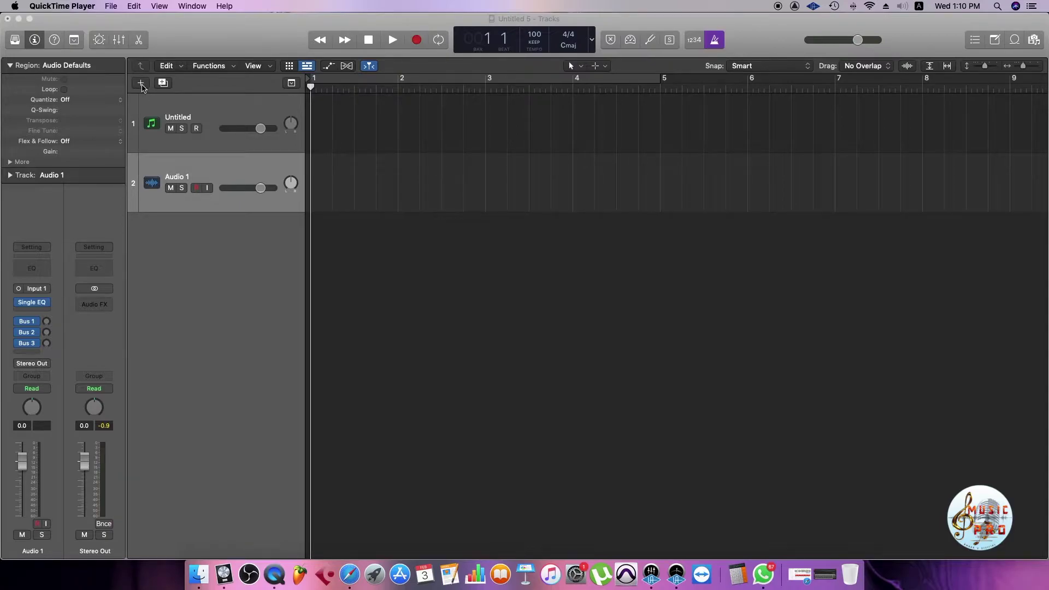
Create a new Drummer track with the Hip Hop genre, sent to Output 1 + 2.
{"action": "left_click", "coordinate": [141, 84]}
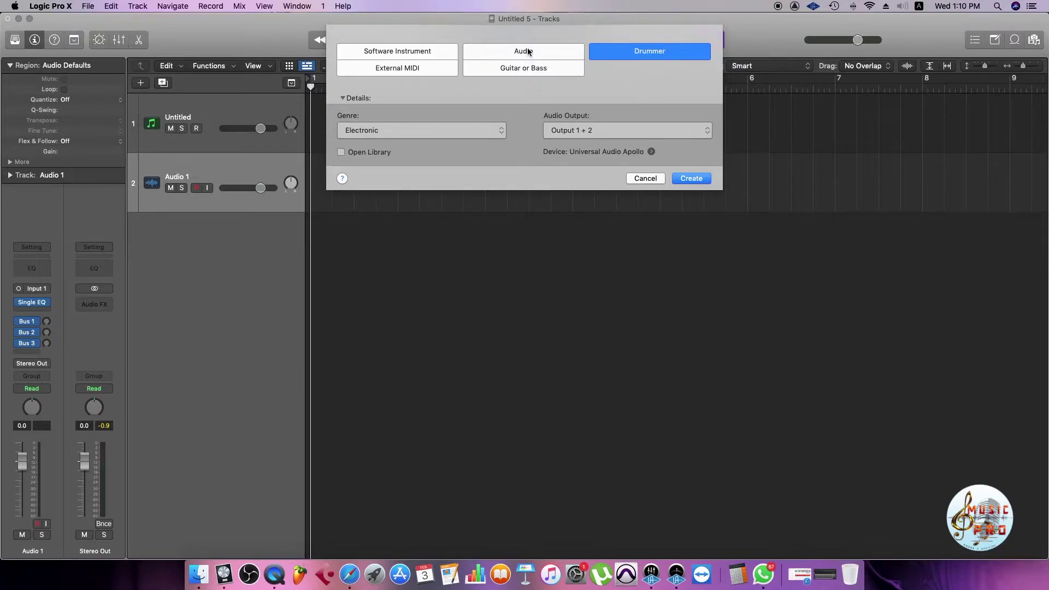
{"action": "left_click", "coordinate": [573, 52]}
{"action": "left_click", "coordinate": [625, 52]}
{"action": "left_click", "coordinate": [392, 130]}
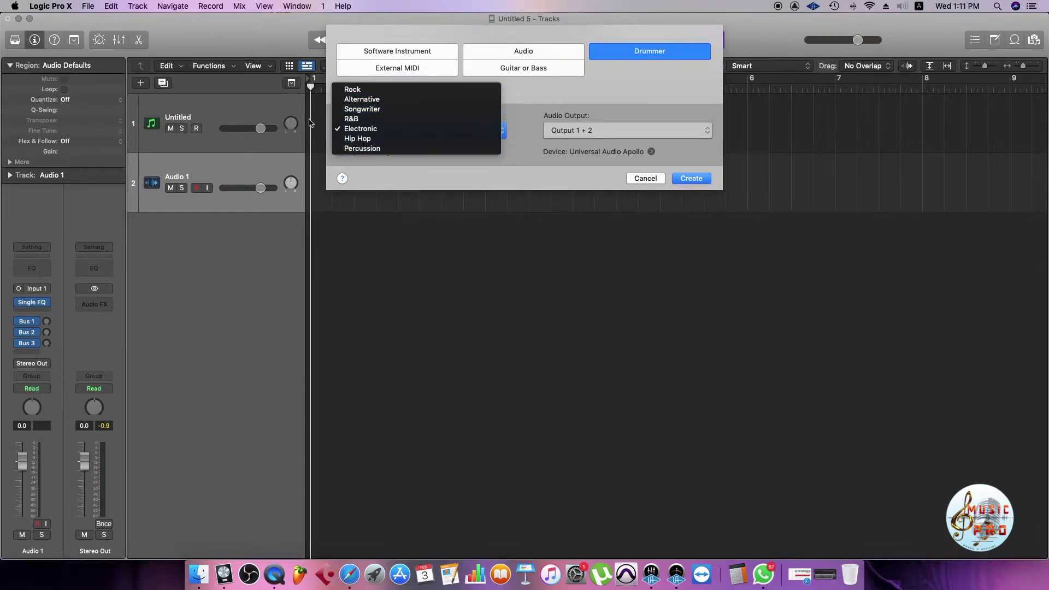
{"action": "left_click", "coordinate": [370, 140]}
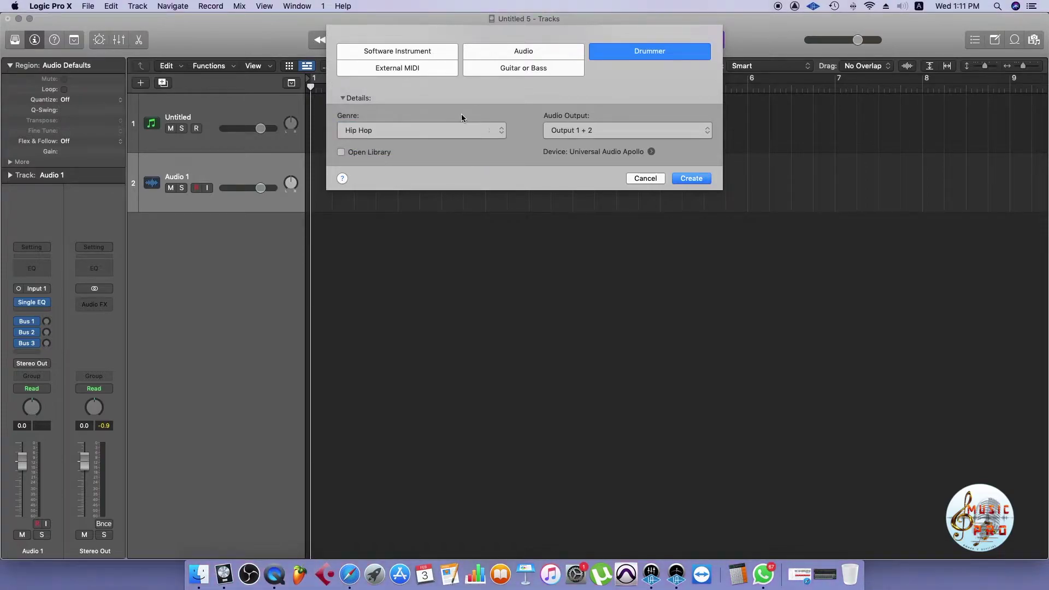
{"action": "left_click", "coordinate": [702, 179]}
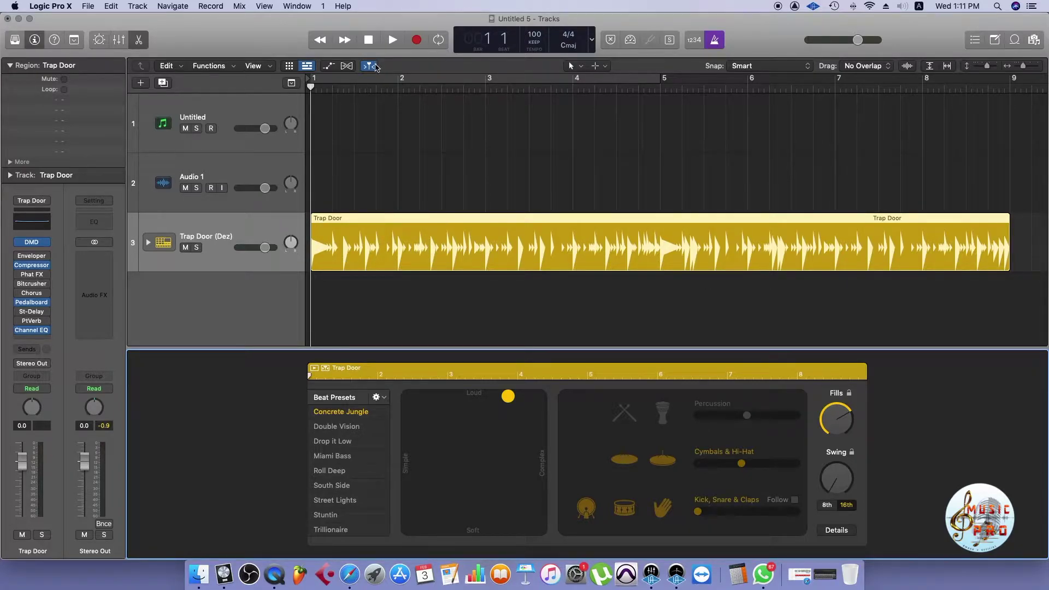
Set a cycle range over the whole drummer region, from bar 1 to bar 9, and audition the beat.
{"action": "left_click_drag", "start_coordinate": [319, 83], "coordinate": [1021, 88]}
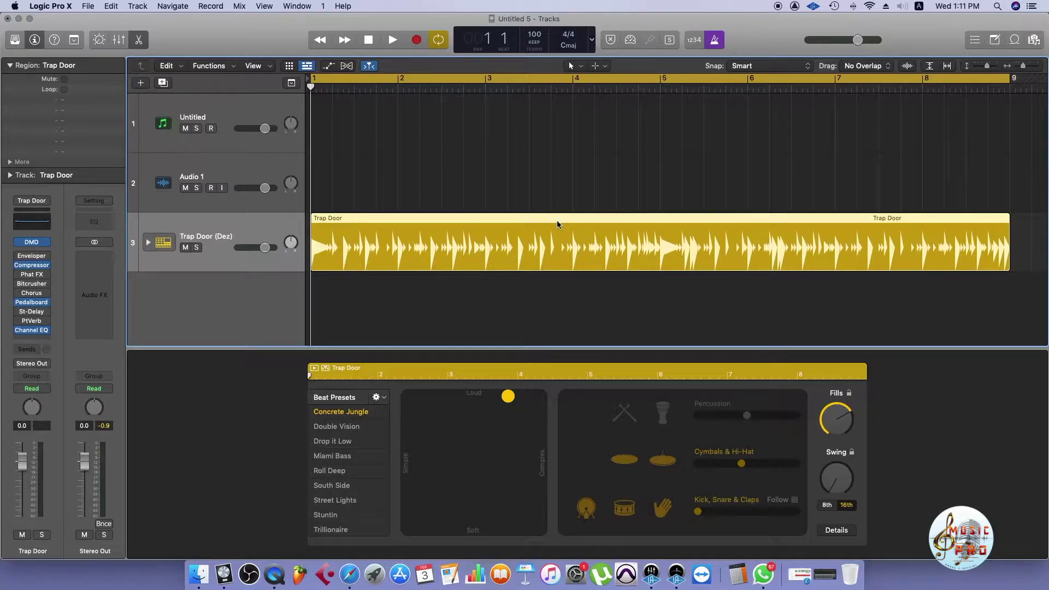
{"action": "key", "text": "space"}
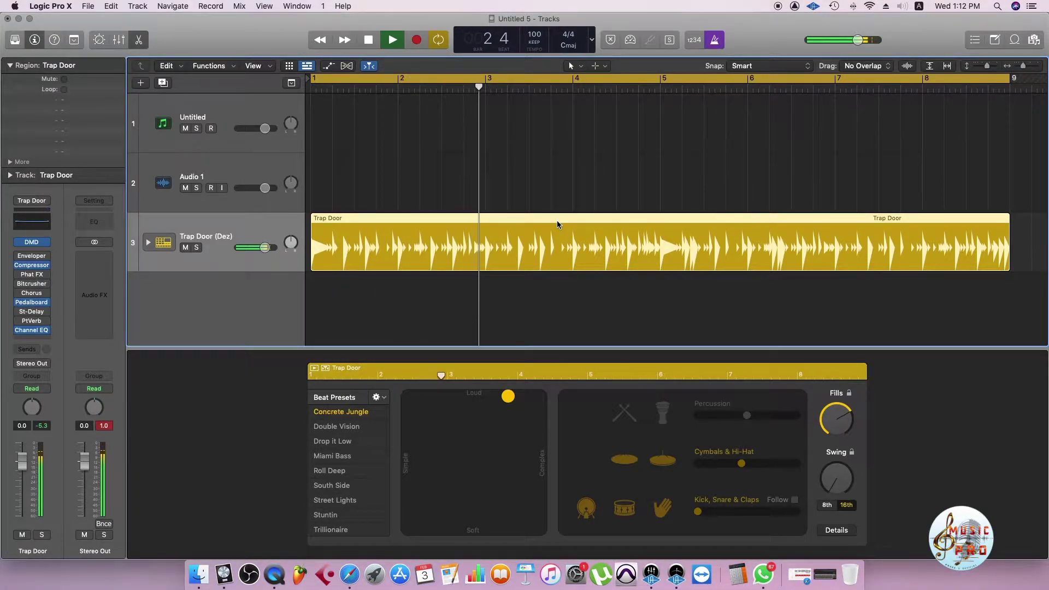
{"action": "key", "text": "space"}
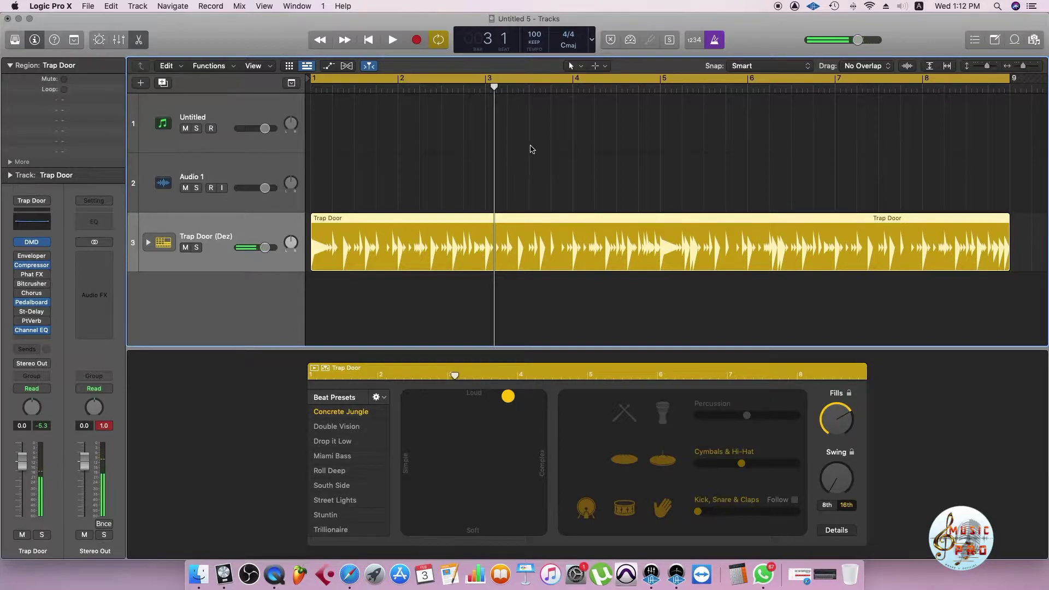
Lower the project tempo to 90 and play the drummer region at the new speed.
{"action": "left_click_drag", "start_coordinate": [532, 37], "coordinate": [533, 58]}
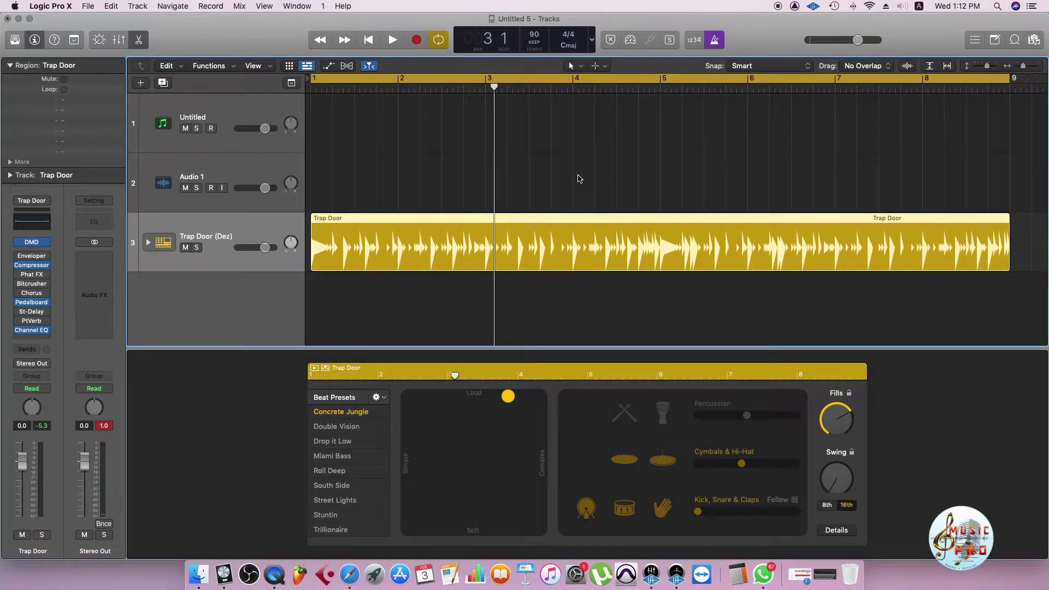
{"action": "key", "text": "space"}
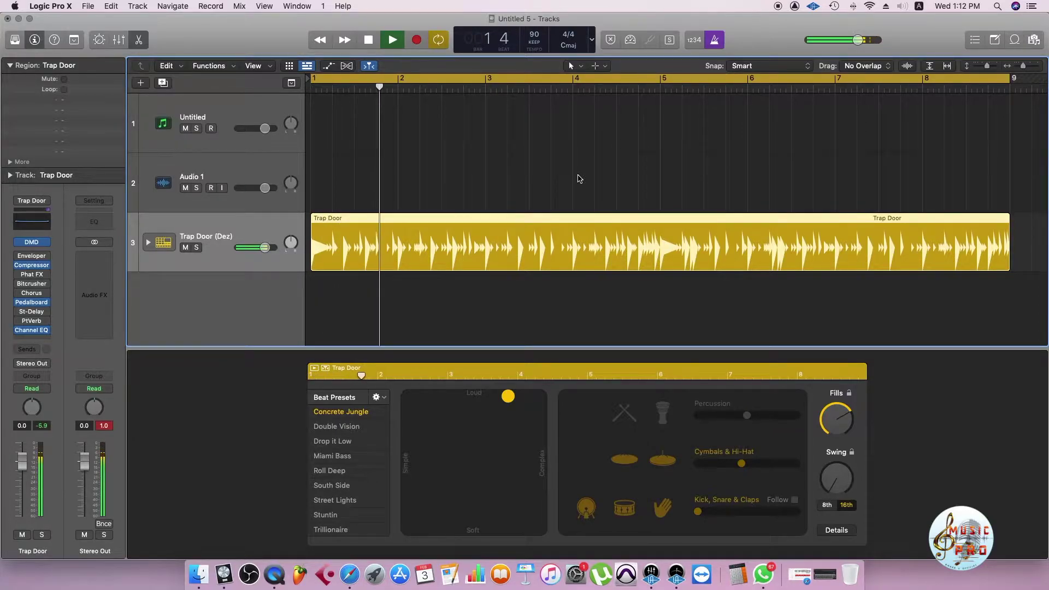
{"action": "key", "text": "space"}
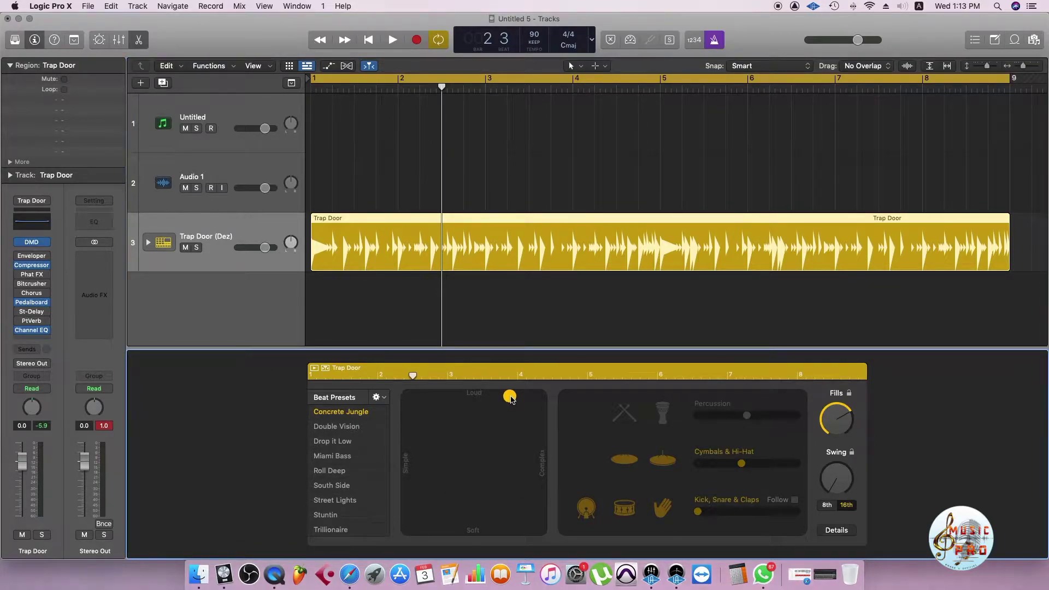
Try the drummer's XY puck in the loud, complex corner and the loud, simple corner, auditioning each setting.
{"action": "left_click_drag", "start_coordinate": [509, 399], "coordinate": [543, 393]}
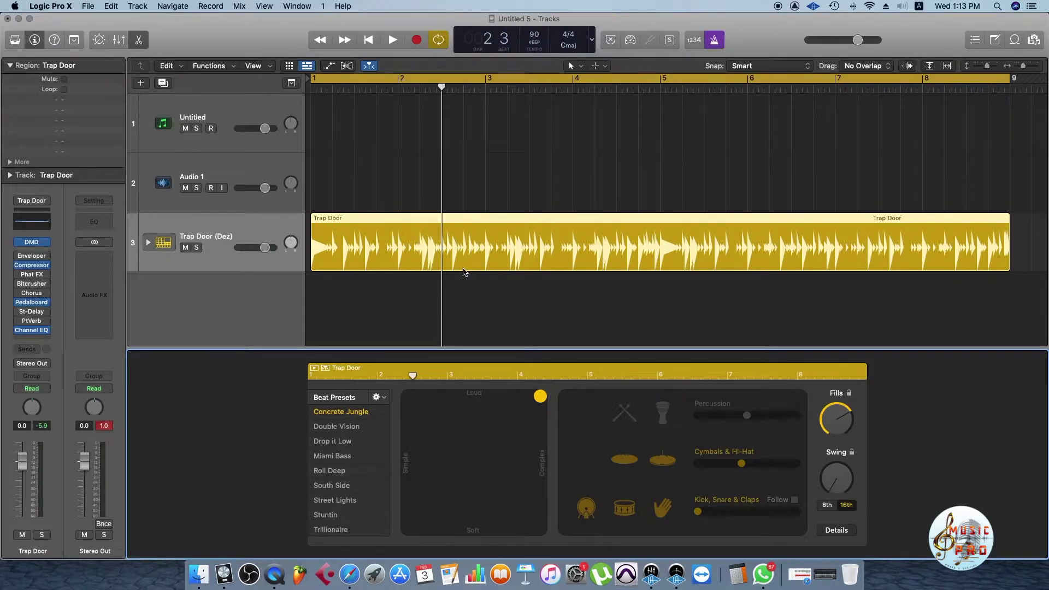
{"action": "key", "text": "space"}
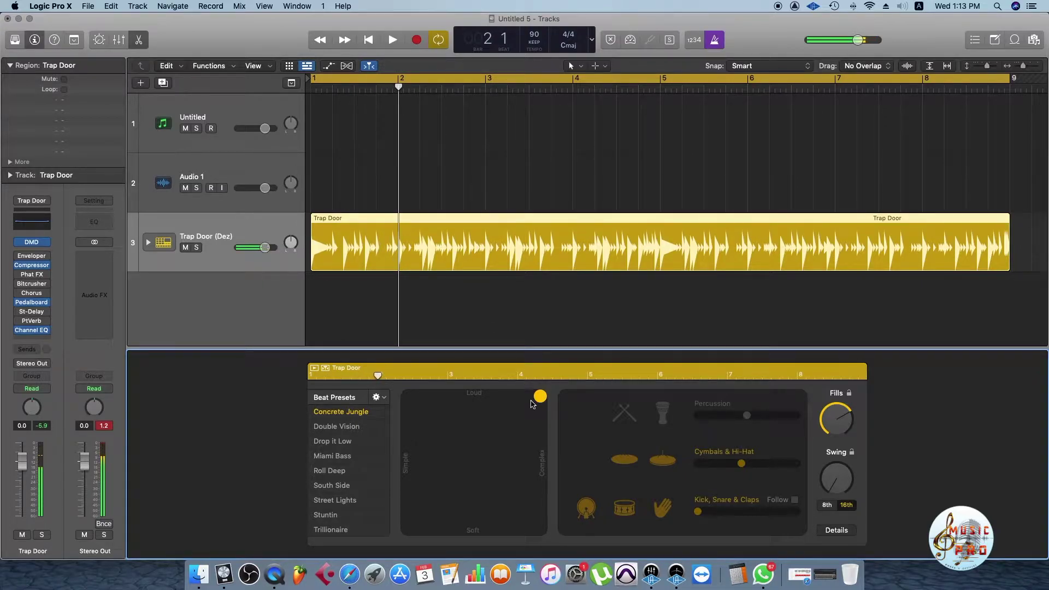
{"action": "left_click_drag", "start_coordinate": [537, 397], "coordinate": [407, 350]}
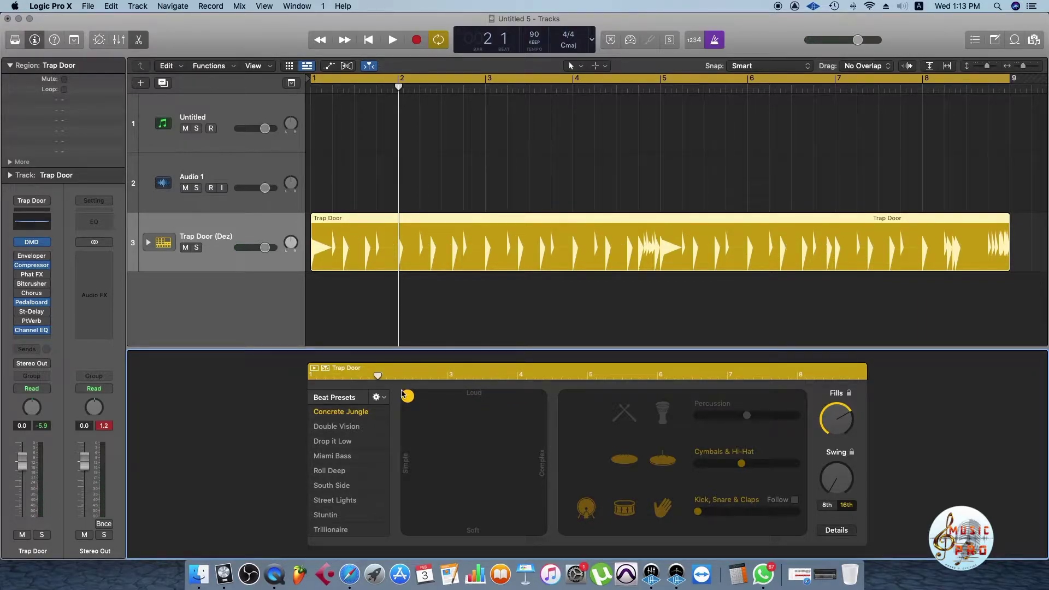
{"action": "key", "text": "space"}
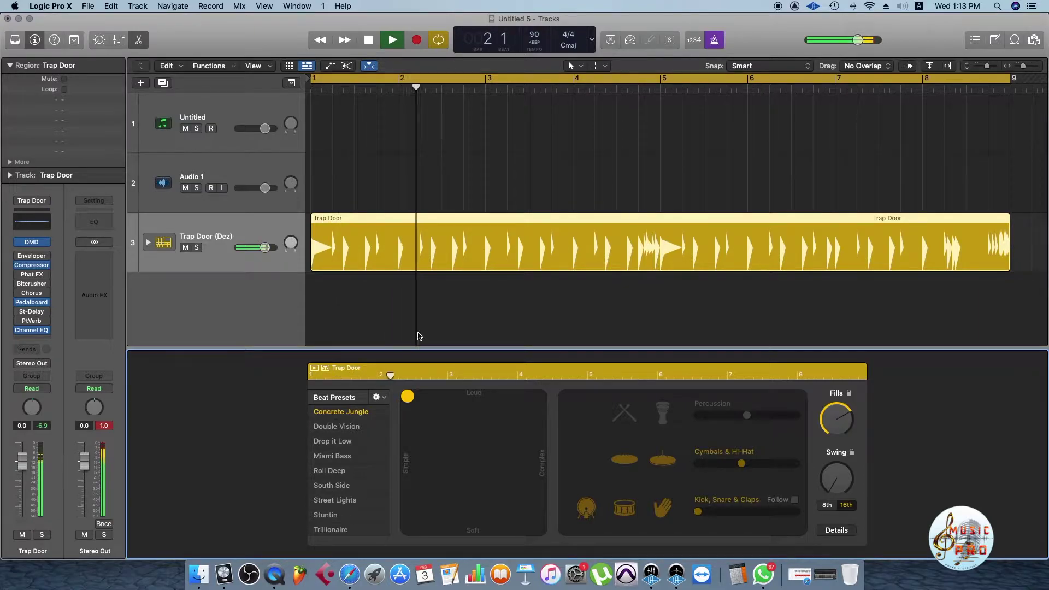
{"action": "key", "text": "space"}
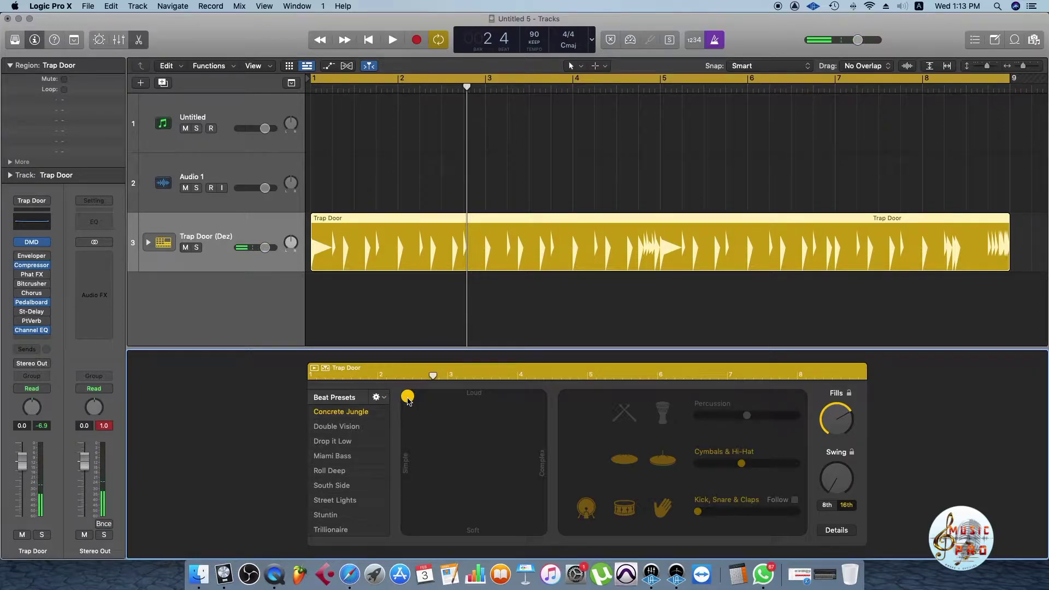
Move the drummer's XY puck along the simple edge toward Soft and audition the beat.
{"action": "left_click_drag", "start_coordinate": [408, 401], "coordinate": [404, 487]}
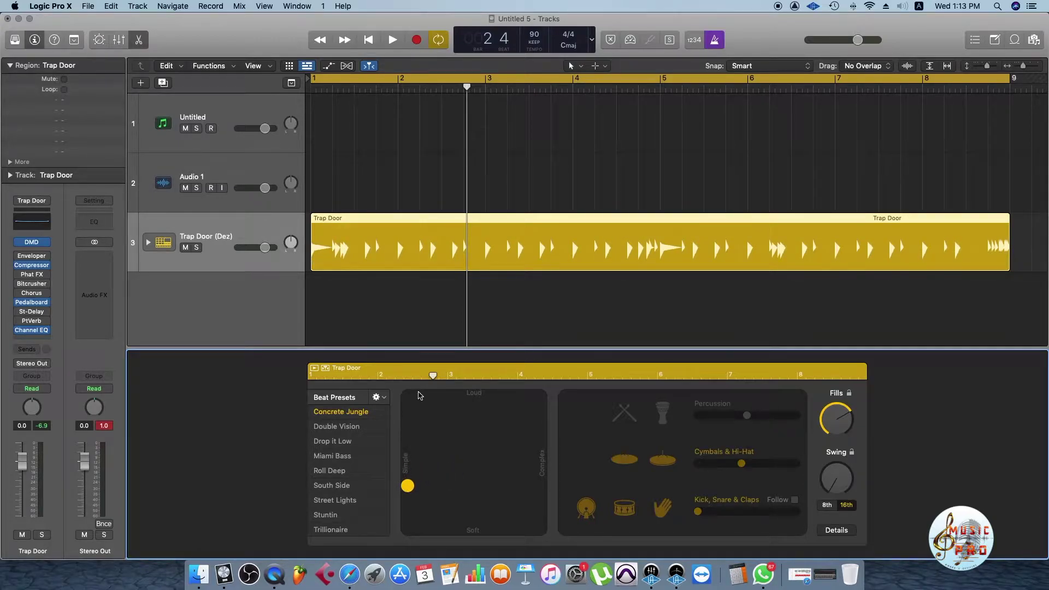
{"action": "key", "text": "space"}
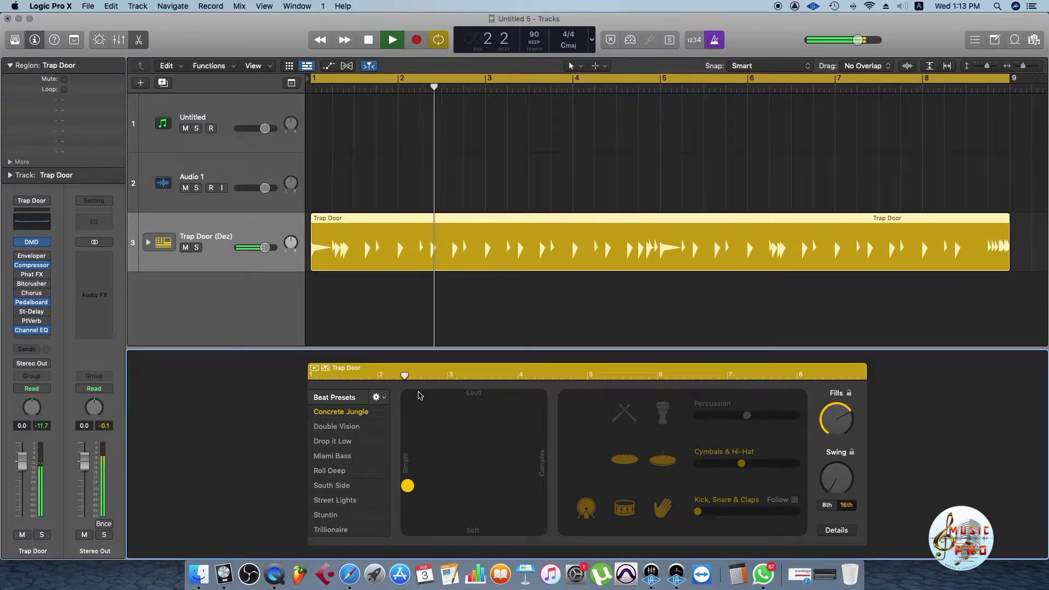
{"action": "key", "text": "space"}
Place the drummer's XY puck at the center of the pad and play the region from the start.
{"action": "left_click_drag", "start_coordinate": [410, 487], "coordinate": [474, 466]}
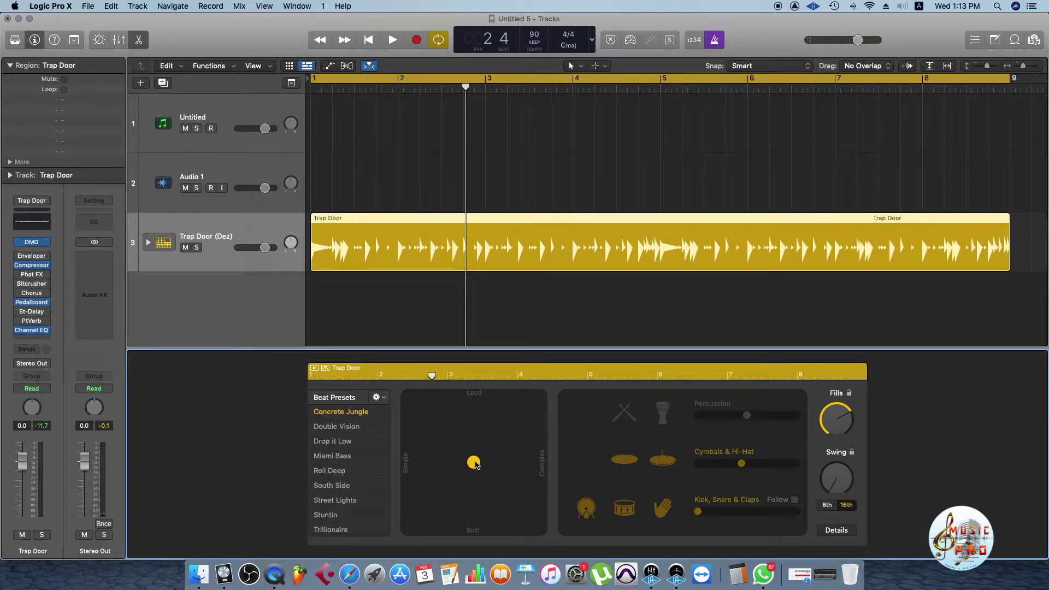
{"action": "key", "text": "Return"}
{"action": "key", "text": "space"}
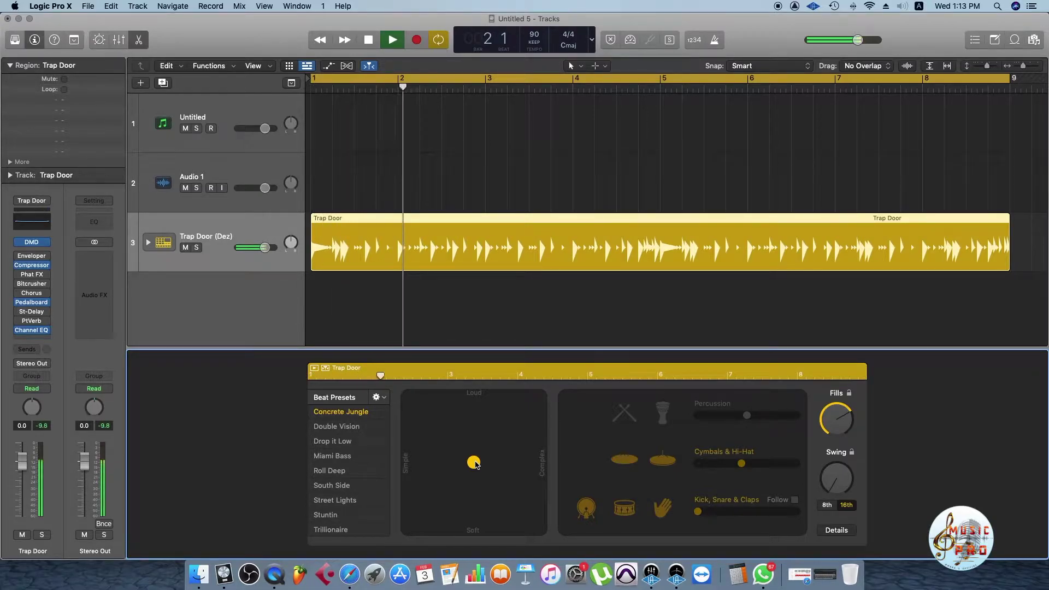
{"action": "key", "text": "space"}
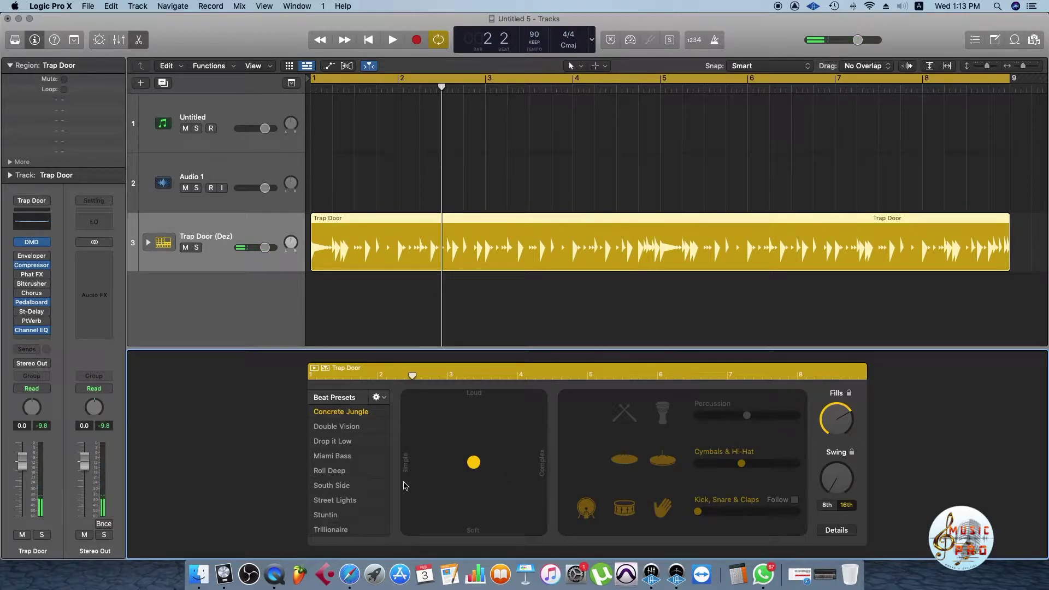
Place the drummer's XY puck moderately toward Simple and Loud, and audition the beat.
{"action": "left_click_drag", "start_coordinate": [472, 453], "coordinate": [436, 427]}
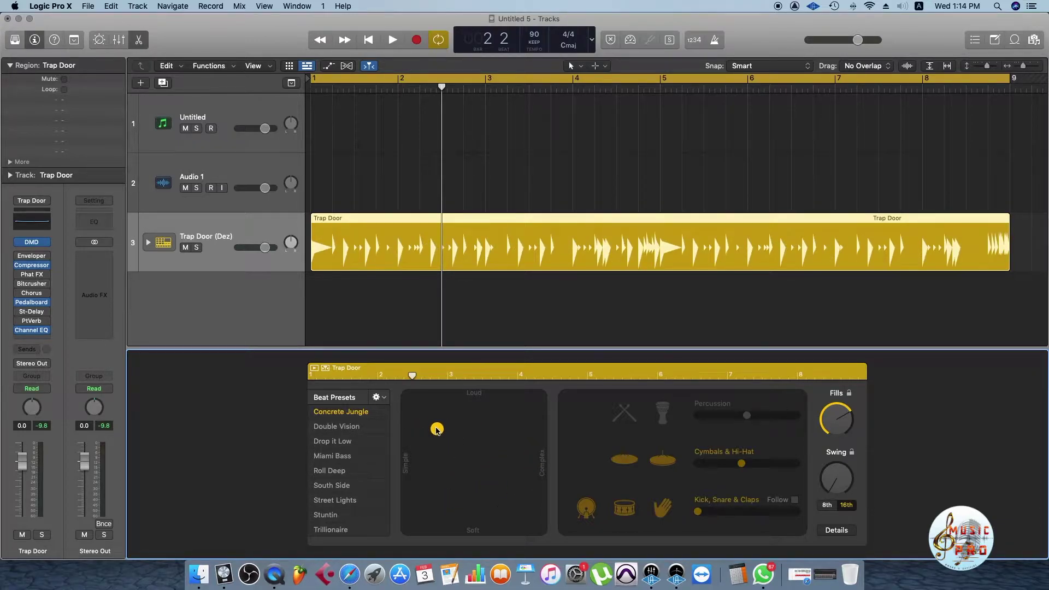
{"action": "key", "text": "space"}
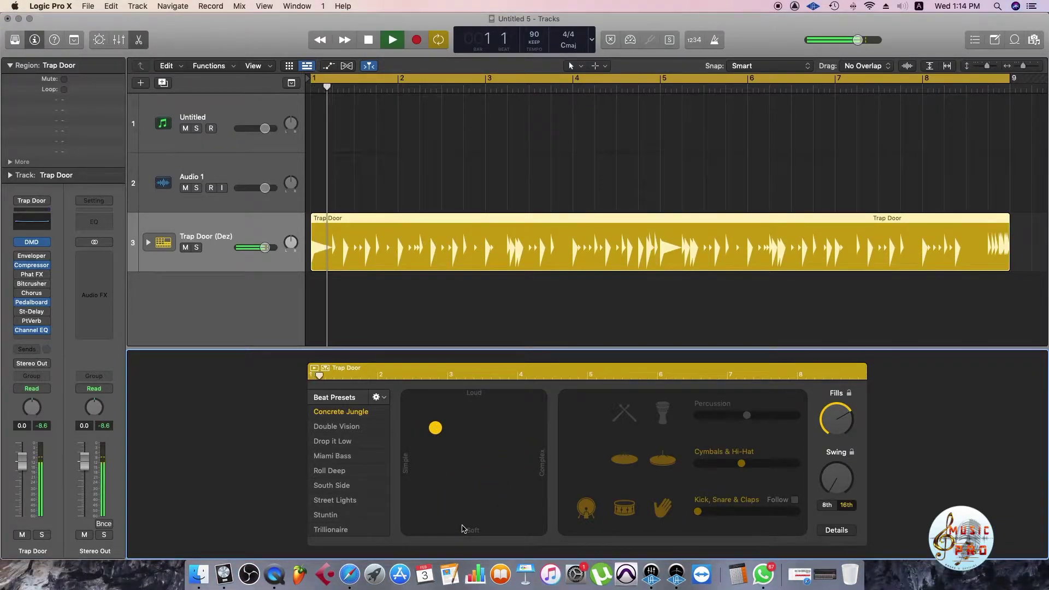
{"action": "key", "text": "space"}
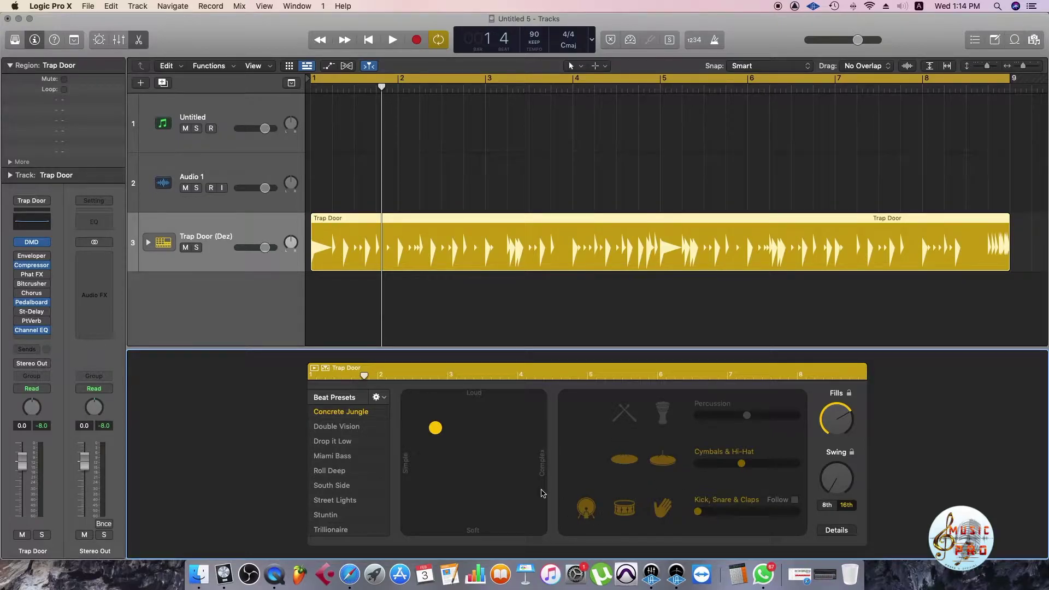
Turn off the cycle range, then remove the kick from the drummer pattern and audition the beat without it.
{"action": "left_click", "coordinate": [476, 81]}
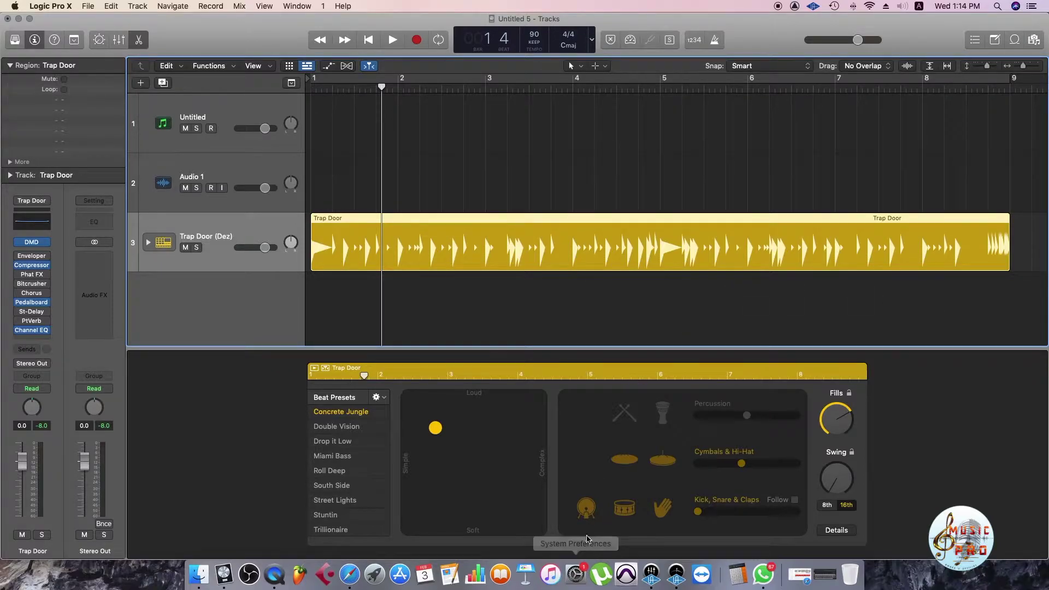
{"action": "left_click", "coordinate": [586, 508]}
{"action": "key", "text": "space"}
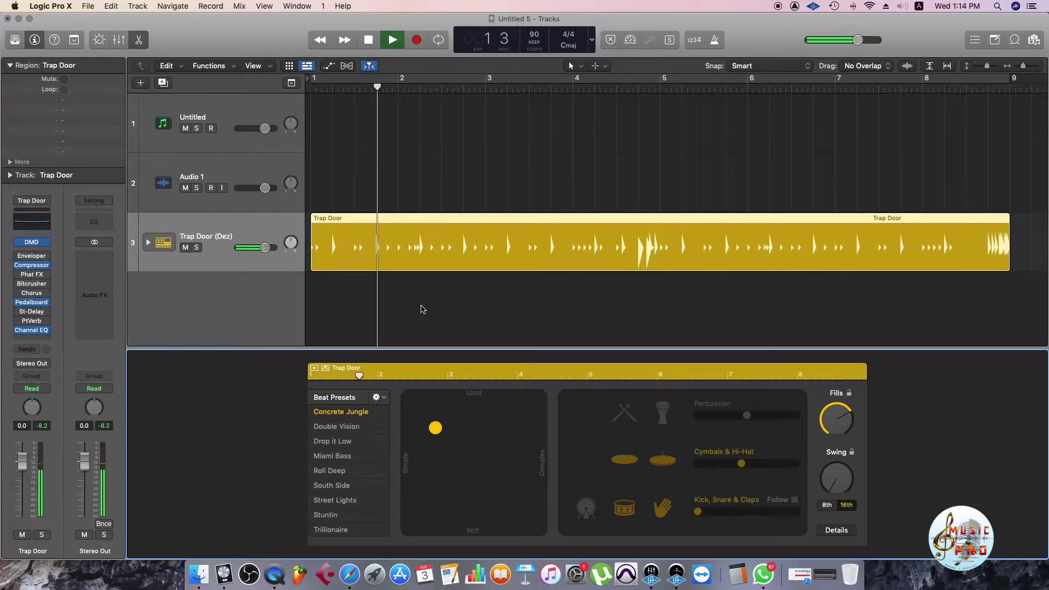
{"action": "key", "text": "space"}
Bring the kick back and switch off the snare and claps, auditioning the beat after each change.
{"action": "left_click", "coordinate": [586, 508]}
{"action": "left_click", "coordinate": [624, 508]}
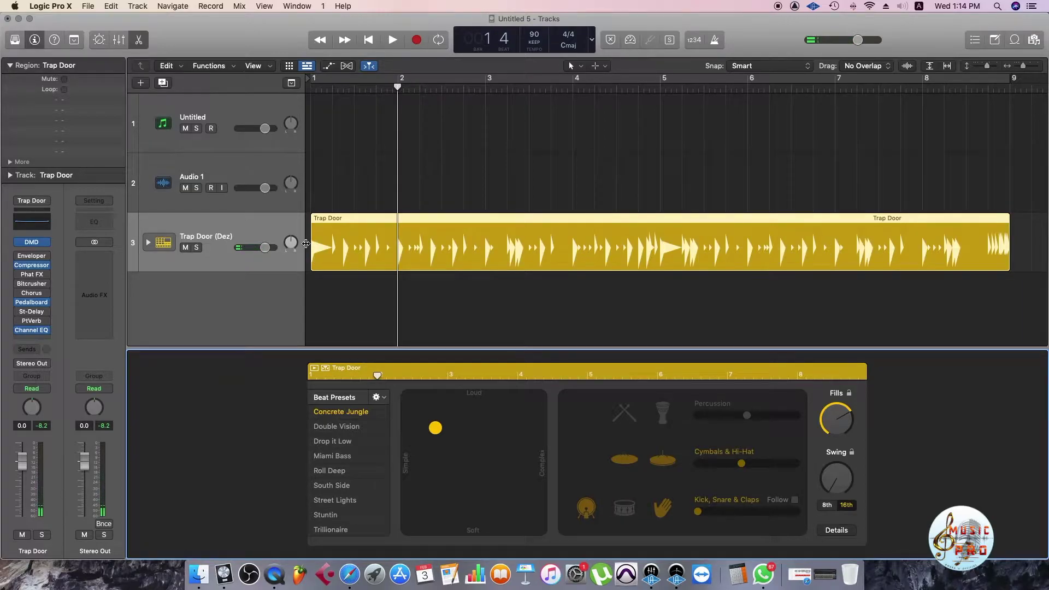
{"action": "key", "text": "space"}
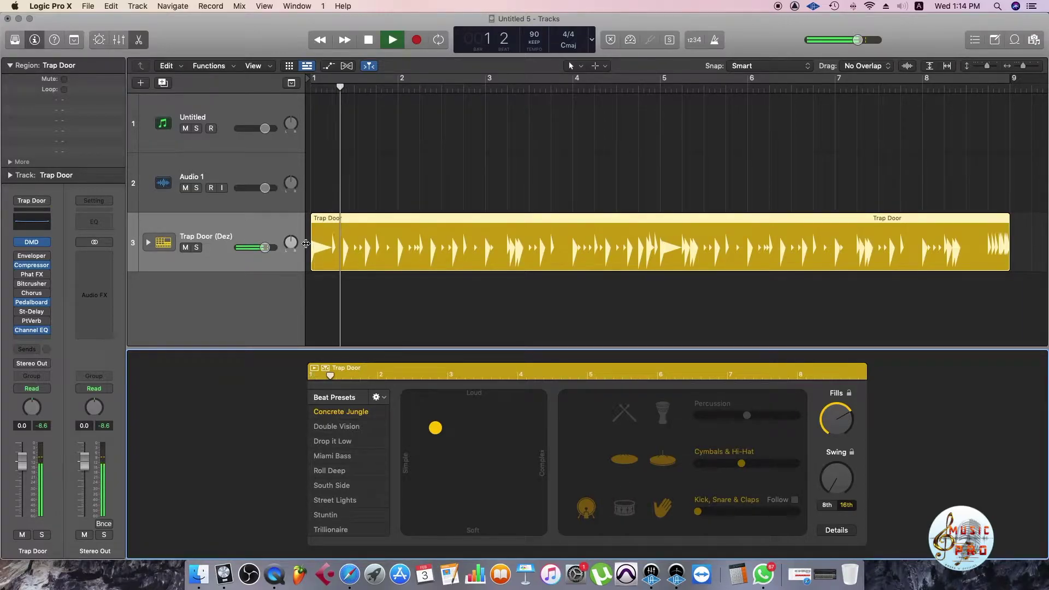
{"action": "key", "text": "space"}
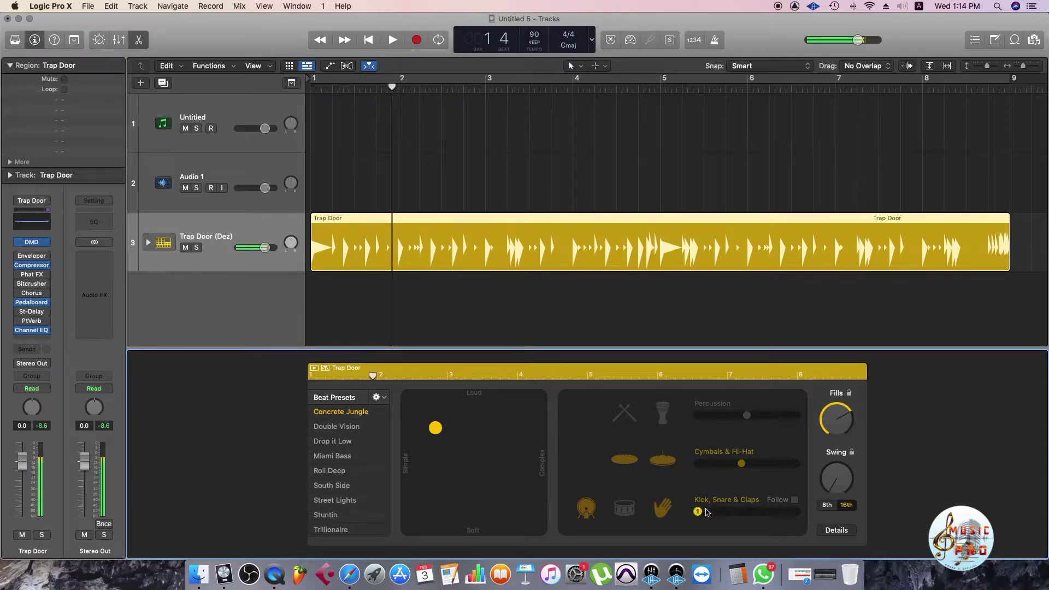
{"action": "key", "text": "space"}
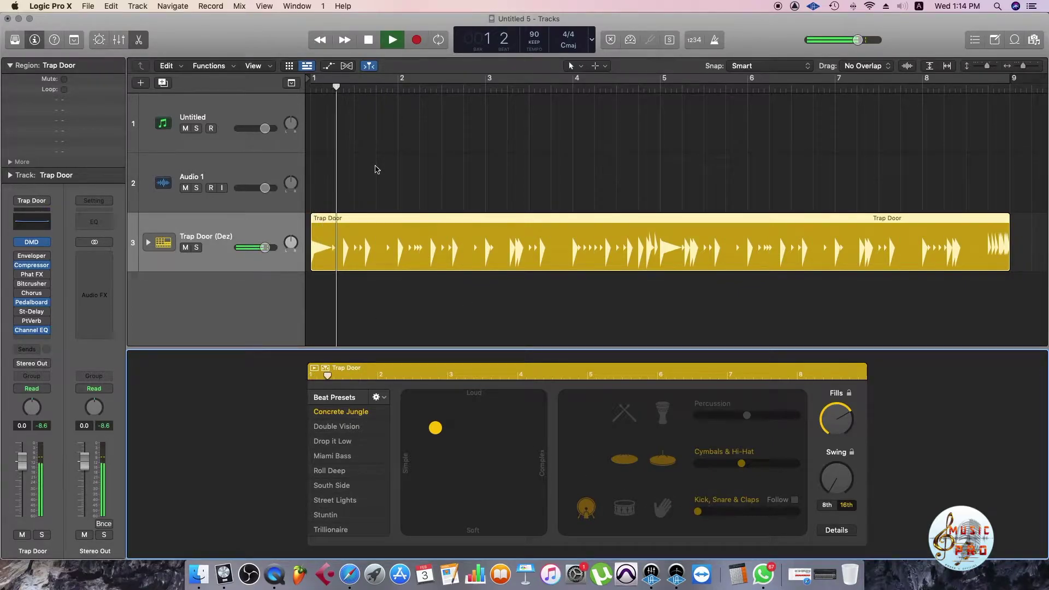
{"action": "key", "text": "space"}
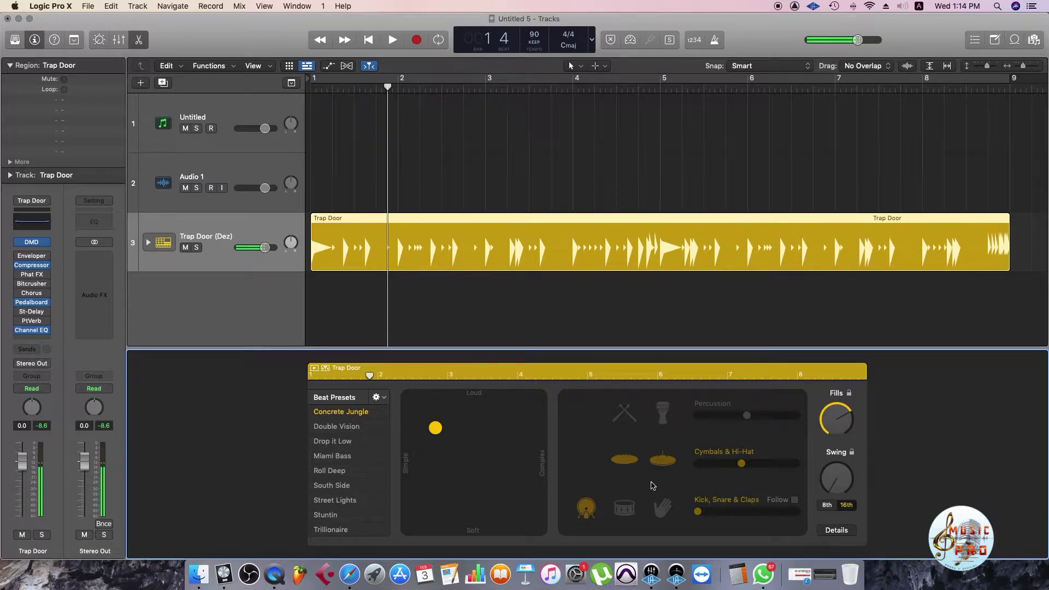
Switch off the hi-hat and cymbals in the drummer pattern and play the remaining kick part.
{"action": "left_click", "coordinate": [658, 466]}
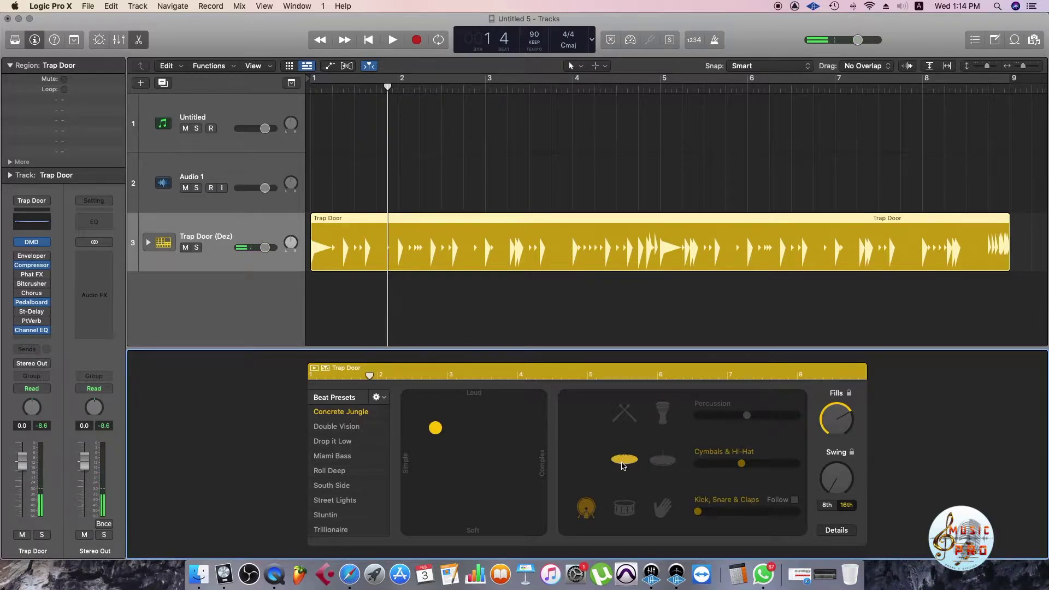
{"action": "left_click", "coordinate": [625, 465]}
{"action": "key", "text": "space"}
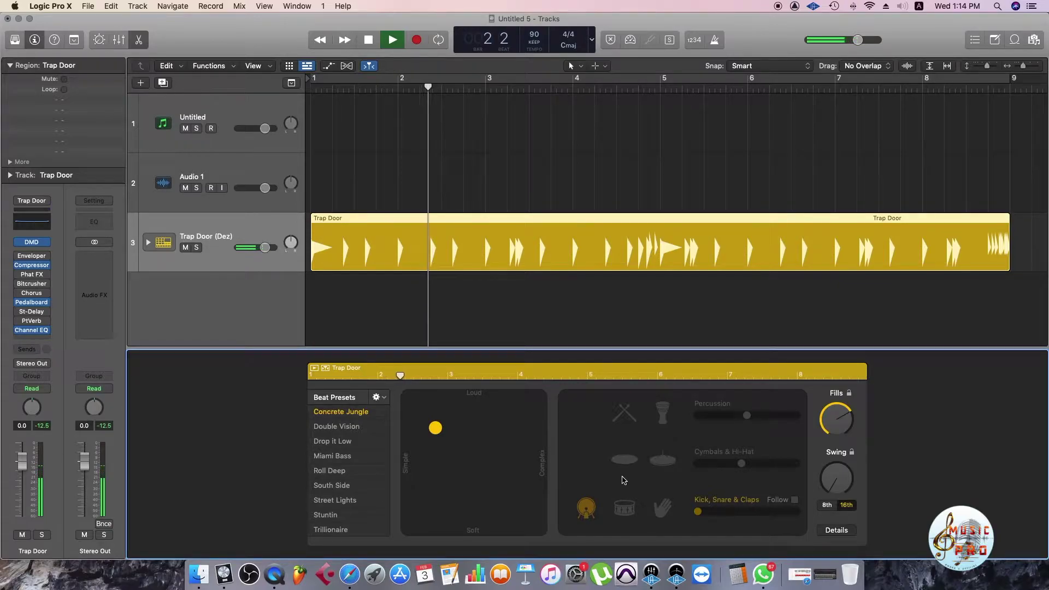
{"action": "key", "text": "space"}
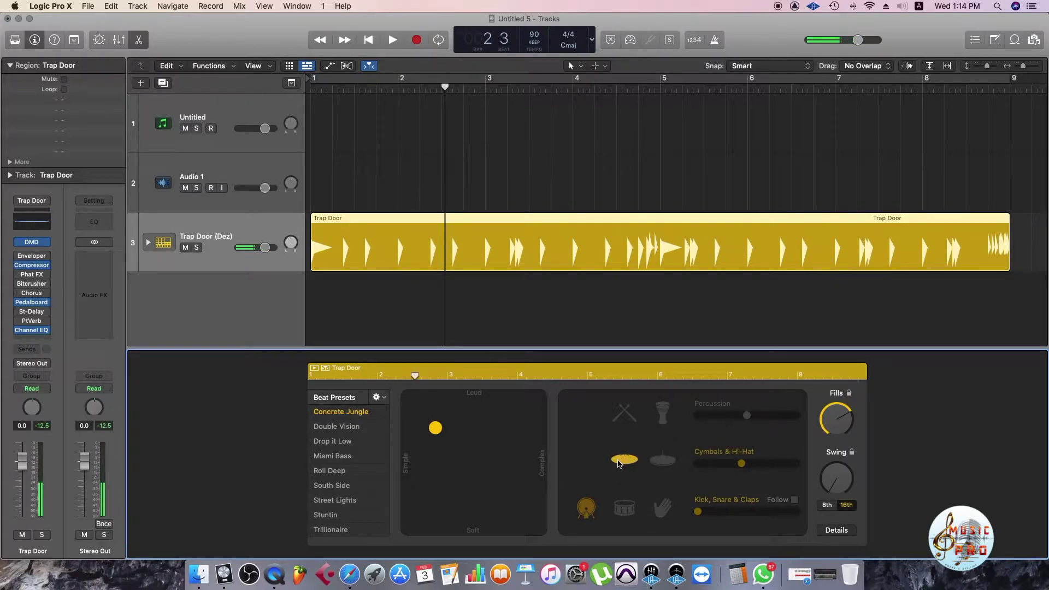
Audition the pattern with the cymbals back on and choose a lower Cymbals & Hi-Hat pattern variation.
{"action": "key", "text": "space"}
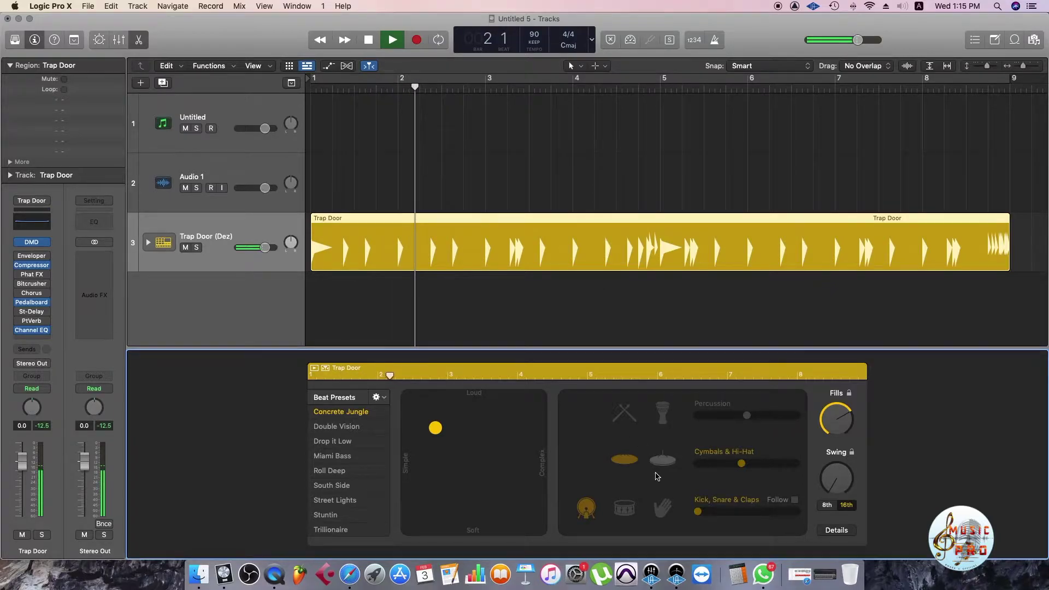
{"action": "key", "text": "space"}
{"action": "left_click_drag", "start_coordinate": [737, 465], "coordinate": [724, 466]}
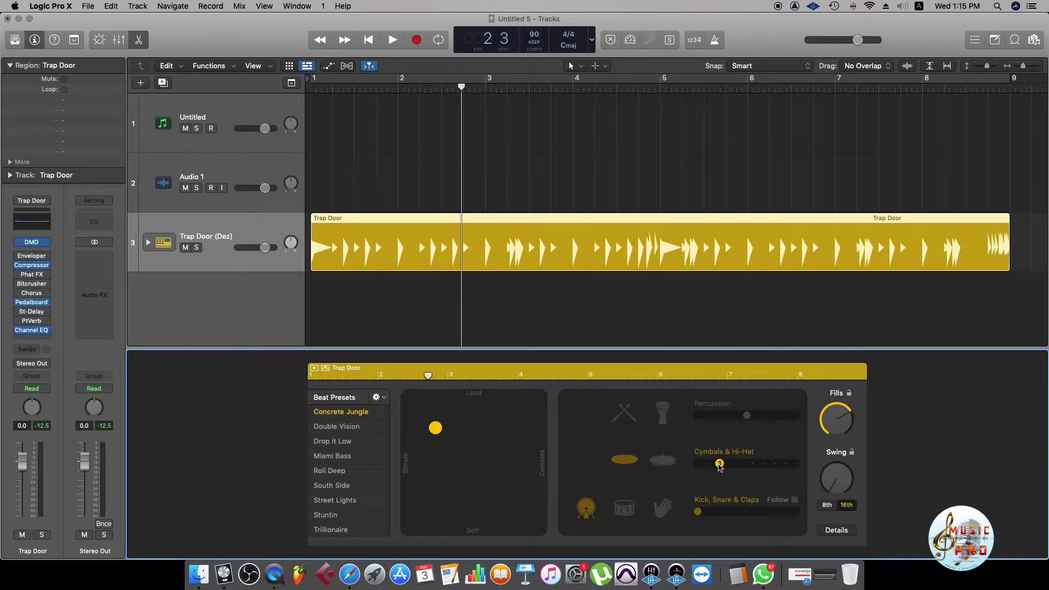
Audition the kick and cymbals pattern, then set the Cymbals & Hi-Hat pattern variation to 5.
{"action": "key", "text": "space"}
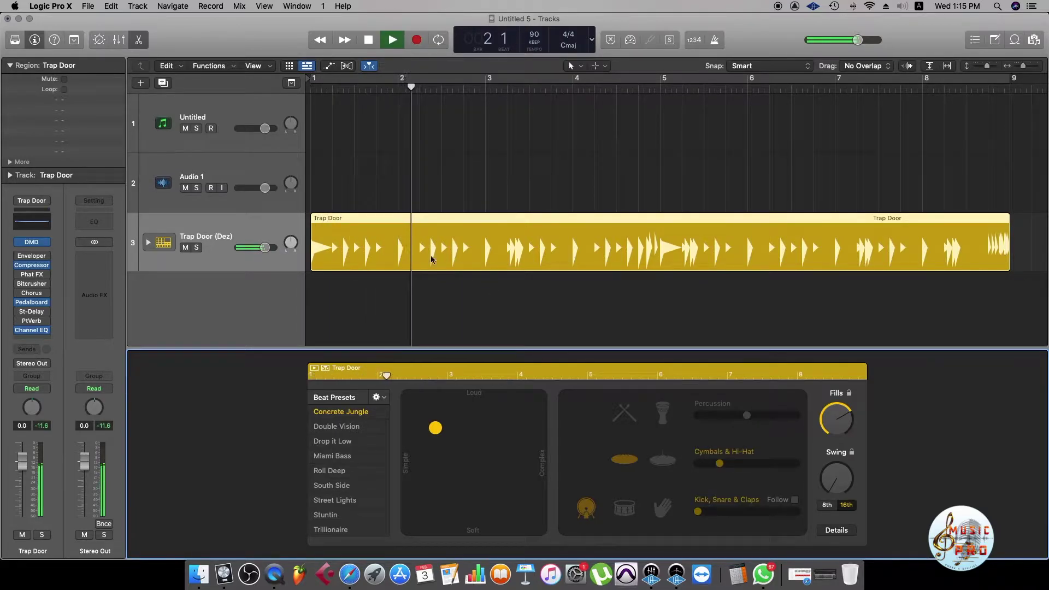
{"action": "key", "text": "space"}
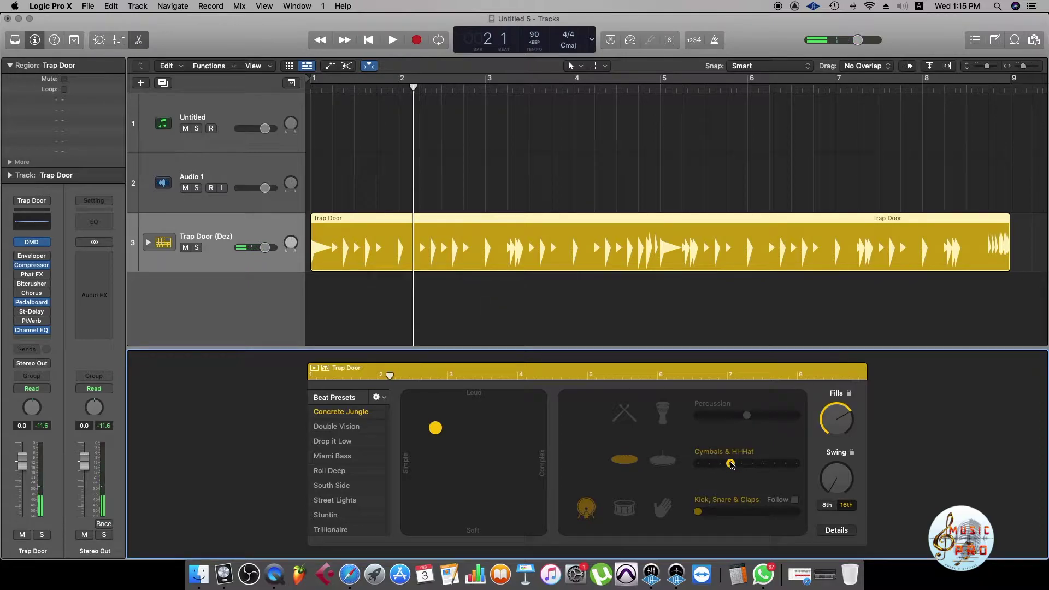
{"action": "left_click", "coordinate": [740, 463]}
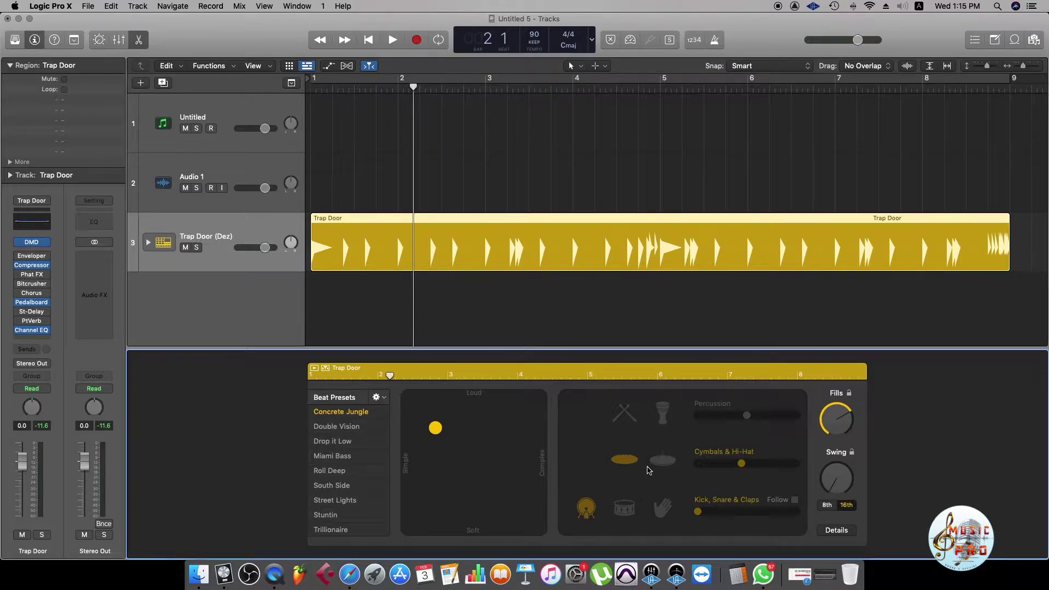
Swap the cymbals for the hi-hat in the drummer pattern and audition it with Cymbals & Hi-Hat variation 2.
{"action": "left_click", "coordinate": [662, 460]}
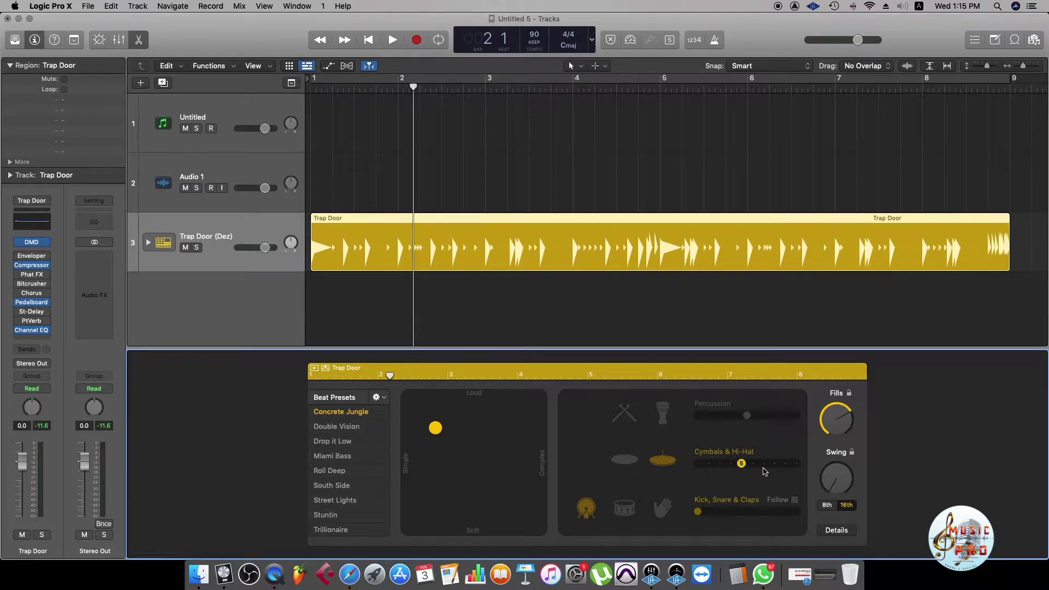
{"action": "key", "text": "space"}
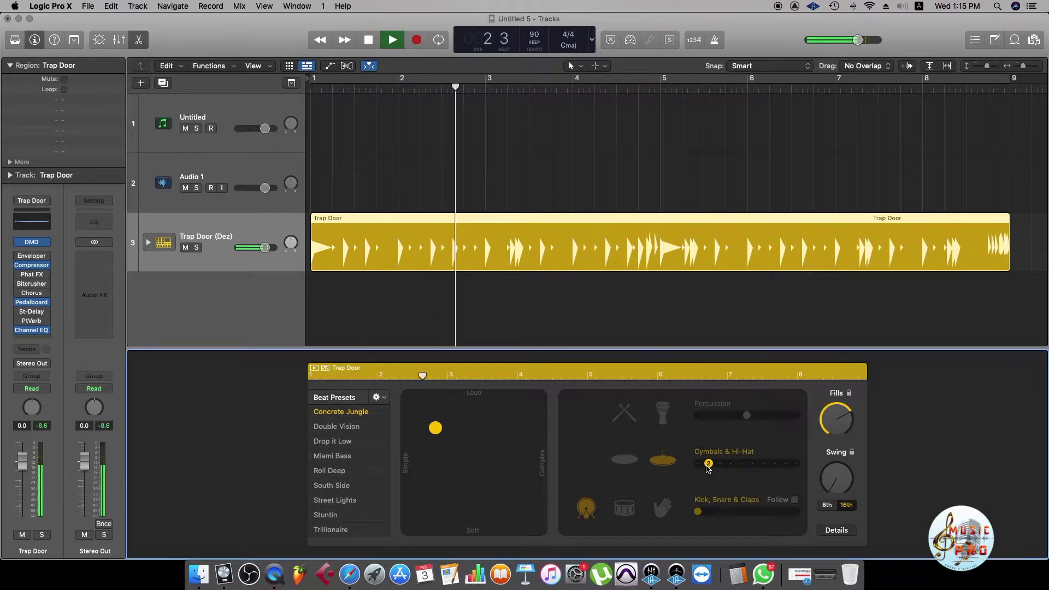
{"action": "key", "text": "space"}
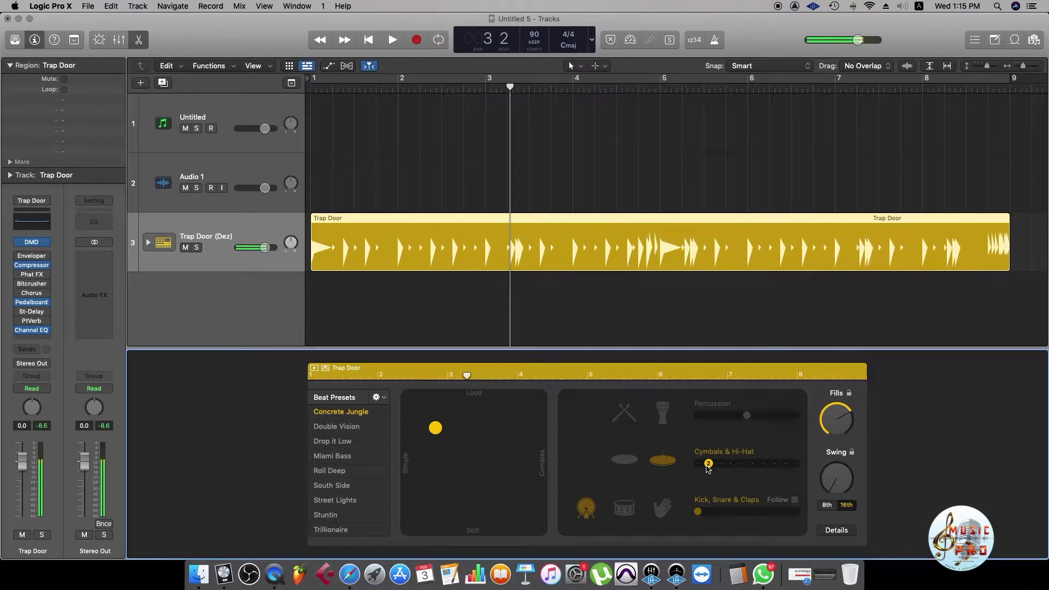
Enable the hand drum percussion with pattern variation 2 and audition the beat.
{"action": "left_click", "coordinate": [664, 416]}
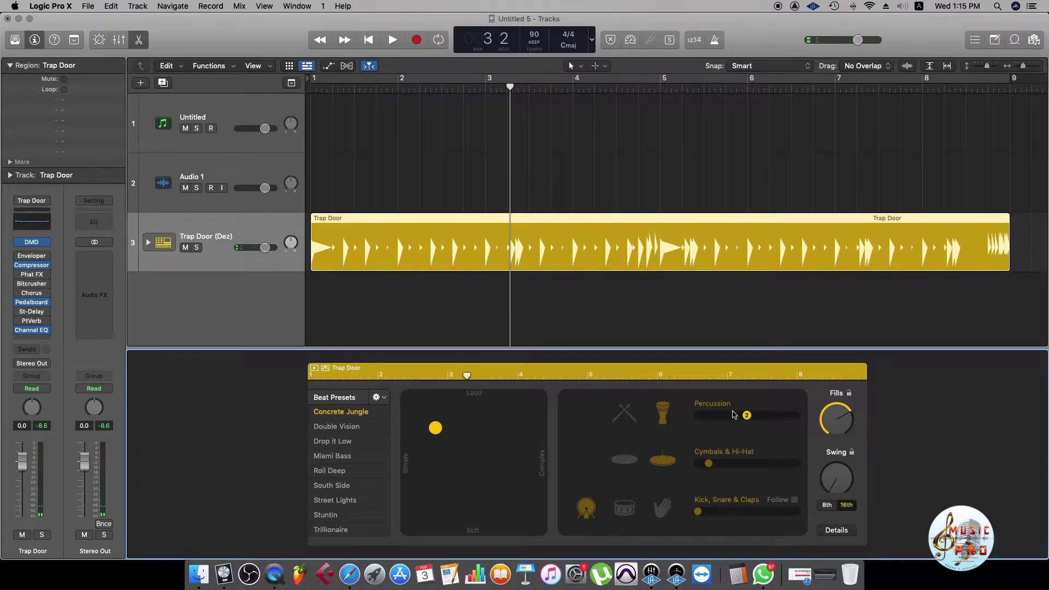
{"action": "key", "text": "space"}
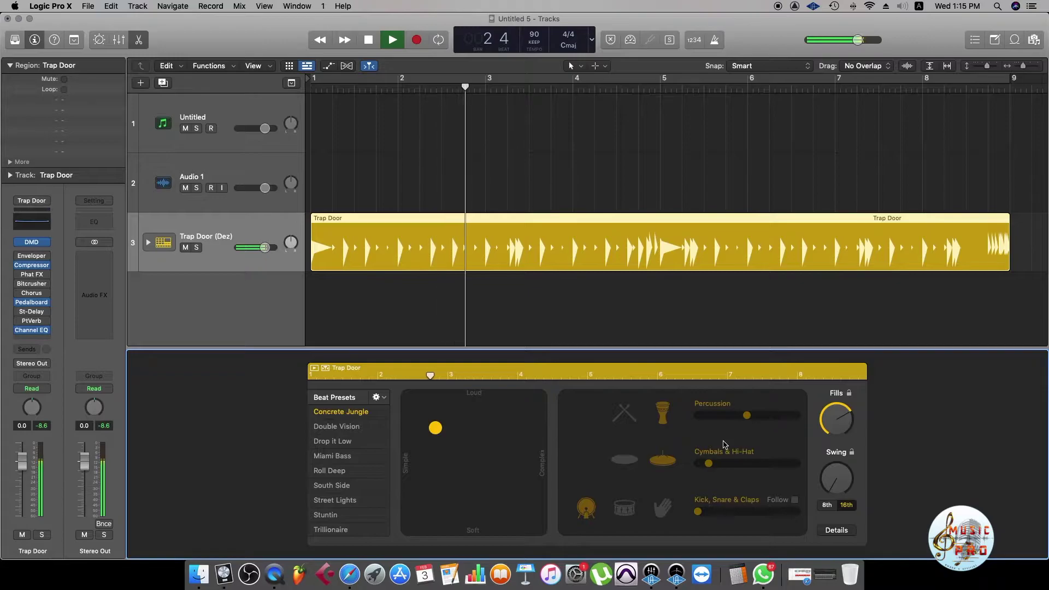
{"action": "key", "text": "space"}
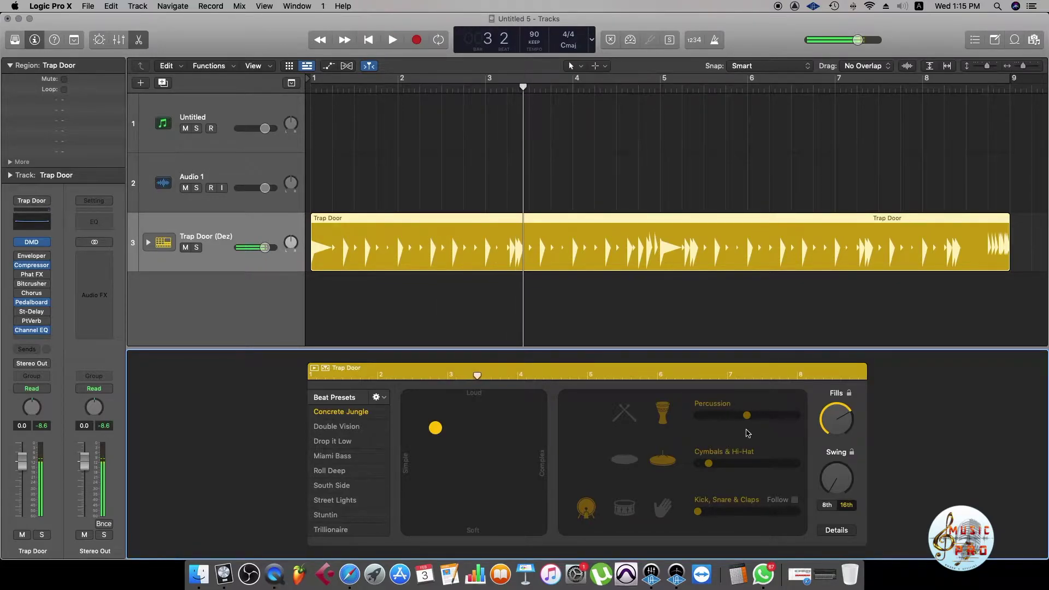
Replace the hand drum with the sticks percussion and audition the beat from the start of the project.
{"action": "left_click", "coordinate": [631, 413]}
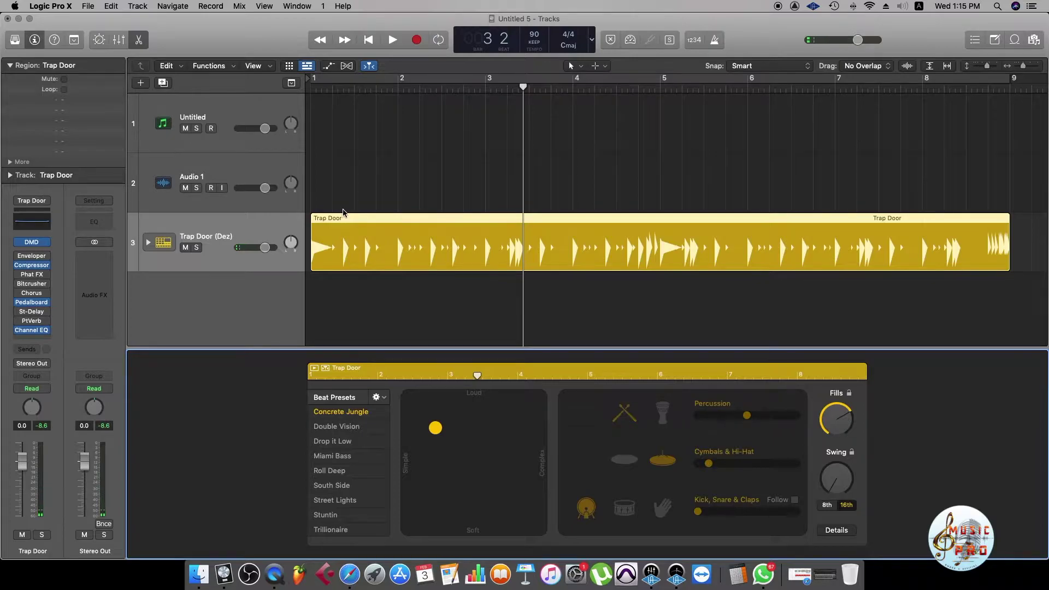
{"action": "key", "text": "Return"}
{"action": "key", "text": "space"}
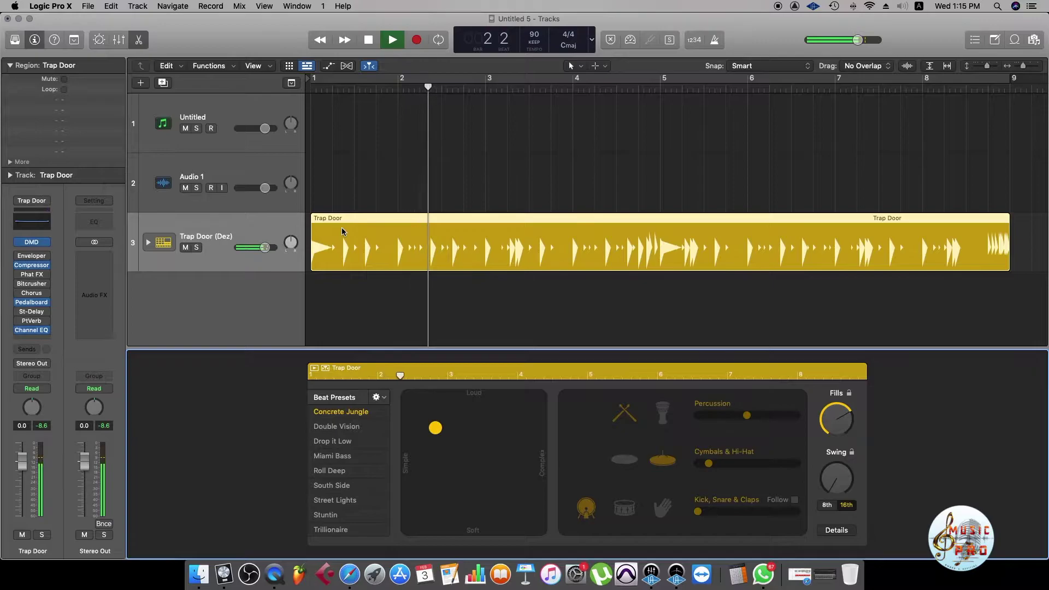
{"action": "key", "text": "space"}
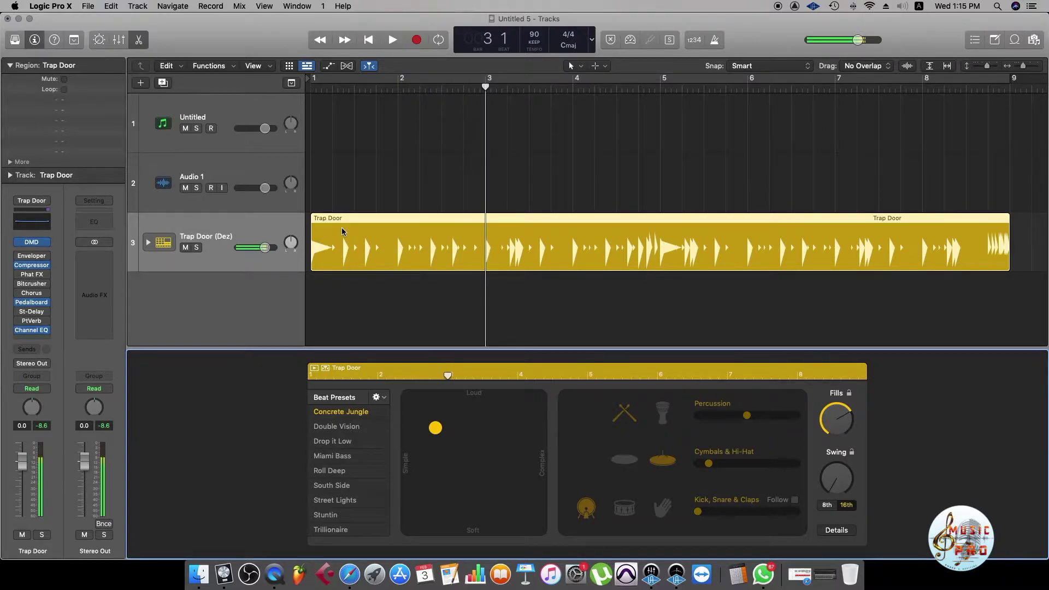
Turn on all the kit pieces, including snare, claps, cymbals and both percussion parts, audition the full beat, and switch percussion off.
{"action": "left_click", "coordinate": [622, 414]}
{"action": "left_click", "coordinate": [624, 508]}
{"action": "left_click", "coordinate": [662, 508]}
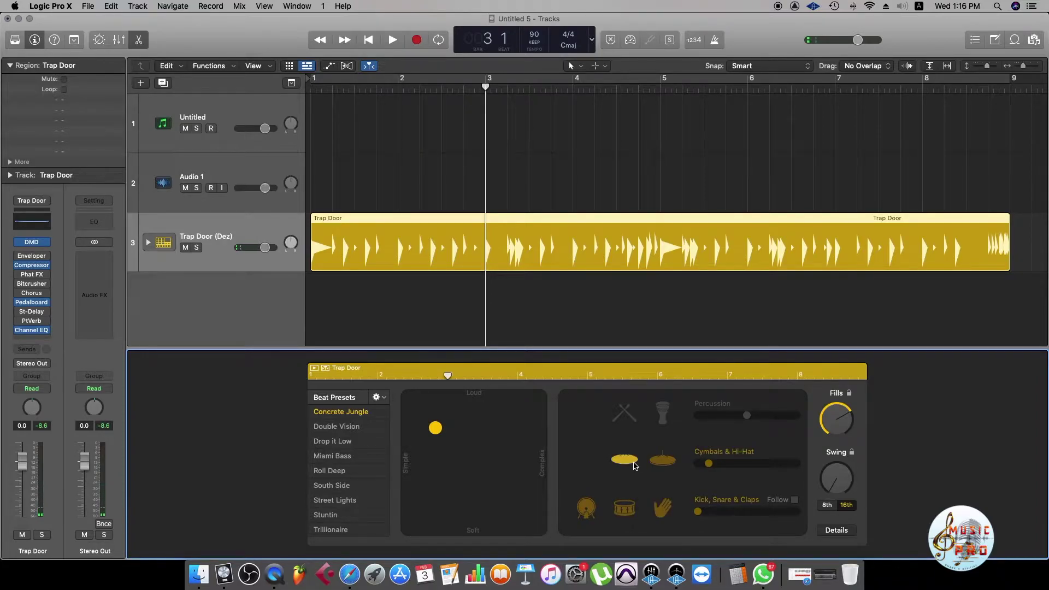
{"action": "left_click", "coordinate": [634, 419]}
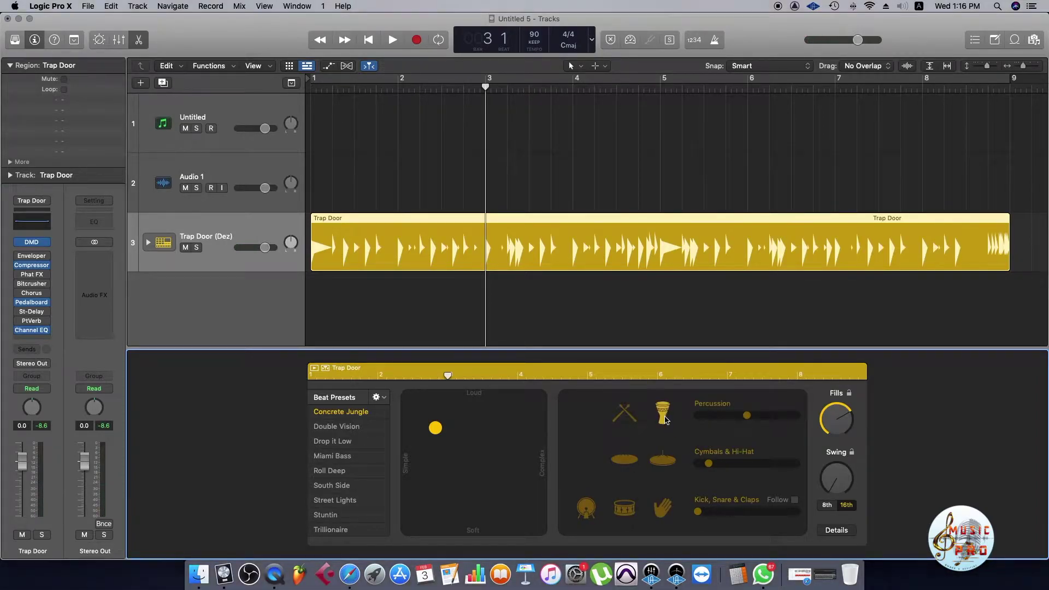
{"action": "key", "text": "space"}
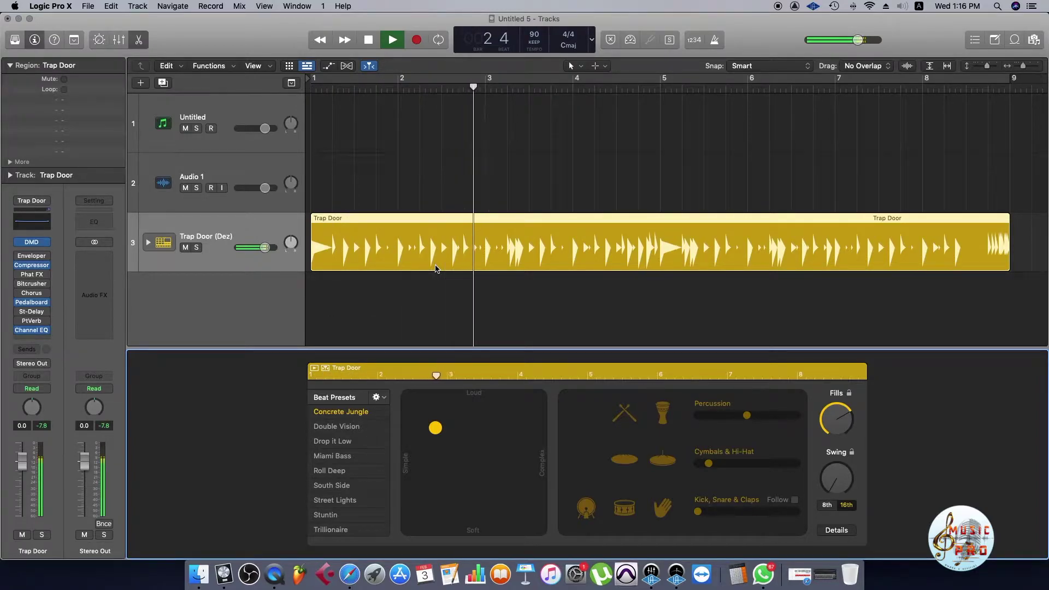
{"action": "key", "text": "space"}
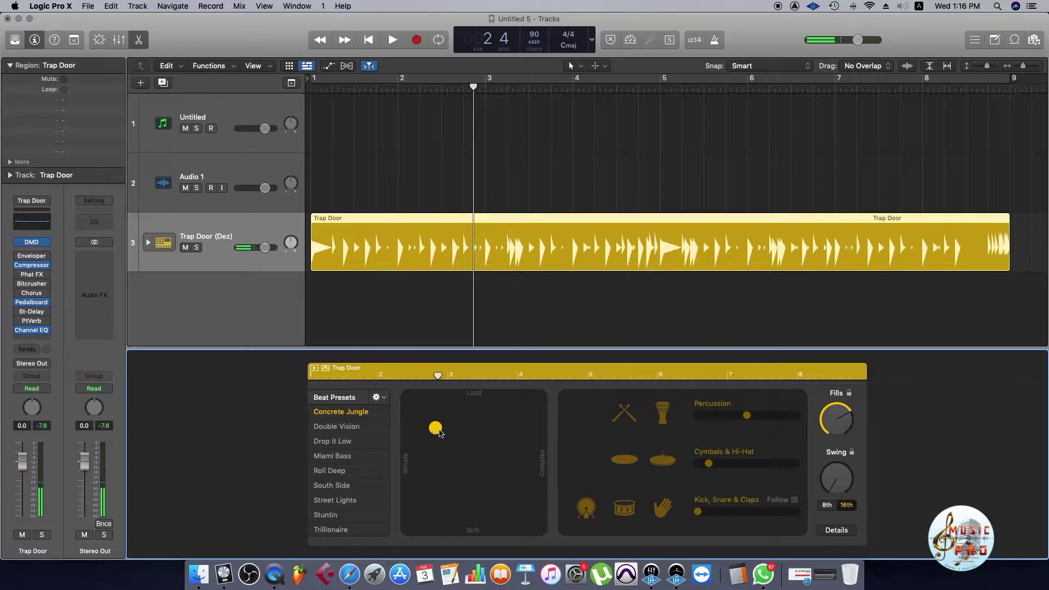
{"action": "left_click", "coordinate": [662, 413]}
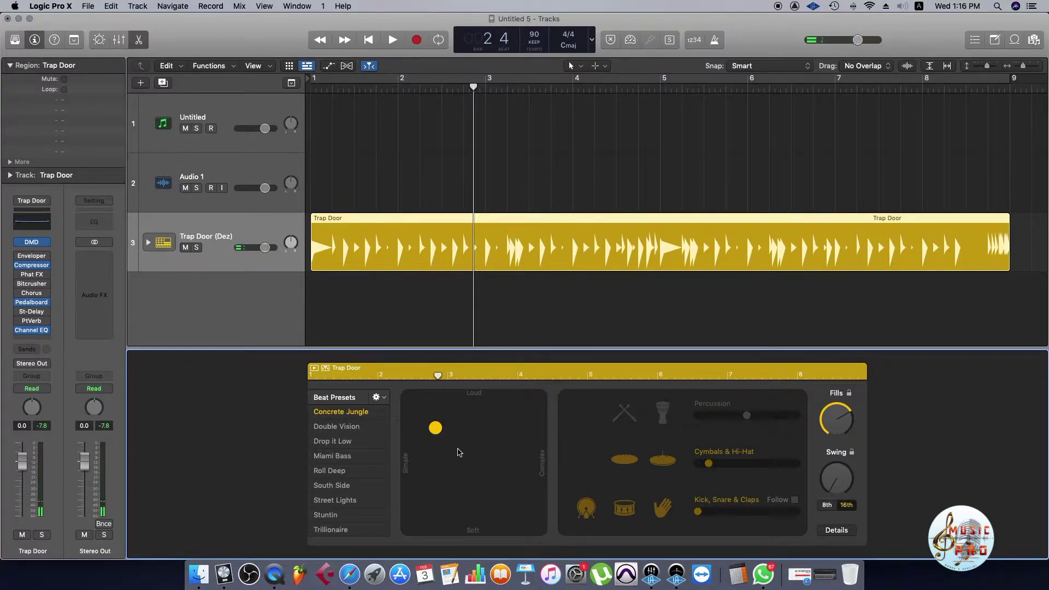
Apply and audition the Double Vision beat preset, then switch the region to Drop it Low and play it.
{"action": "left_click", "coordinate": [335, 428]}
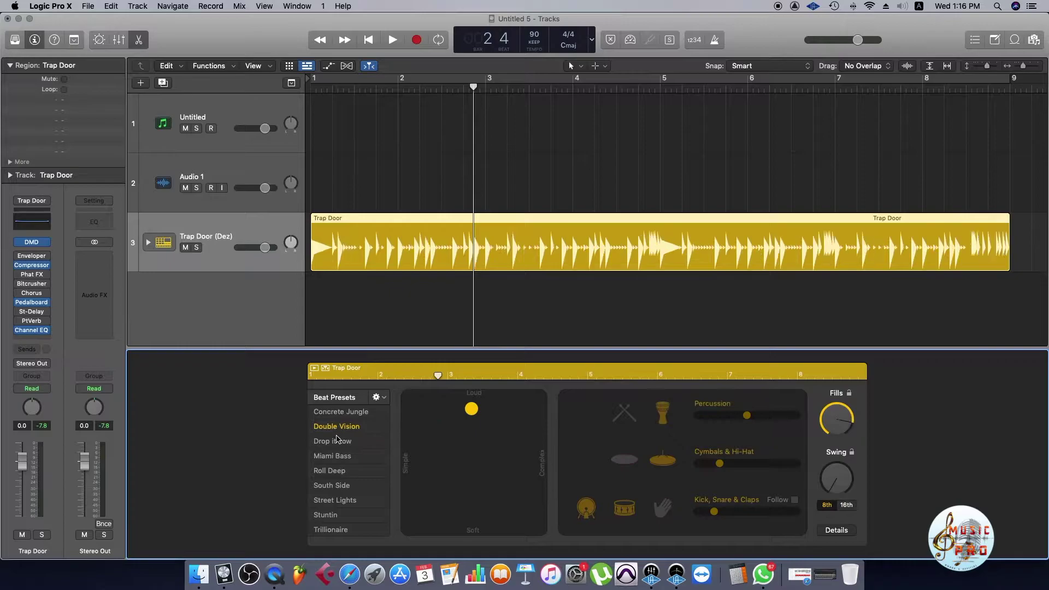
{"action": "key", "text": "space"}
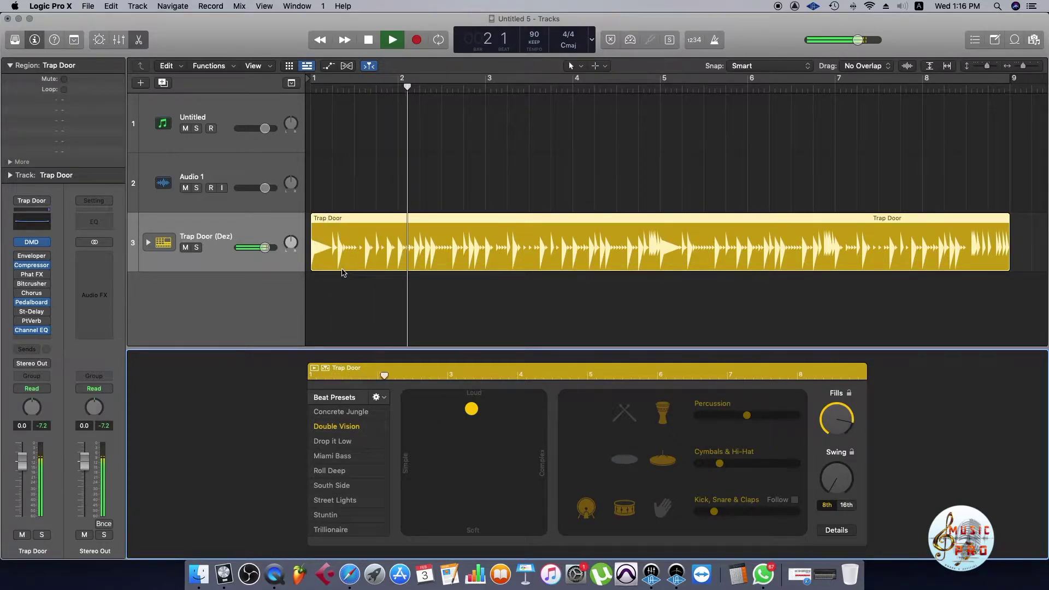
{"action": "key", "text": "space"}
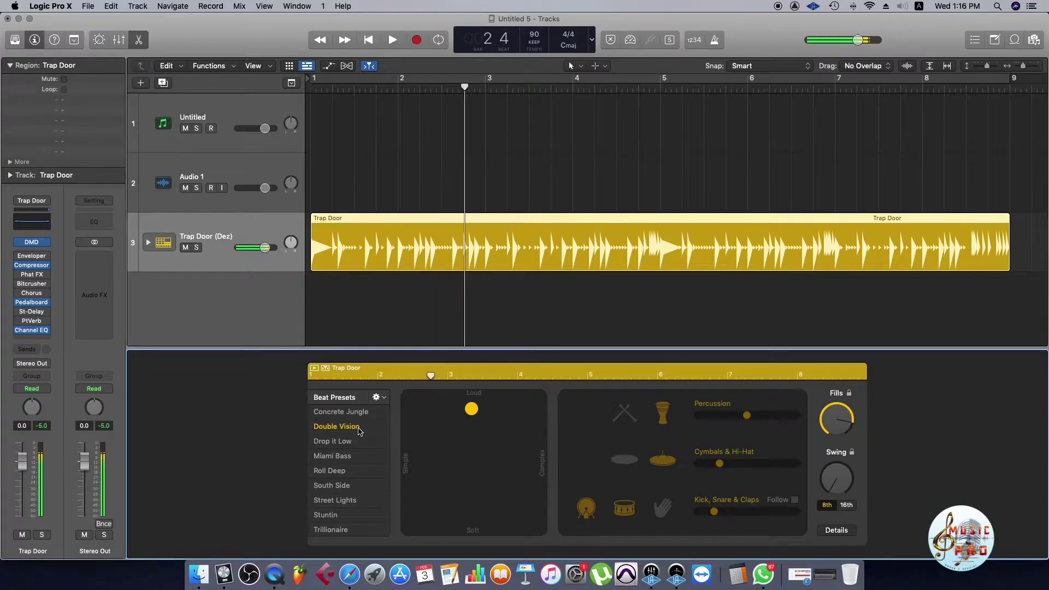
{"action": "key", "text": "space"}
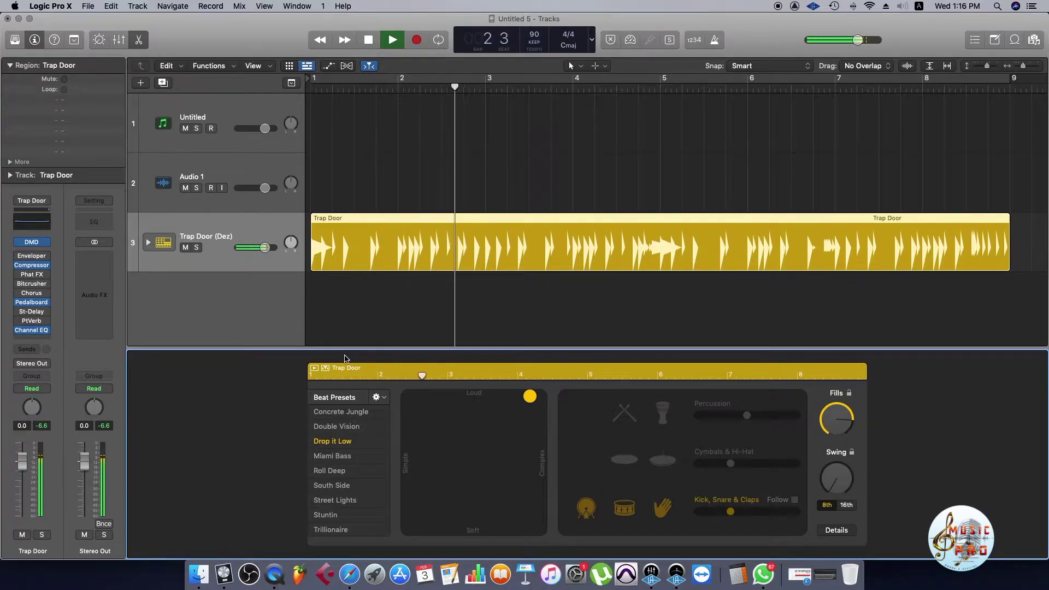
{"action": "key", "text": "space"}
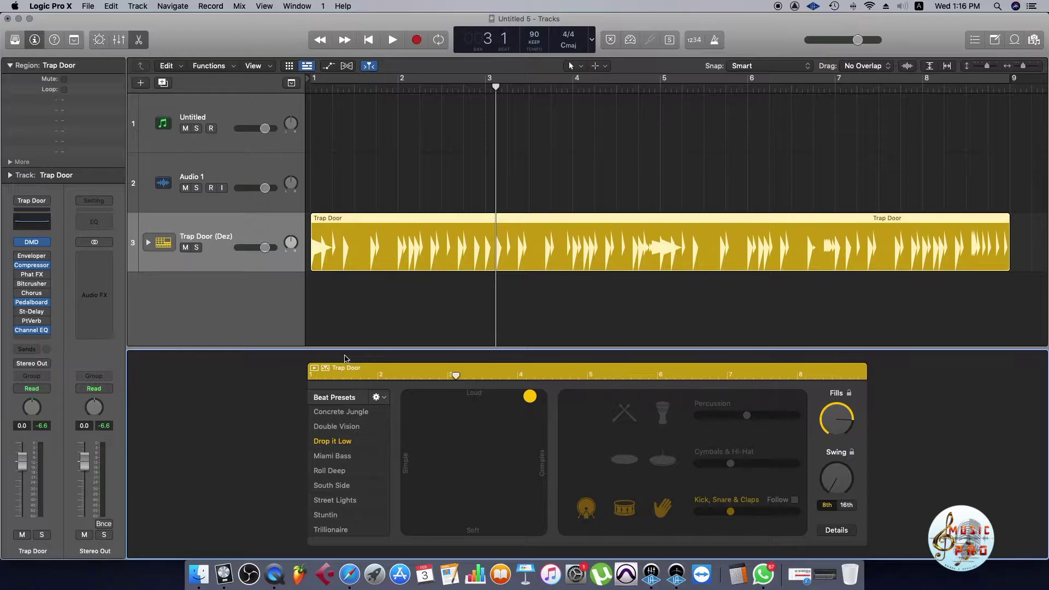
Split the Trap Door region at bar 4 and play the track past the cut.
{"action": "left_click", "coordinate": [402, 314]}
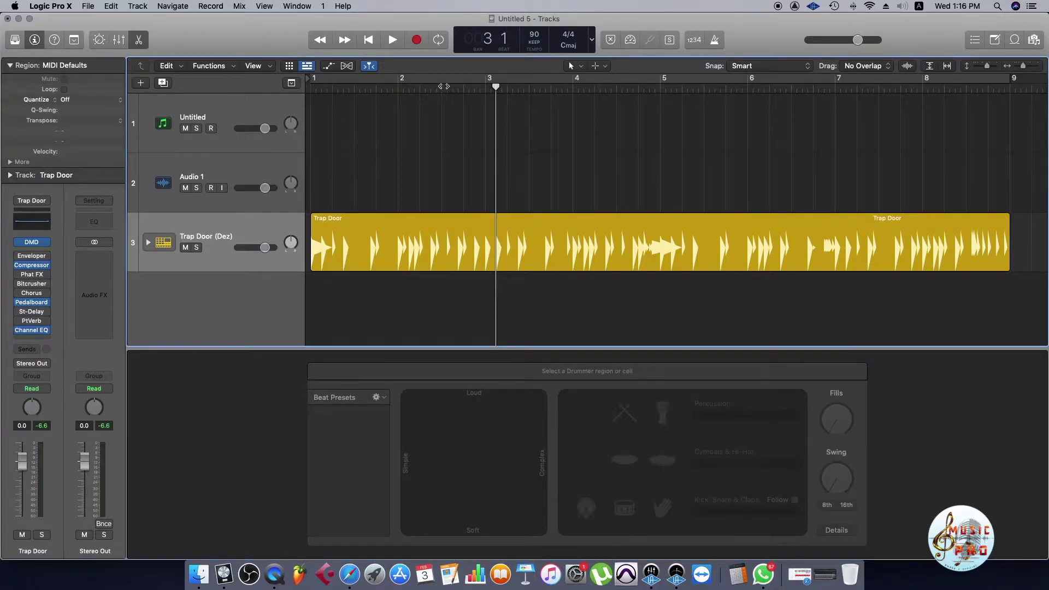
{"action": "left_click", "coordinate": [571, 89]}
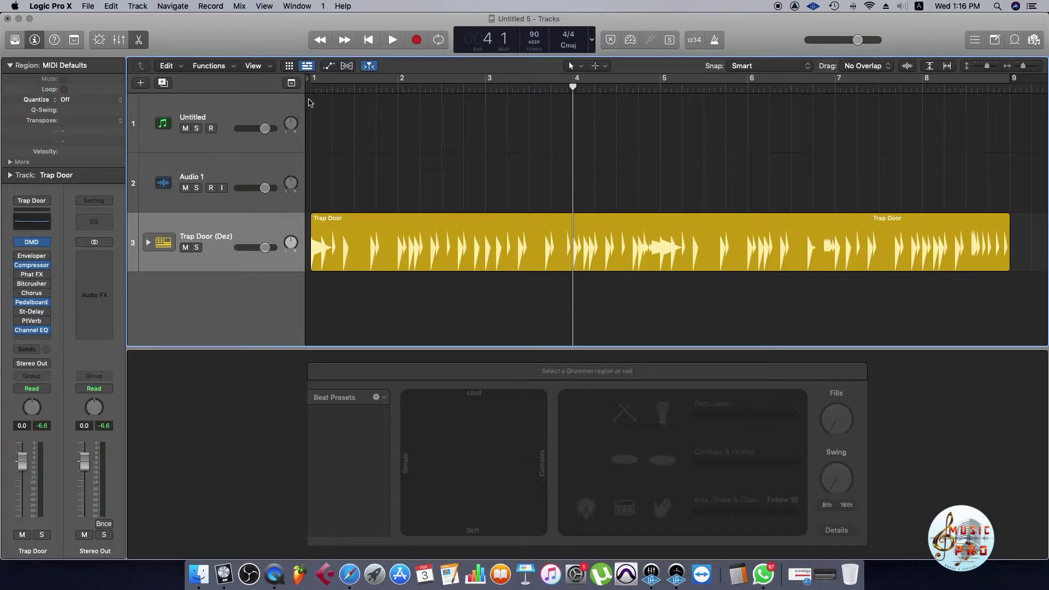
{"action": "key", "text": "Return"}
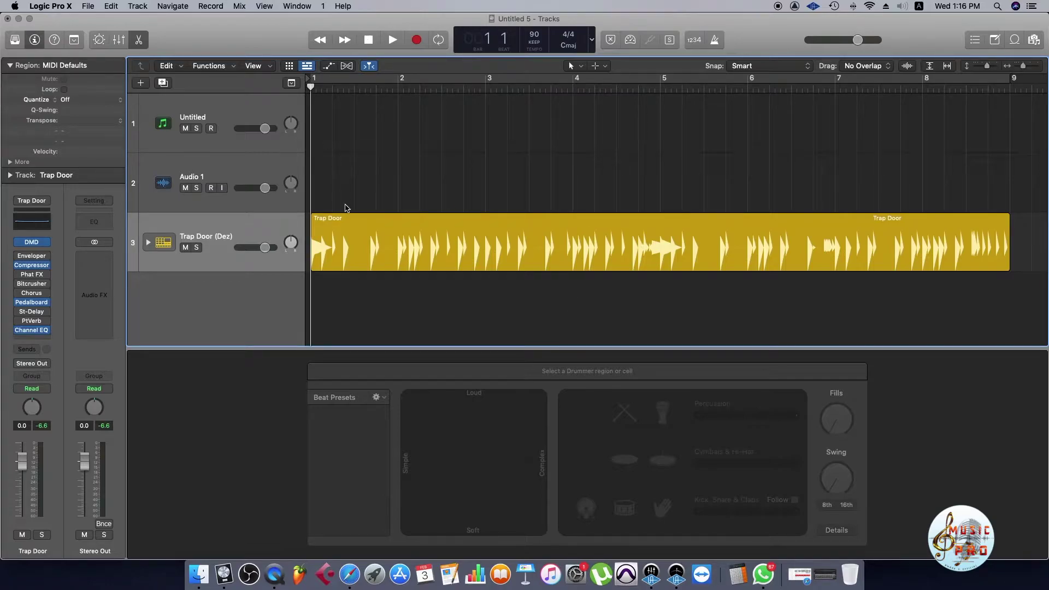
{"action": "left_click", "coordinate": [572, 216]}
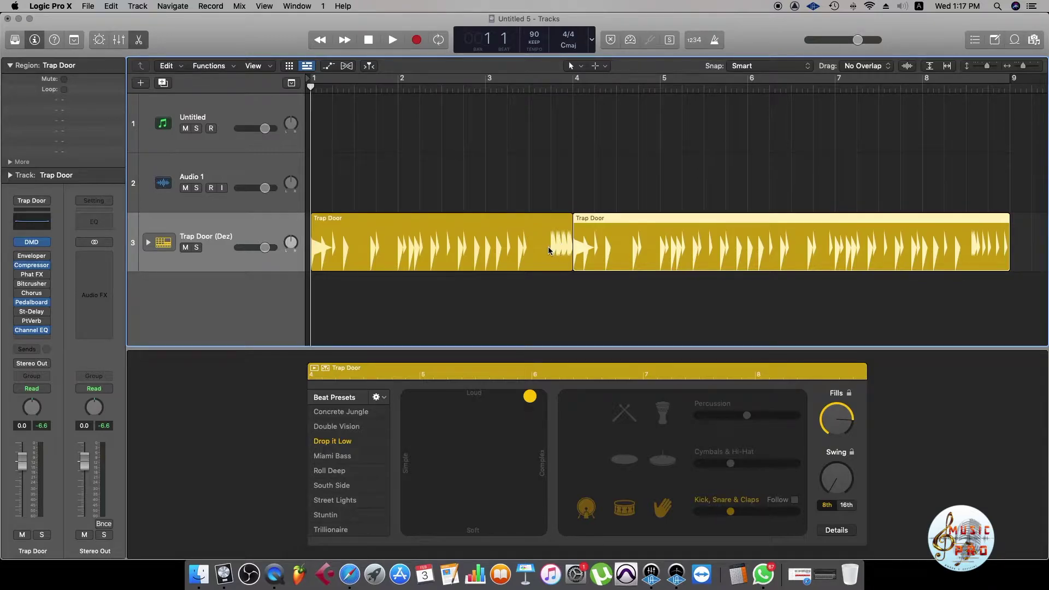
{"action": "key", "text": "space"}
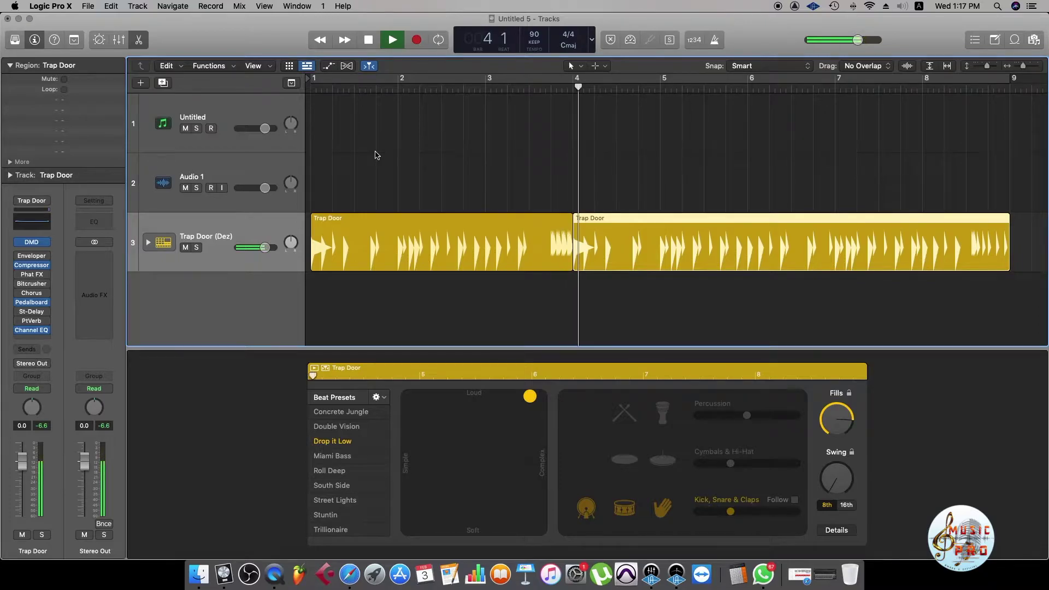
{"action": "key", "text": "space"}
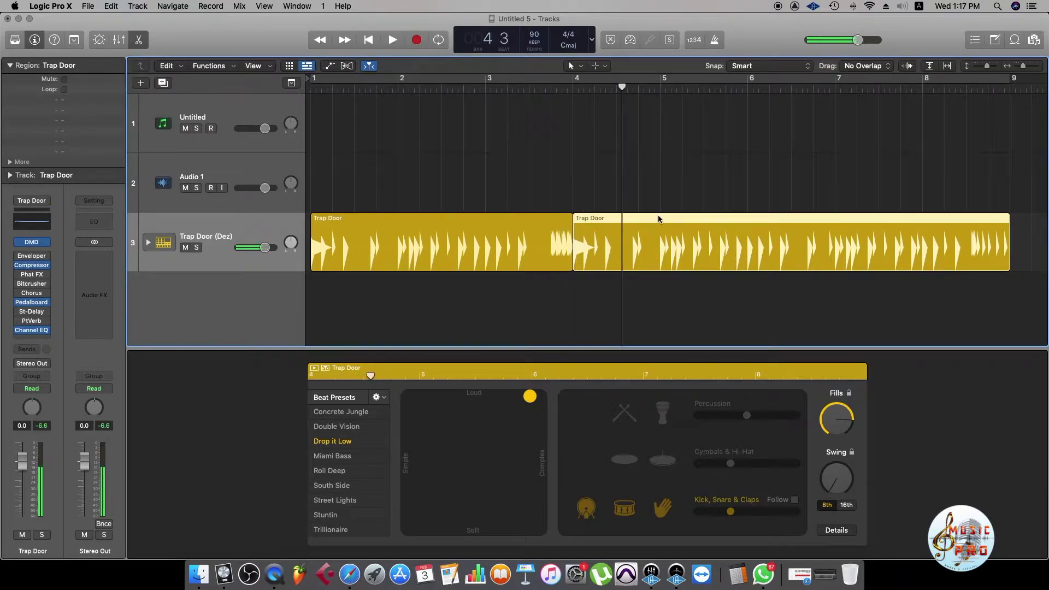
Split the second Trap Door region at bar 5 and audition the fills from bar 3 onward.
{"action": "double_click", "coordinate": [658, 216], "text": "super"}
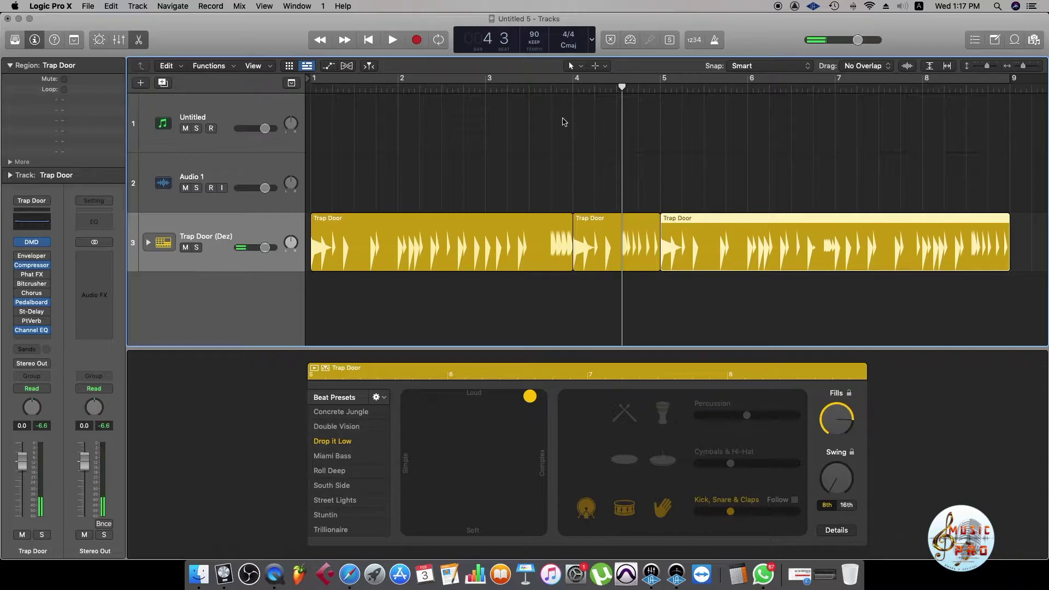
{"action": "left_click", "coordinate": [485, 91]}
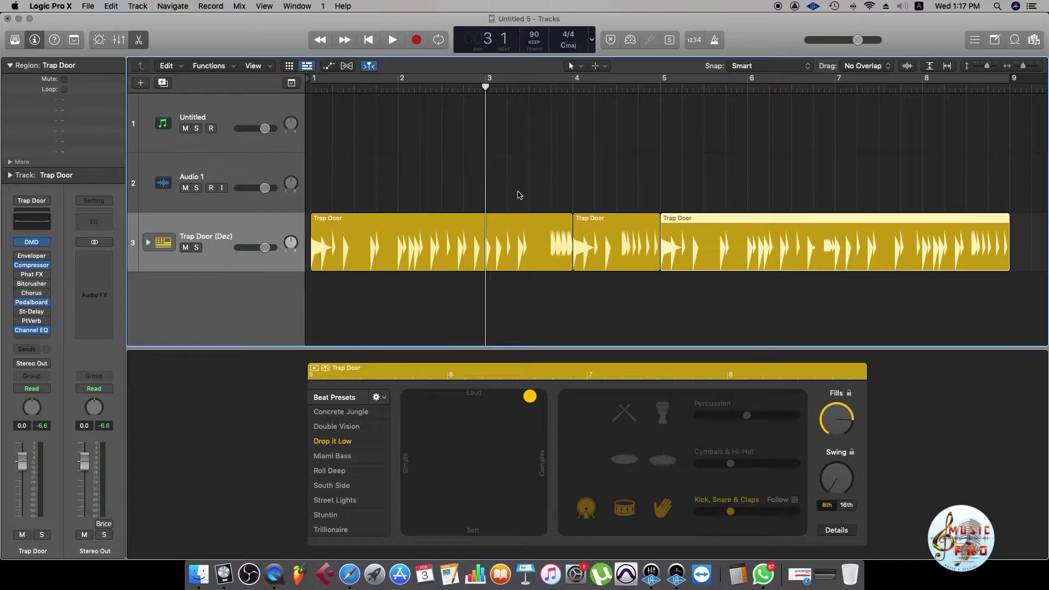
{"action": "key", "text": "space"}
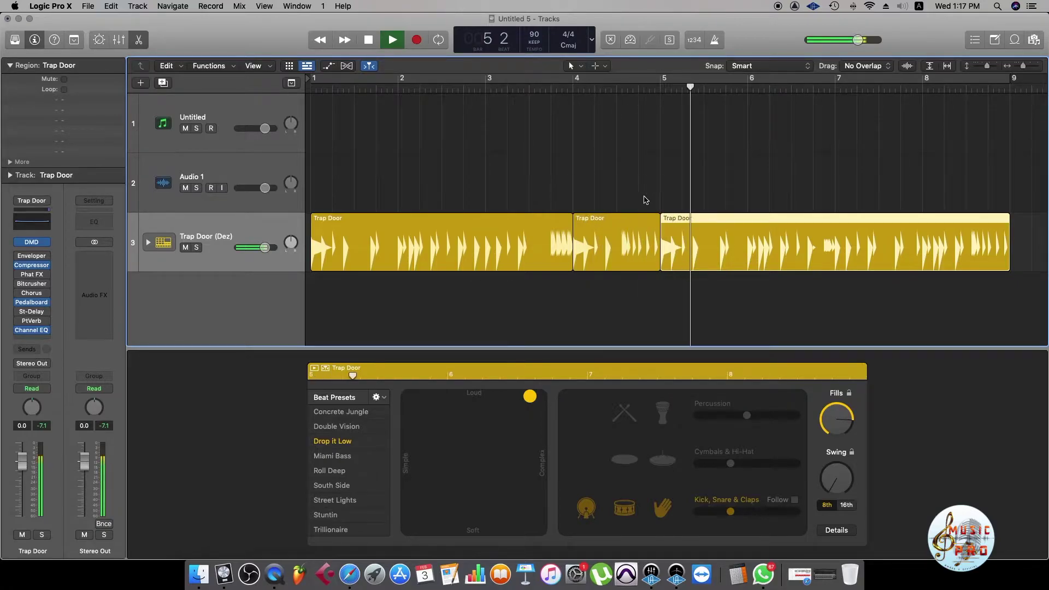
{"action": "key", "text": "space"}
Select all three drummer regions together, clear the selection, and undo the split at bar 5.
{"action": "left_click", "coordinate": [696, 189]}
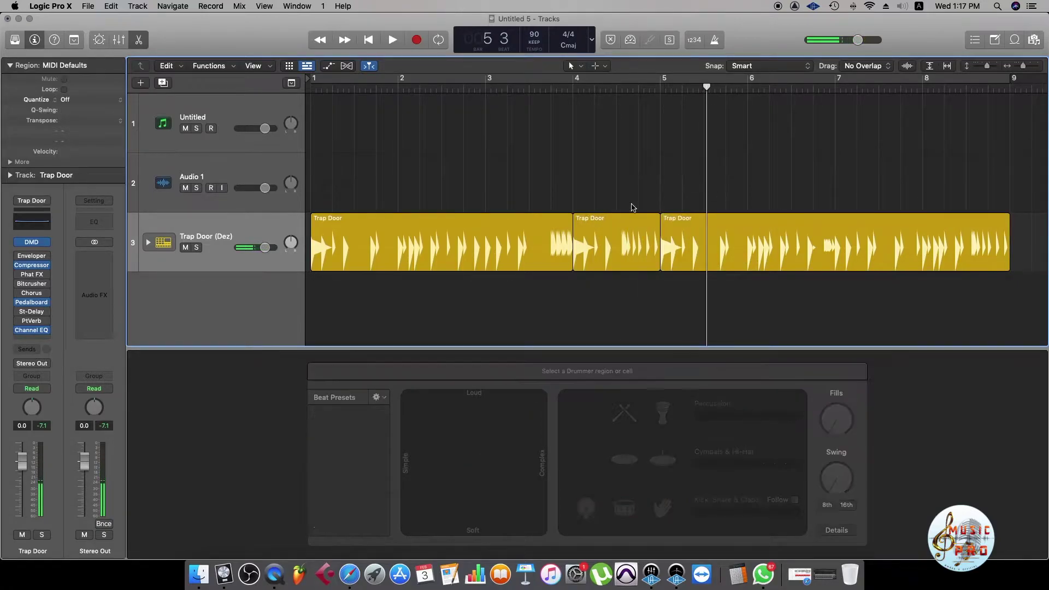
{"action": "left_click_drag", "start_coordinate": [744, 290], "coordinate": [360, 237]}
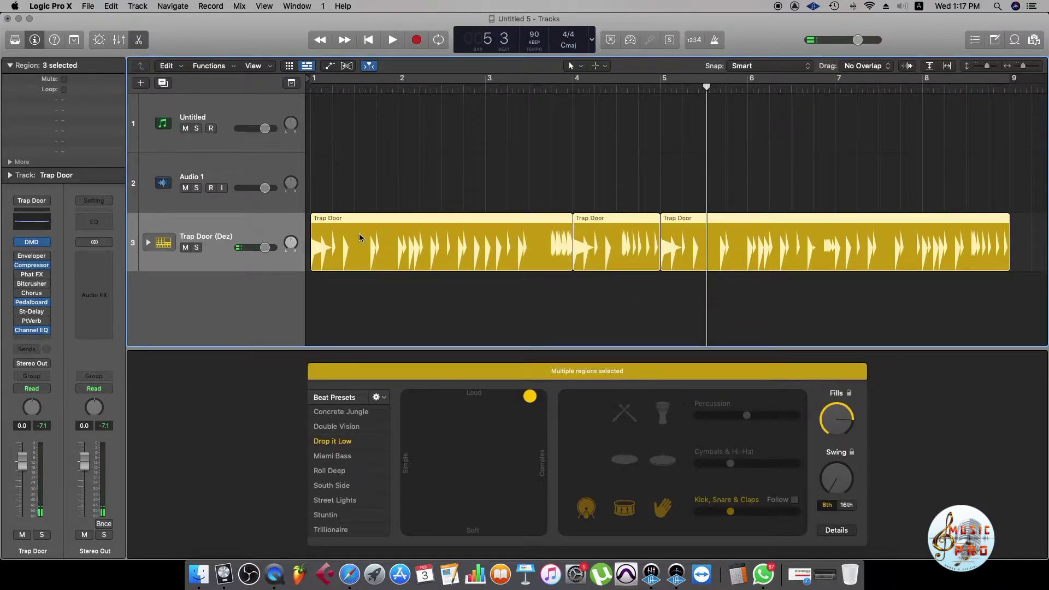
{"action": "left_click", "coordinate": [680, 195]}
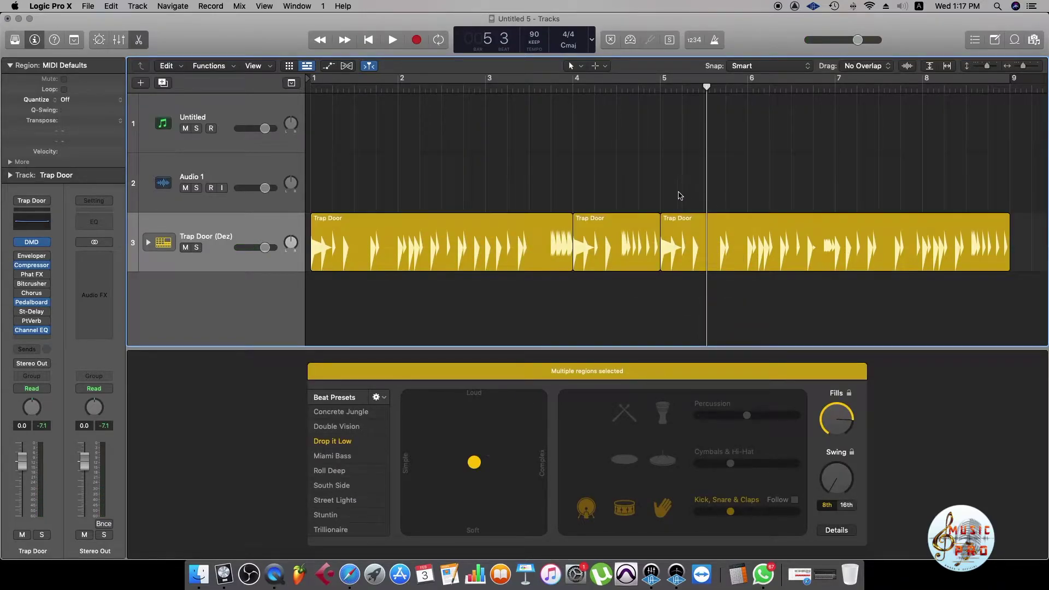
{"action": "key", "text": "super+z"}
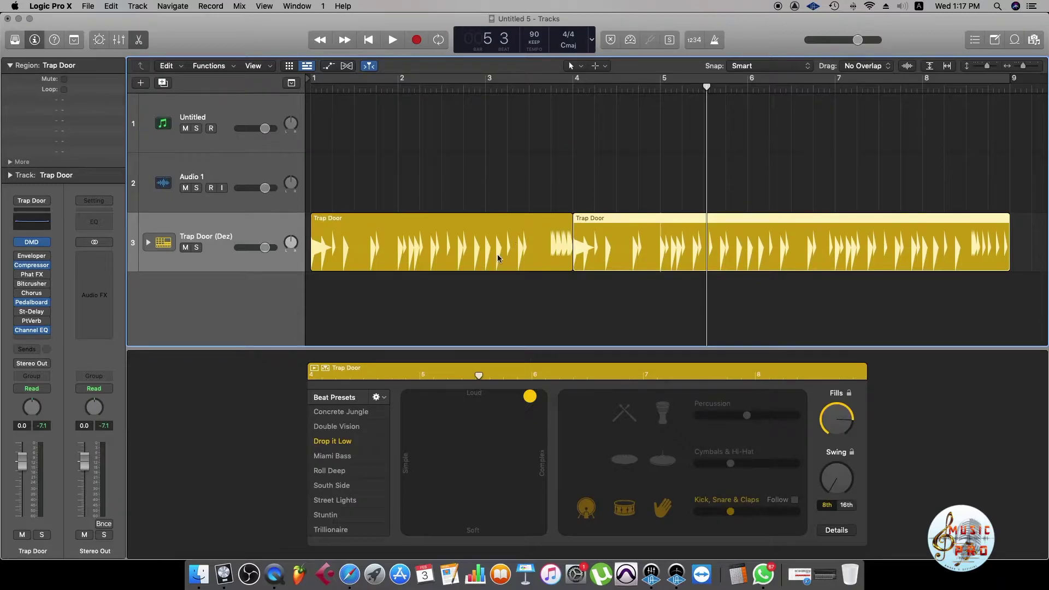
Turn off the kick in the first Trap Door region, check the second region's kit settings, select both regions together, and clear the selection.
{"action": "left_click", "coordinate": [385, 241]}
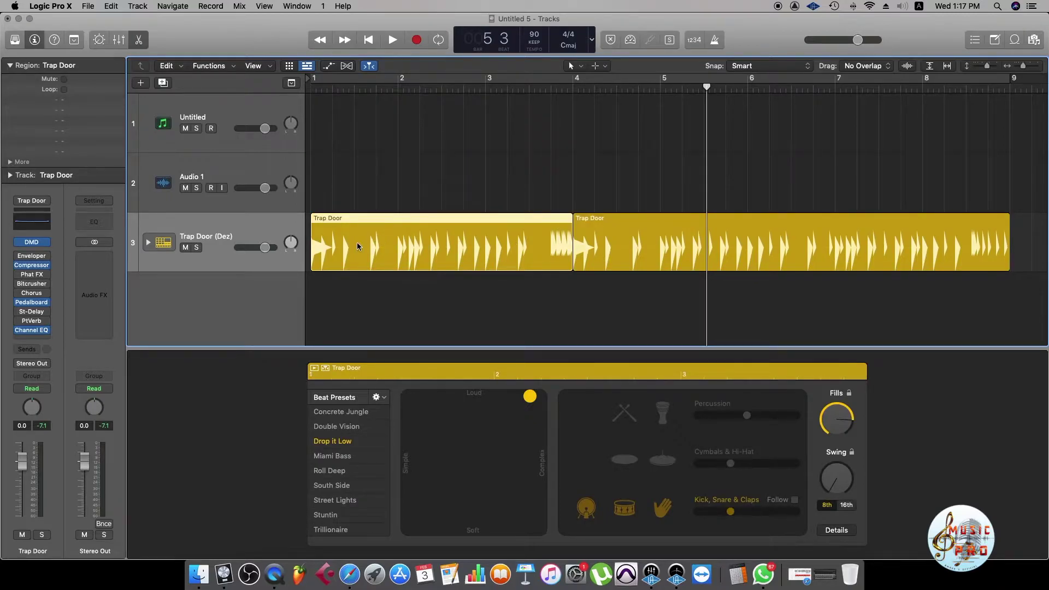
{"action": "left_click", "coordinate": [590, 512]}
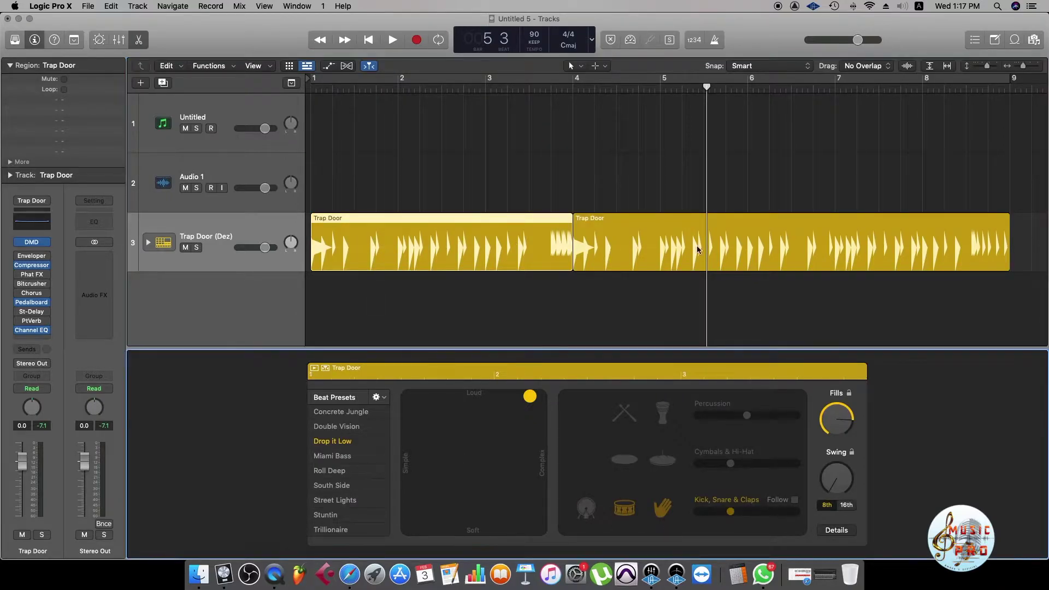
{"action": "left_click", "coordinate": [709, 251]}
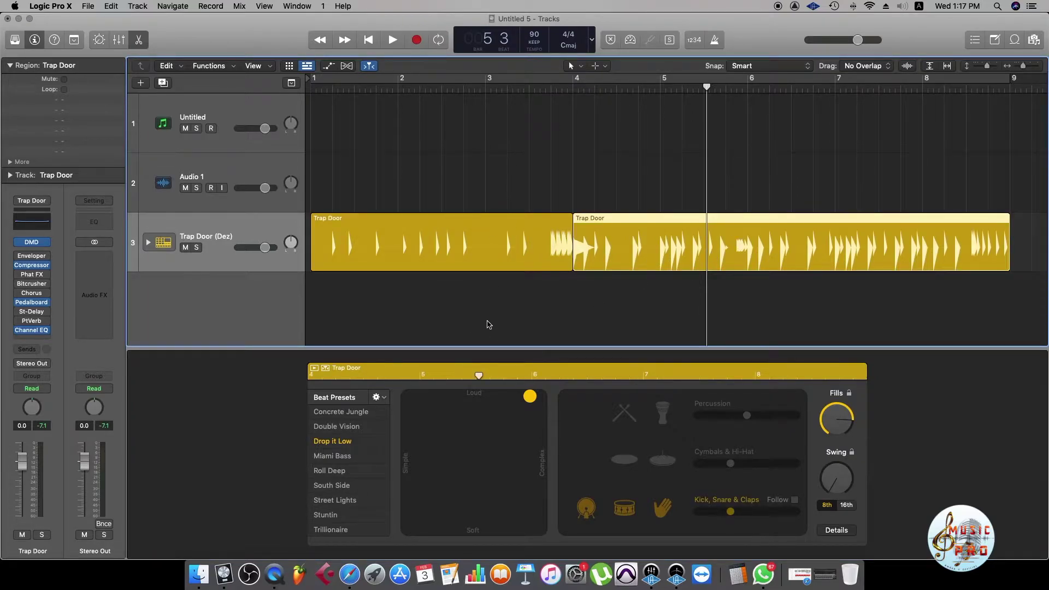
{"action": "left_click_drag", "start_coordinate": [763, 300], "coordinate": [391, 242]}
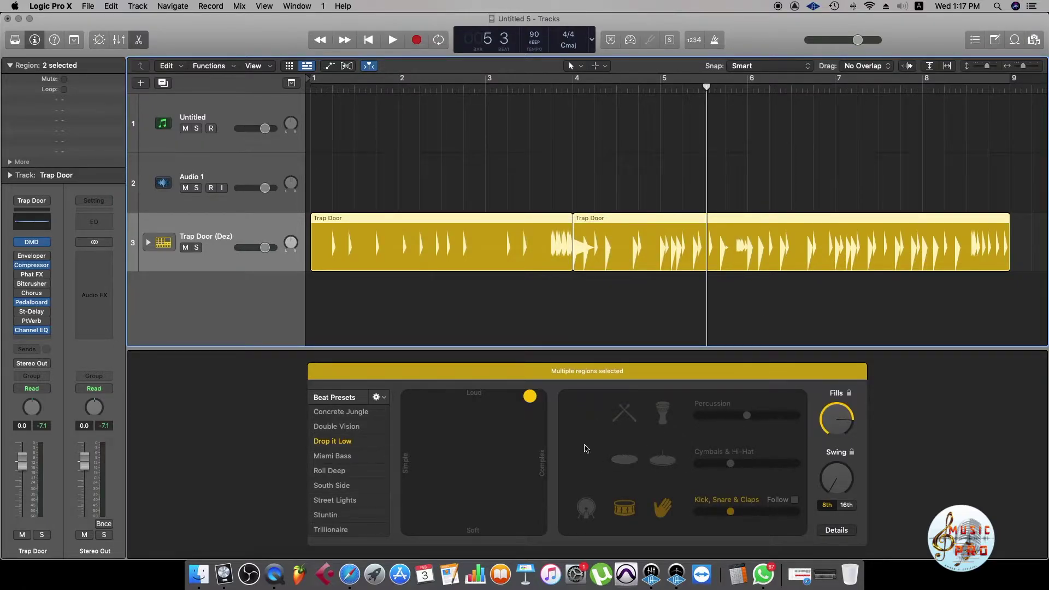
{"action": "left_click", "coordinate": [582, 306]}
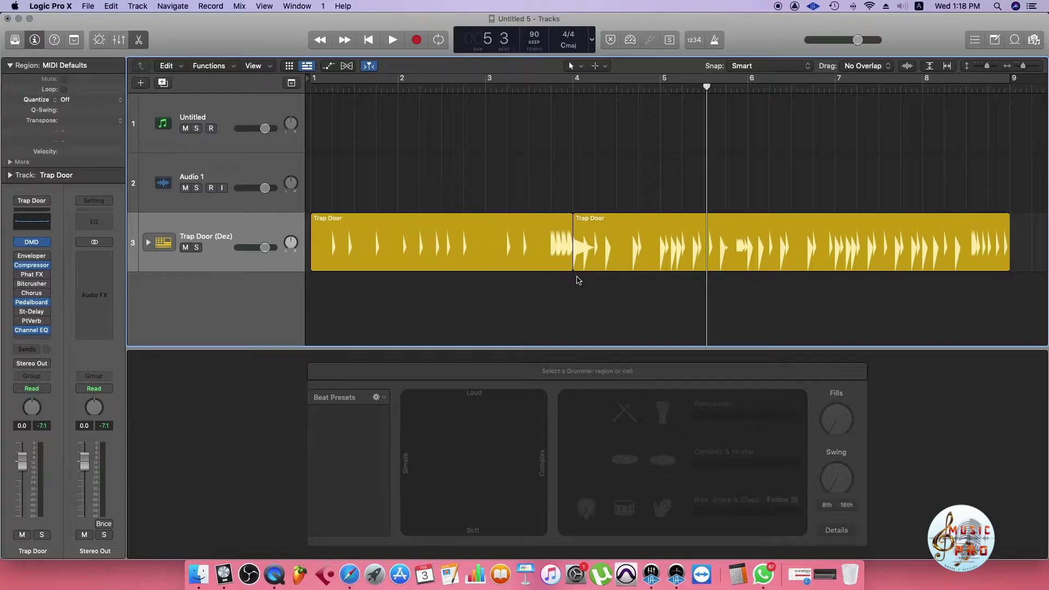
Open the mixer in an enlarged window and expand the Trap Door stack into its individual kit piece channels.
{"action": "key", "text": "super+a"}
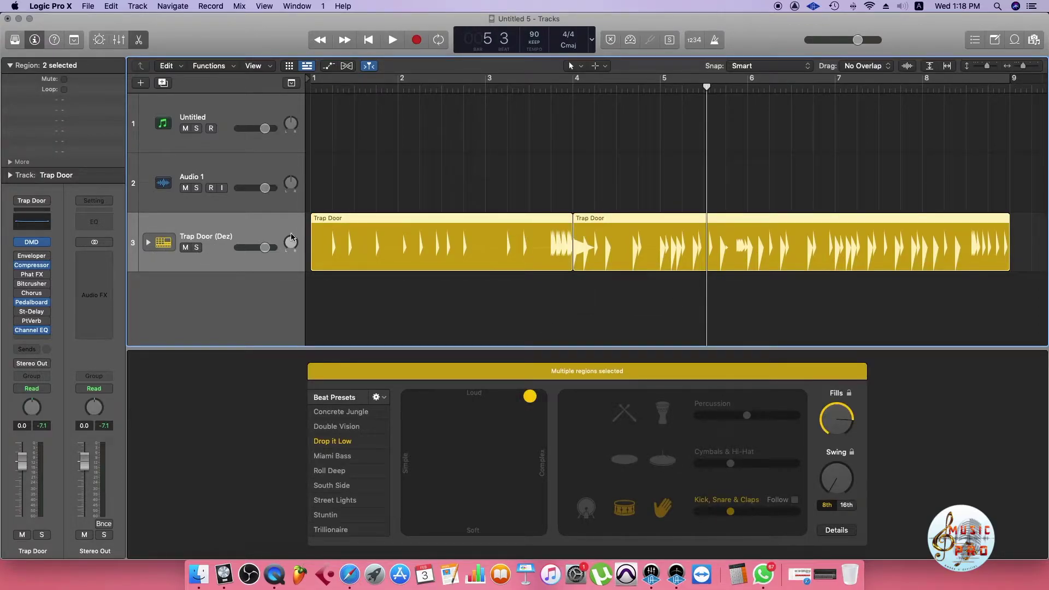
{"action": "key", "text": "super+3"}
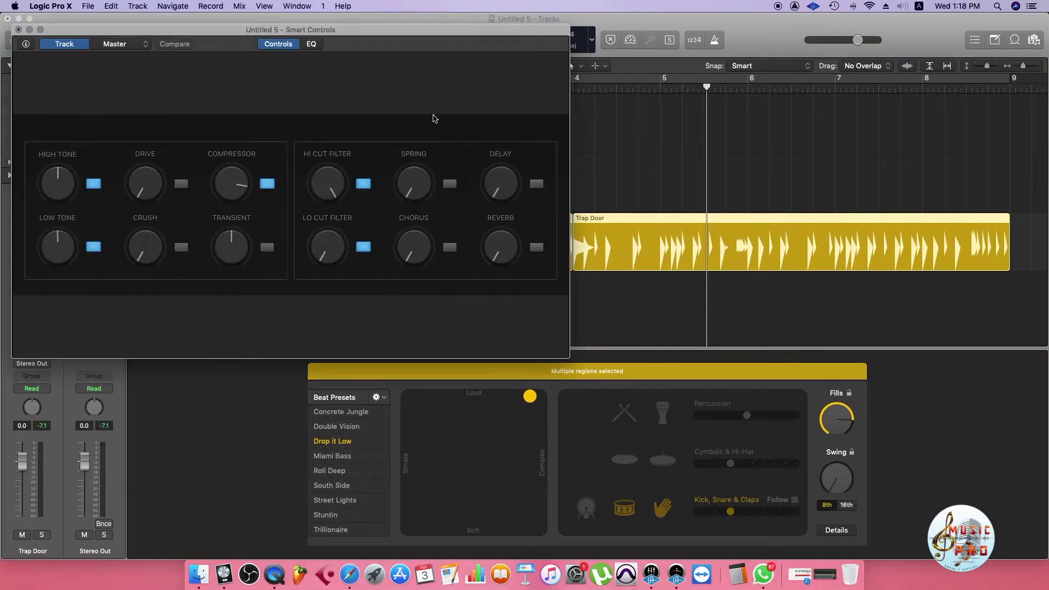
{"action": "left_click", "coordinate": [18, 30]}
{"action": "key", "text": "super+2"}
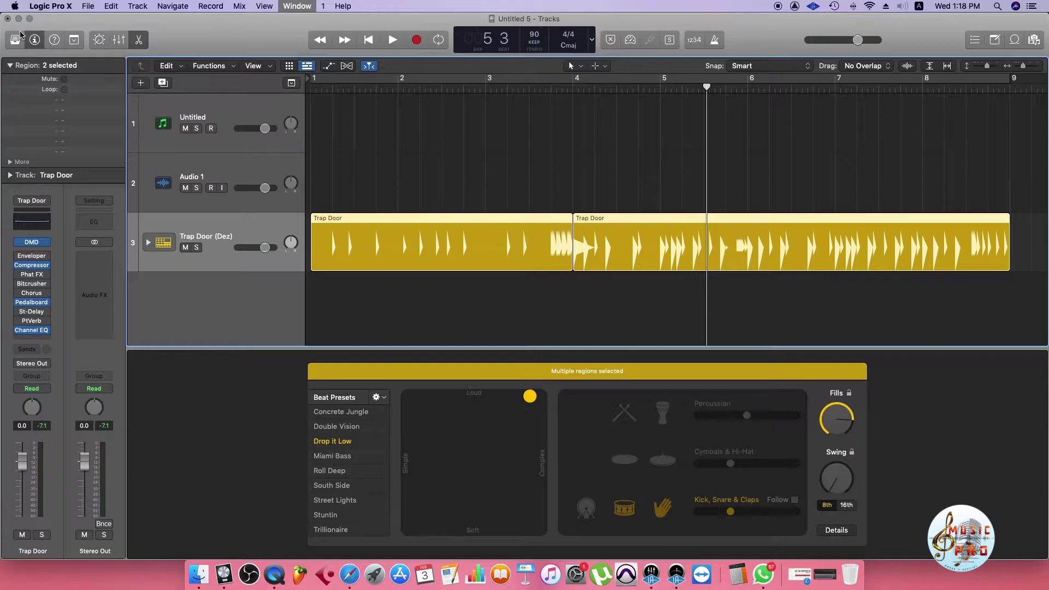
{"action": "left_click_drag", "start_coordinate": [568, 373], "coordinate": [1041, 513]}
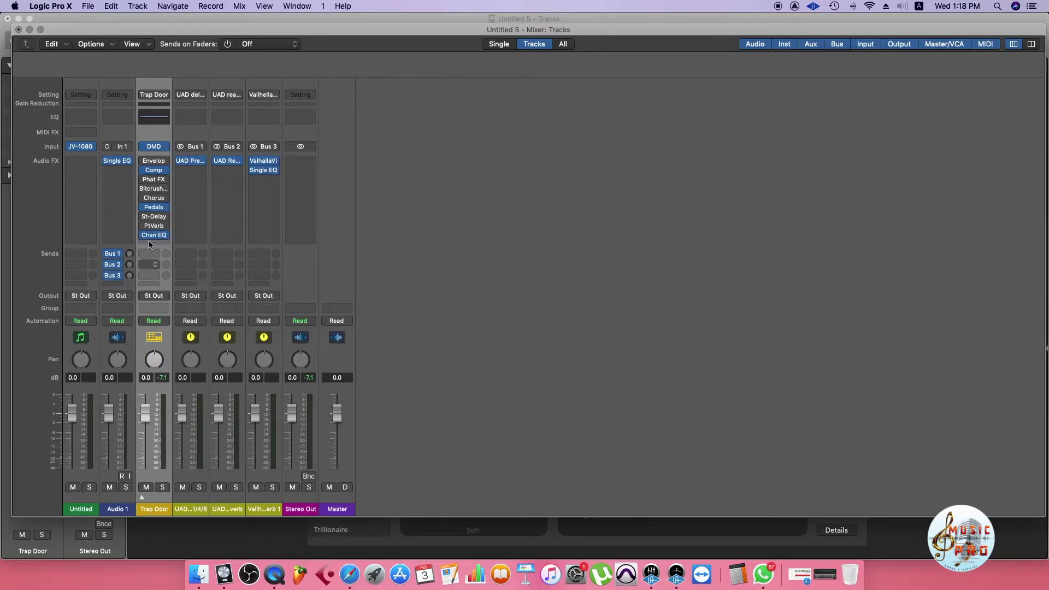
{"action": "left_click", "coordinate": [141, 498]}
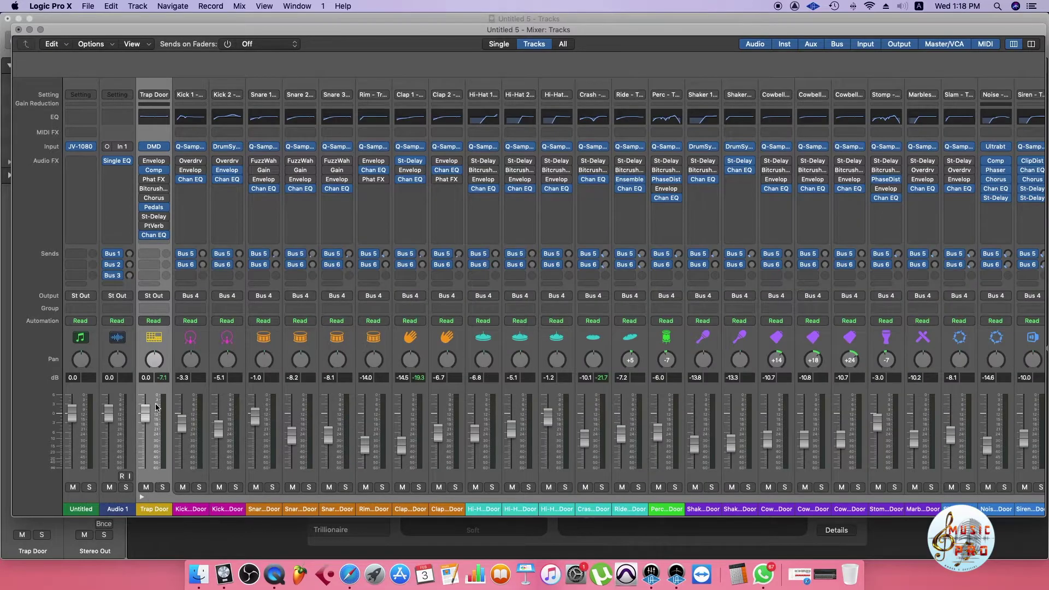
Examine the kit piece channels while the beat plays, close the mixer, and collapse the Trap Door stack.
{"action": "scroll", "coordinate": [663, 366], "scroll_direction": "right", "scroll_amount": 10}
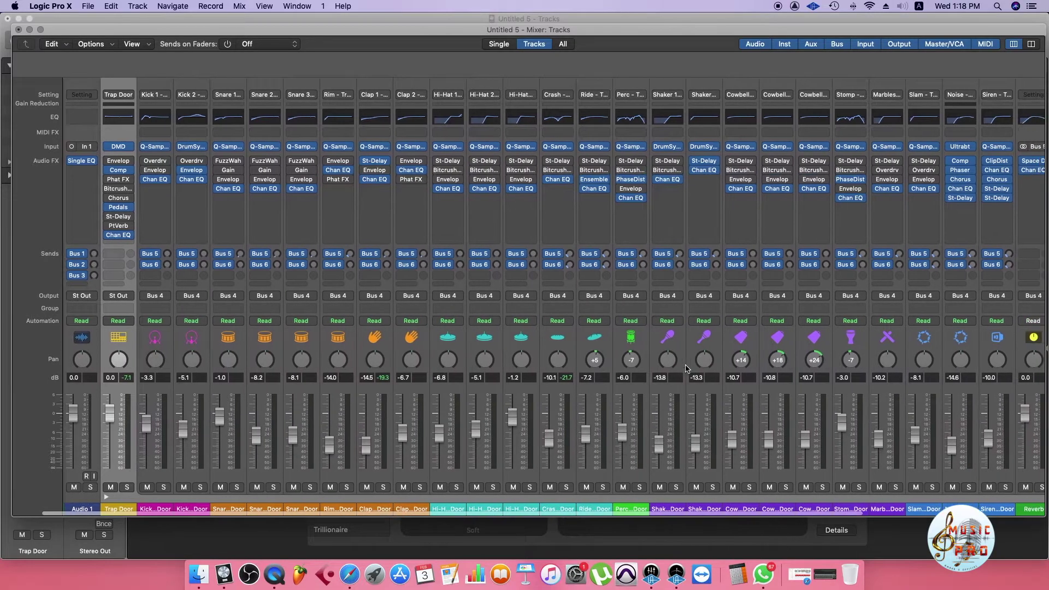
{"action": "scroll", "coordinate": [681, 367], "scroll_direction": "left", "scroll_amount": 10}
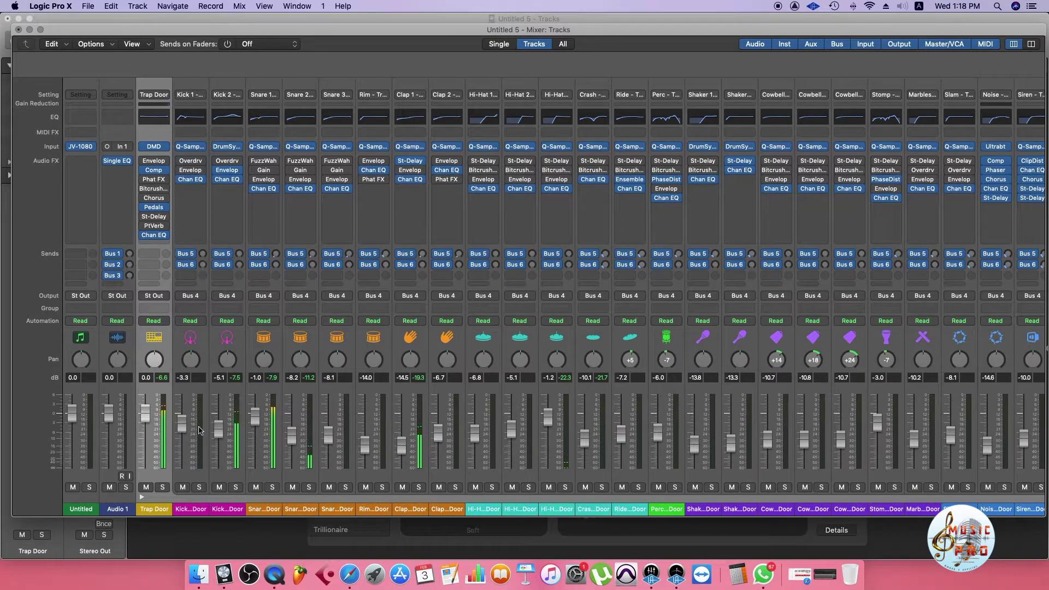
{"action": "mouse_move", "coordinate": [369, 174]}
{"action": "left_click", "coordinate": [18, 30]}
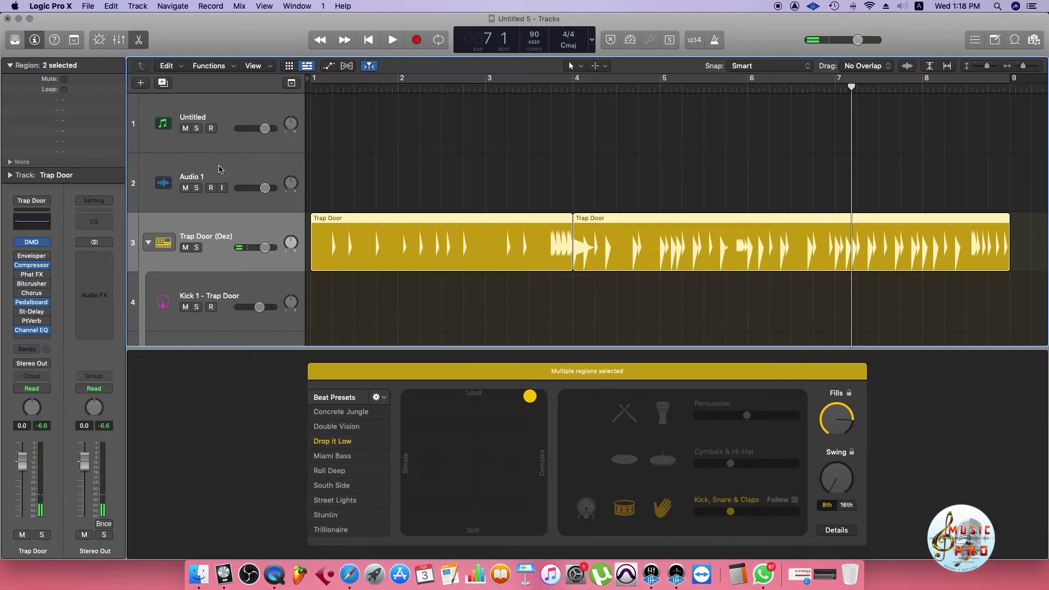
{"action": "left_click", "coordinate": [722, 304]}
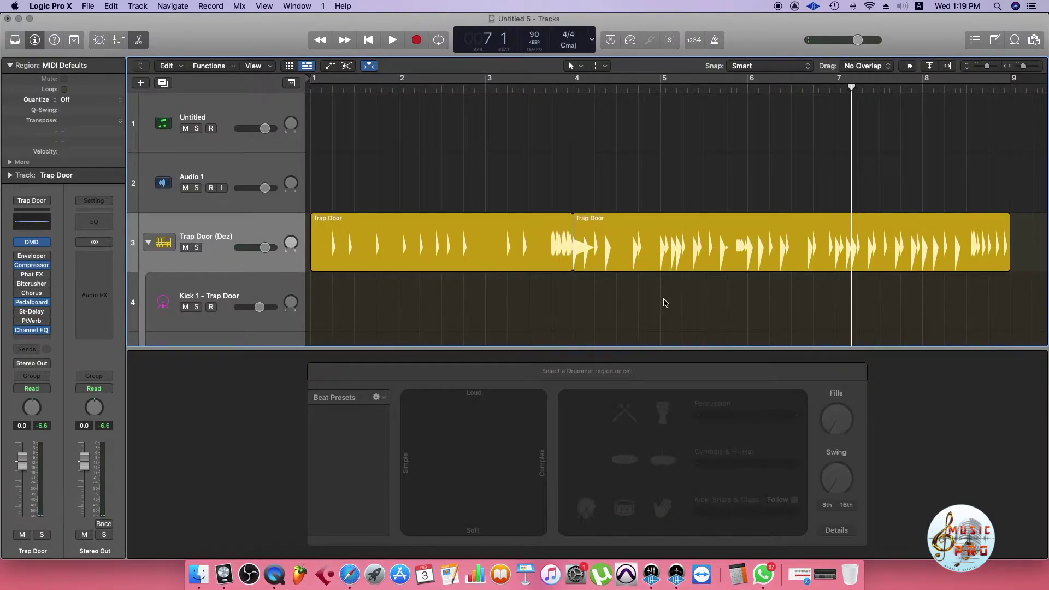
{"action": "left_click", "coordinate": [148, 242]}
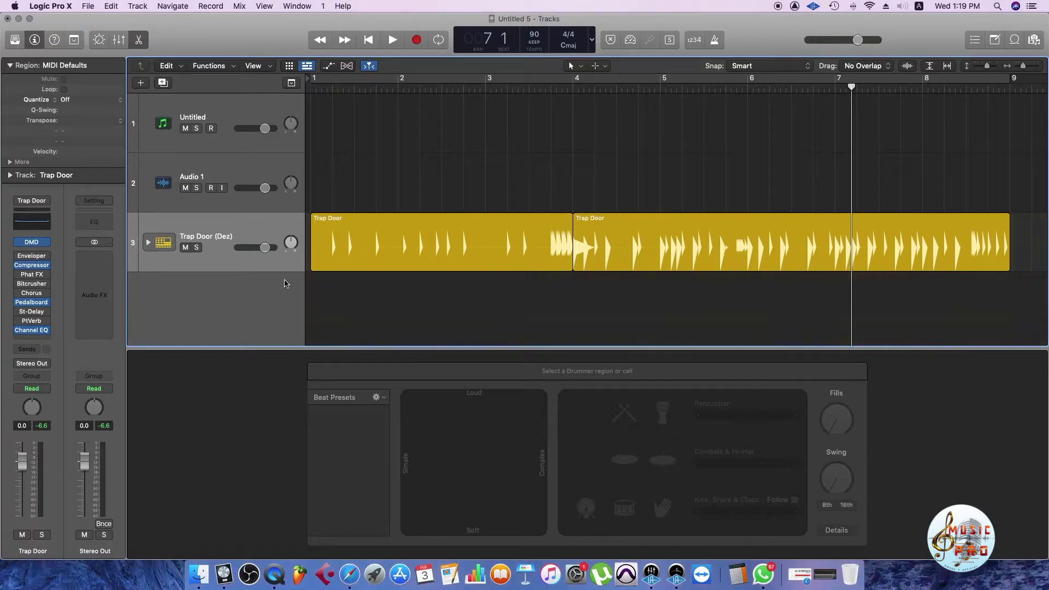
Convert both Trap Door drummer regions to MIDI regions.
{"action": "left_click_drag", "start_coordinate": [475, 281], "coordinate": [682, 251]}
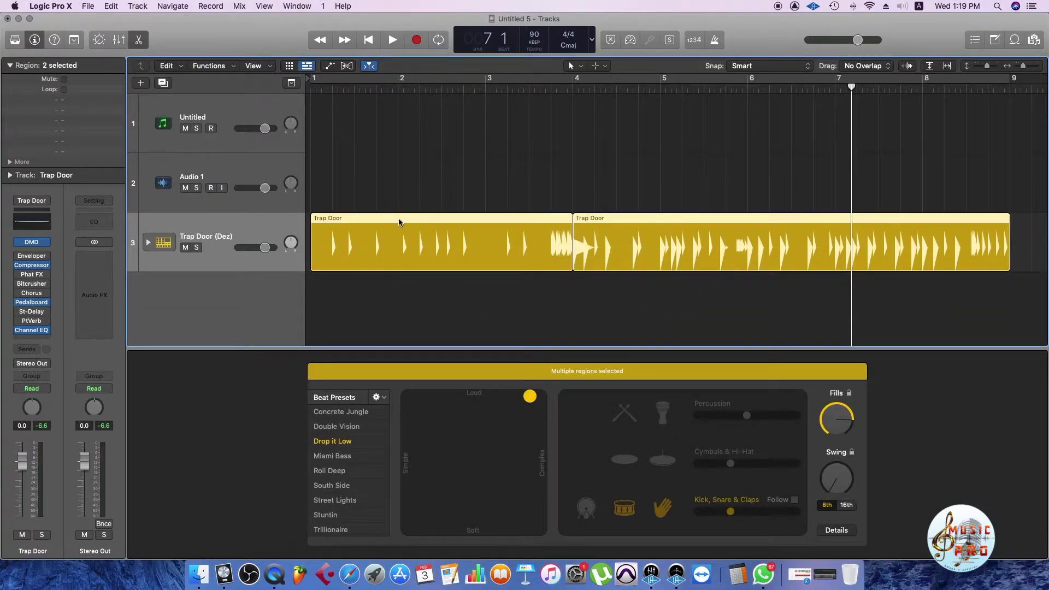
{"action": "right_click", "coordinate": [399, 222]}
{"action": "left_click", "coordinate": [424, 163]}
{"action": "left_click_drag", "start_coordinate": [482, 176], "coordinate": [662, 265]}
{"action": "right_click", "coordinate": [645, 221]}
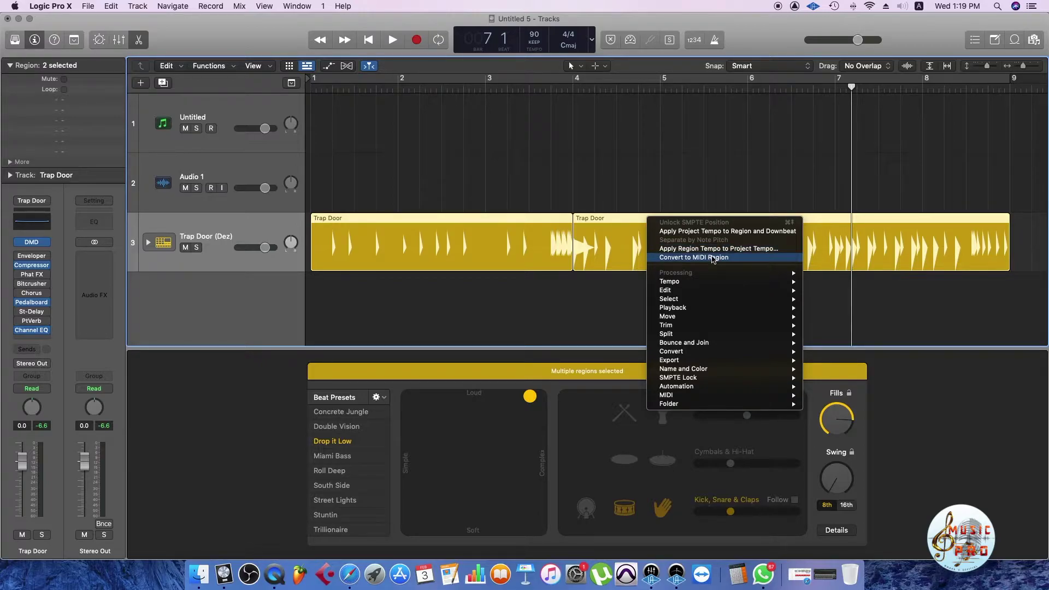
{"action": "mouse_move", "coordinate": [683, 356]}
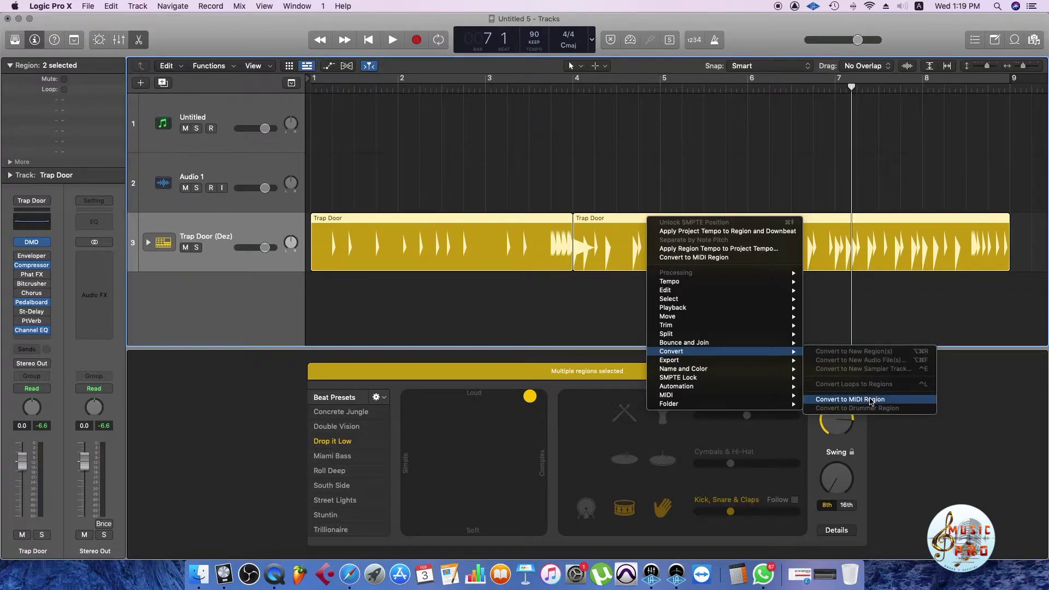
{"action": "left_click", "coordinate": [682, 257]}
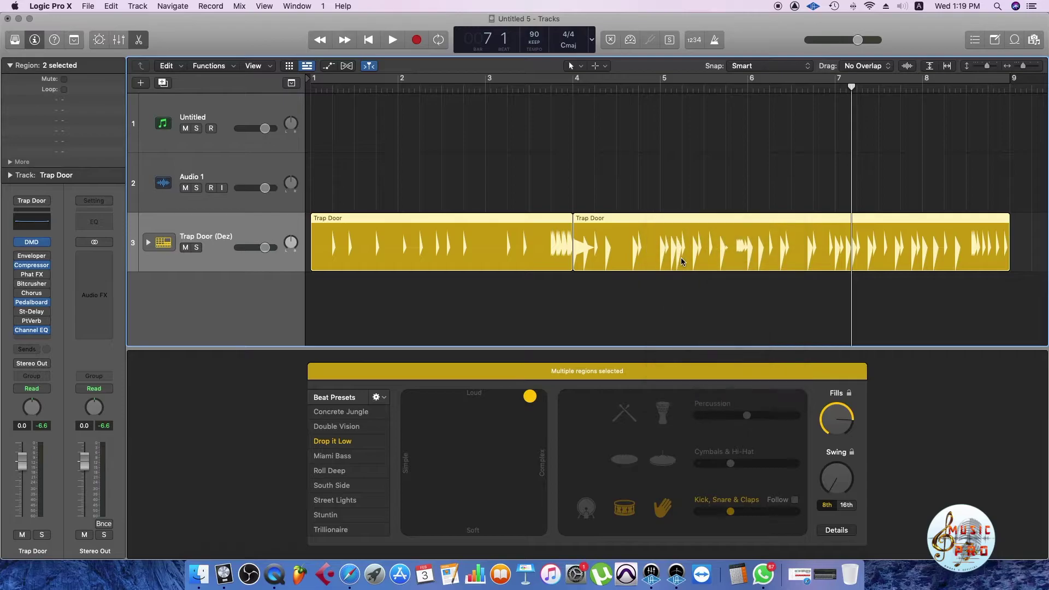
{"action": "left_click", "coordinate": [354, 294]}
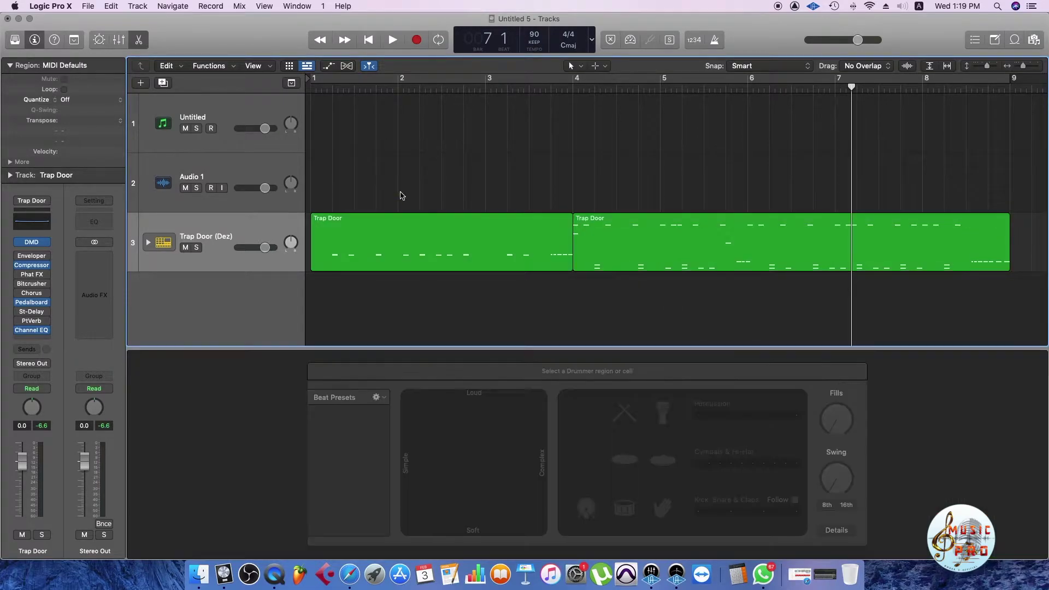
Play the converted MIDI regions from bar 1 past bar 4, and look through the Trap Door stack's kit piece tracks.
{"action": "key", "text": "super+a"}
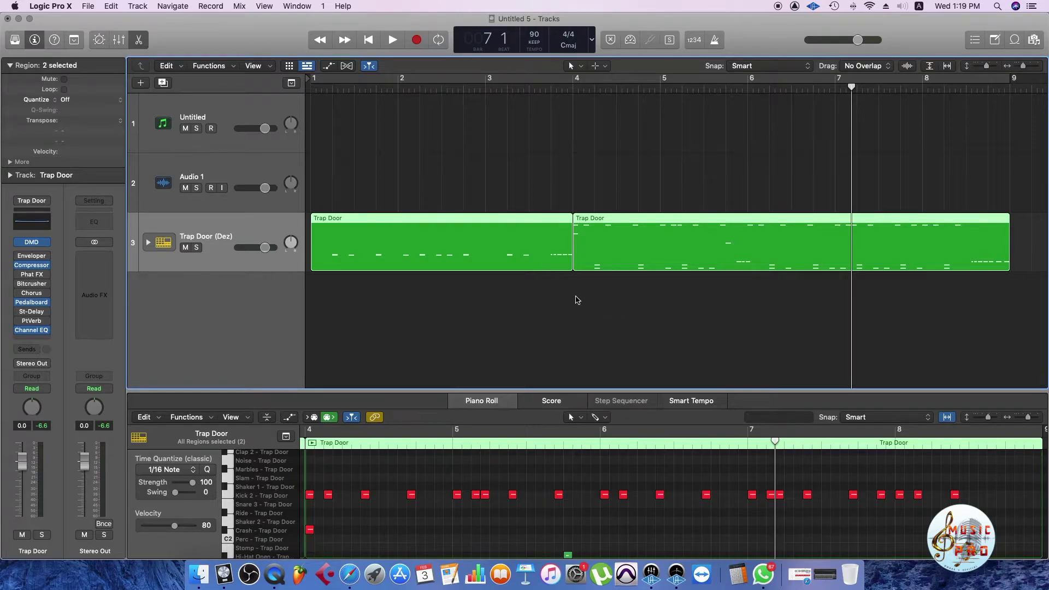
{"action": "left_click", "coordinate": [511, 295]}
{"action": "key", "text": "Return"}
{"action": "key", "text": "space"}
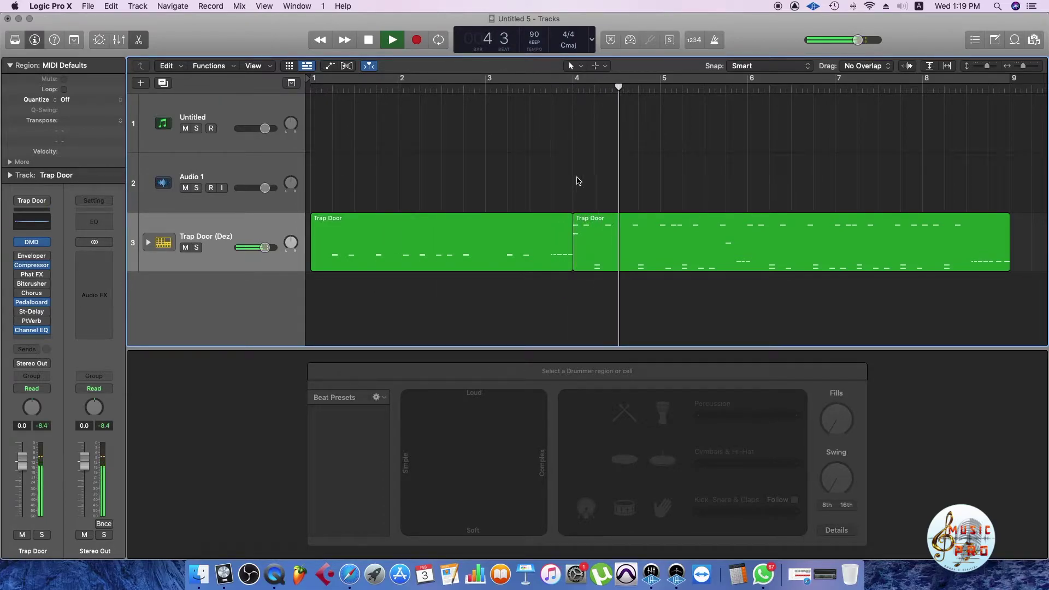
{"action": "key", "text": "space"}
{"action": "left_click", "coordinate": [148, 242]}
{"action": "scroll", "coordinate": [443, 191], "scroll_direction": "down", "scroll_amount": 10}
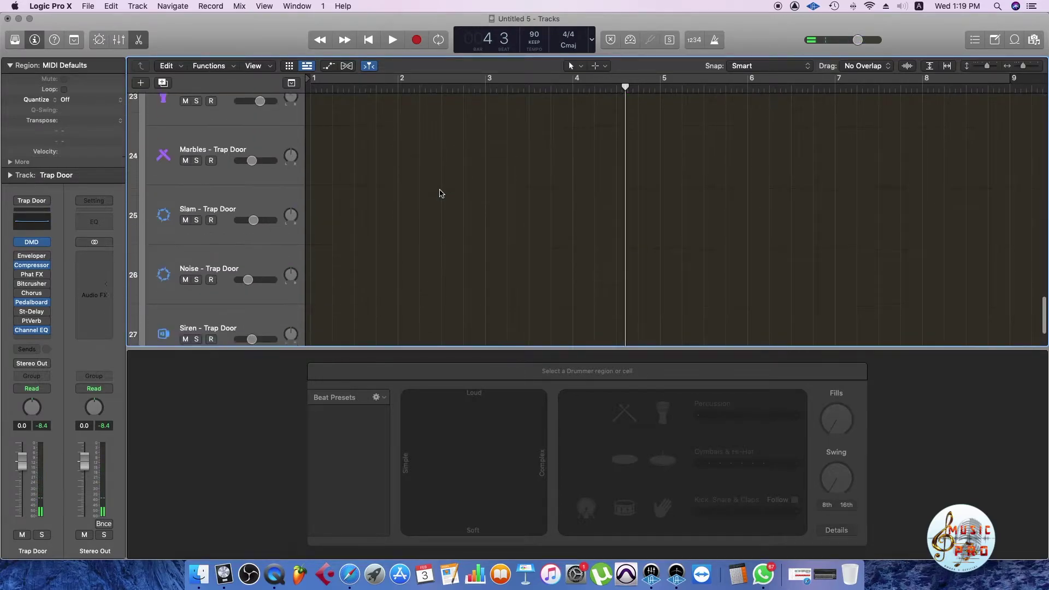
{"action": "scroll", "coordinate": [441, 194], "scroll_direction": "up", "scroll_amount": 10}
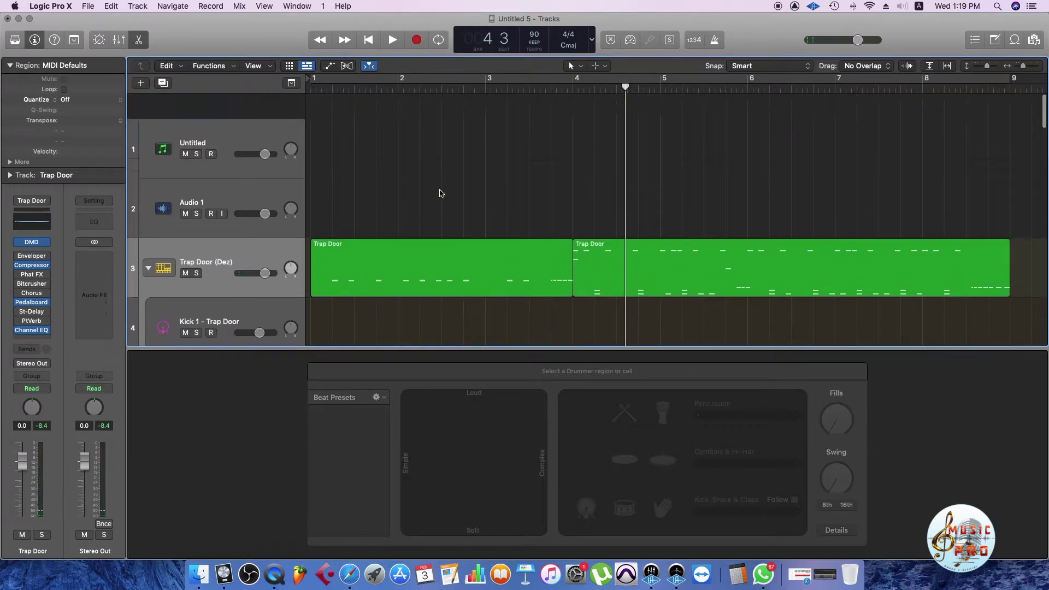
{"action": "left_click", "coordinate": [148, 243]}
Convert both Trap Door MIDI regions back to drummer regions.
{"action": "left_click_drag", "start_coordinate": [699, 250], "coordinate": [701, 251]}
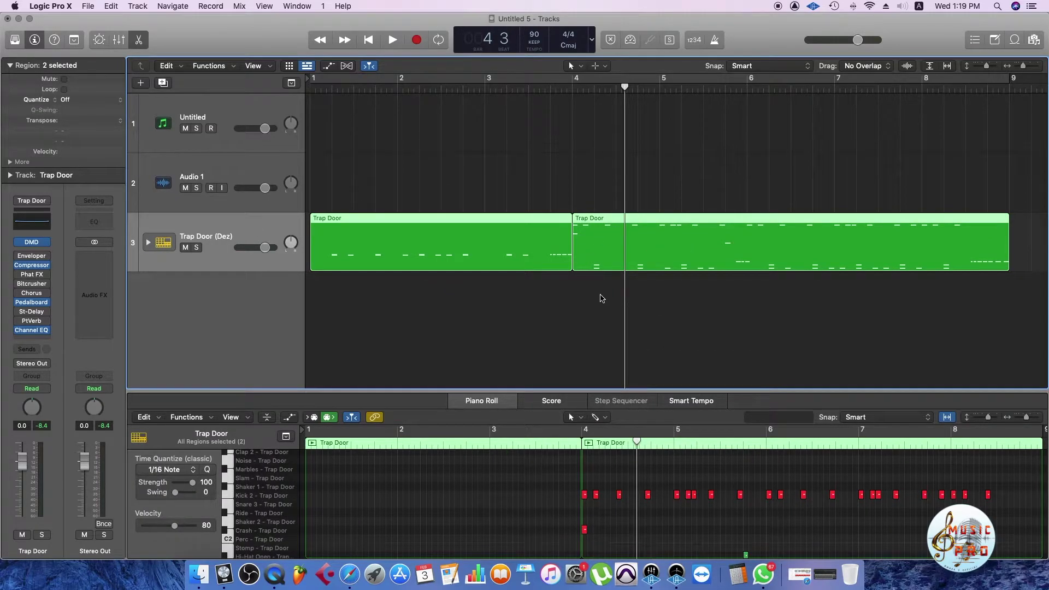
{"action": "left_click", "coordinate": [601, 298]}
{"action": "left_click_drag", "start_coordinate": [550, 285], "coordinate": [597, 219]}
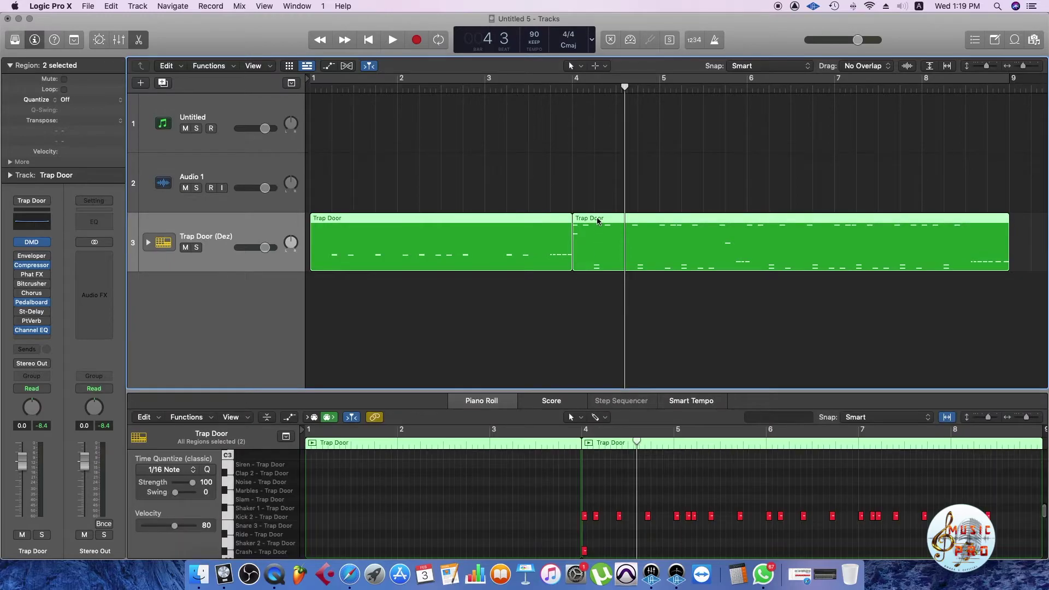
{"action": "right_click", "coordinate": [597, 218]}
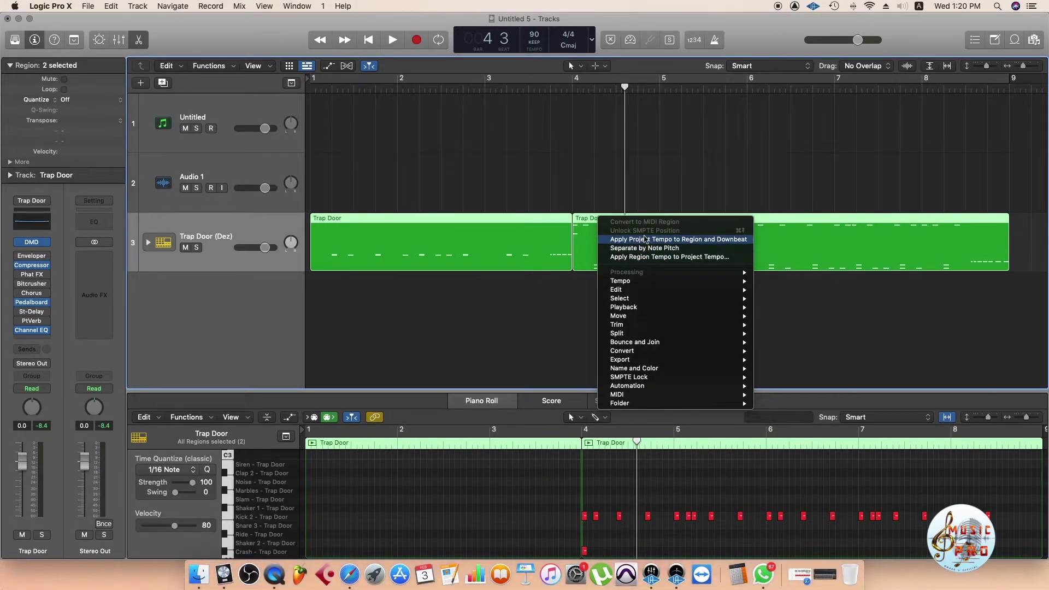
{"action": "mouse_move", "coordinate": [642, 352]}
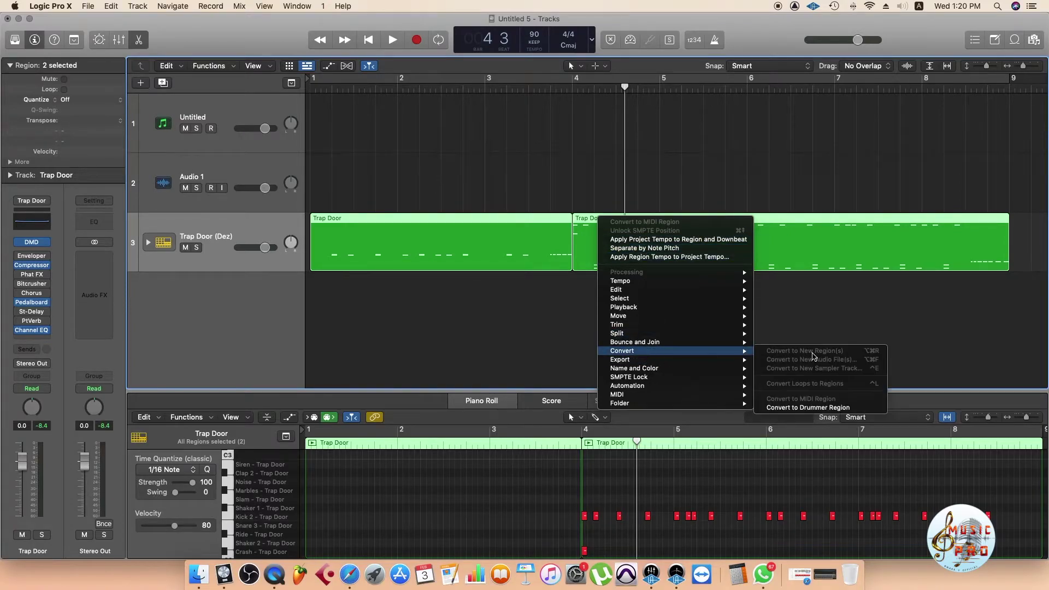
{"action": "left_click", "coordinate": [808, 408]}
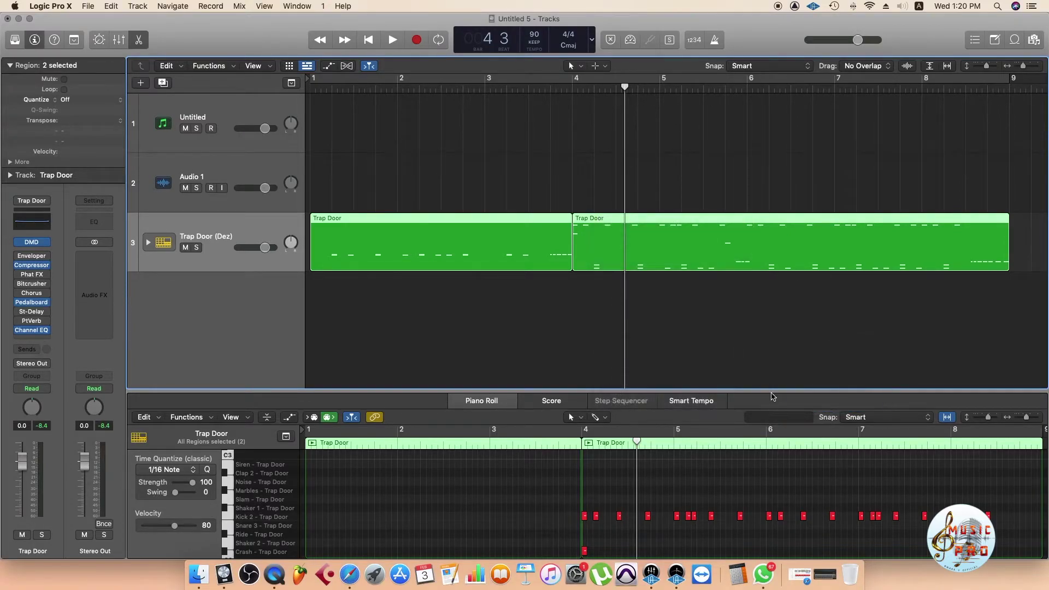
Select both restored drummer regions and convert them to MIDI regions again.
{"action": "left_click_drag", "start_coordinate": [593, 197], "coordinate": [539, 231]}
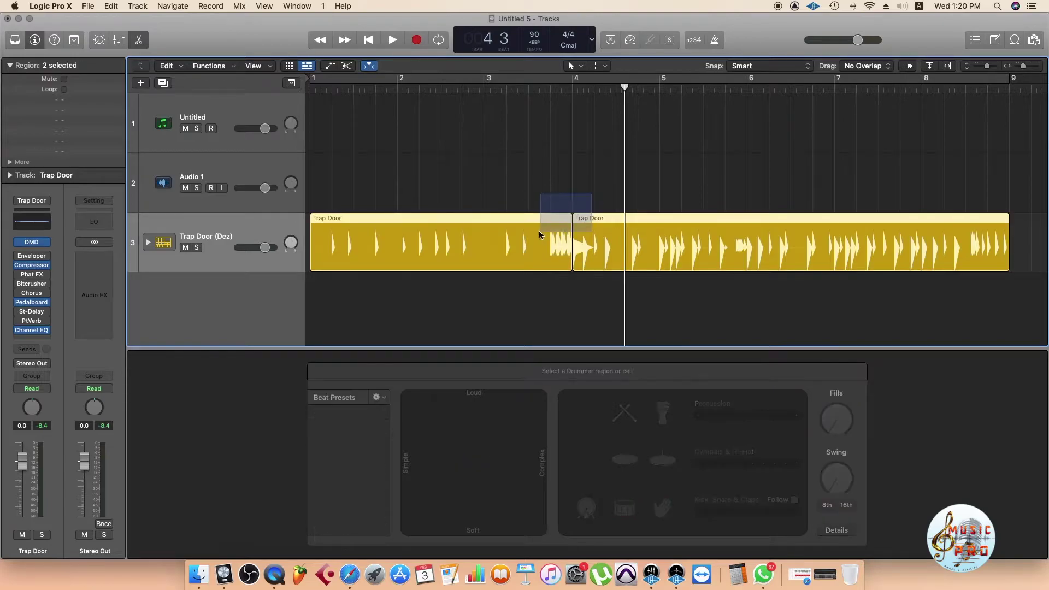
{"action": "right_click", "coordinate": [548, 217]}
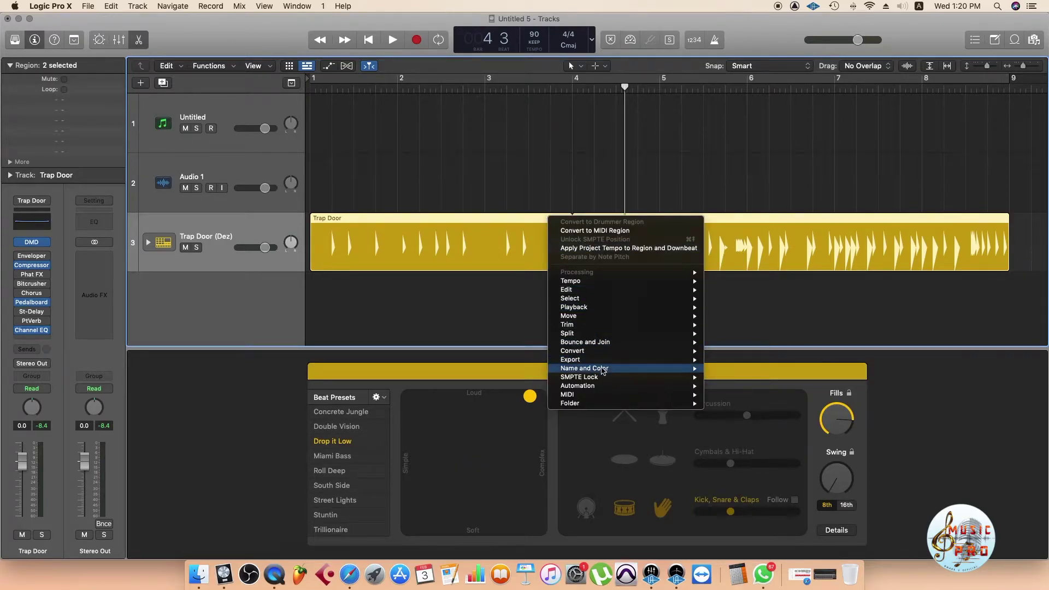
{"action": "left_click", "coordinate": [591, 232]}
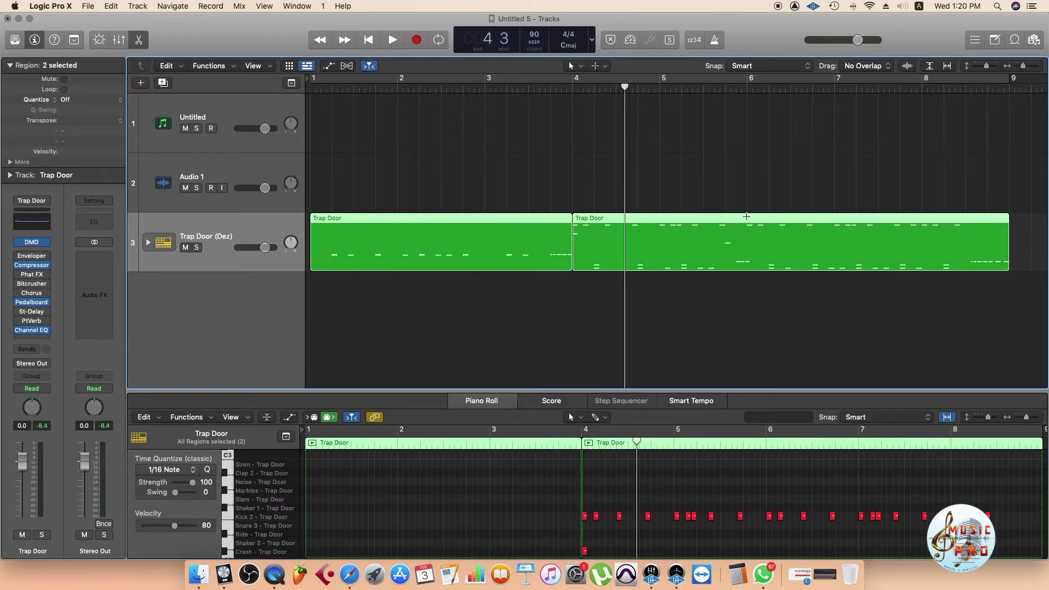
{"action": "left_click", "coordinate": [747, 218]}
{"action": "left_click", "coordinate": [552, 212]}
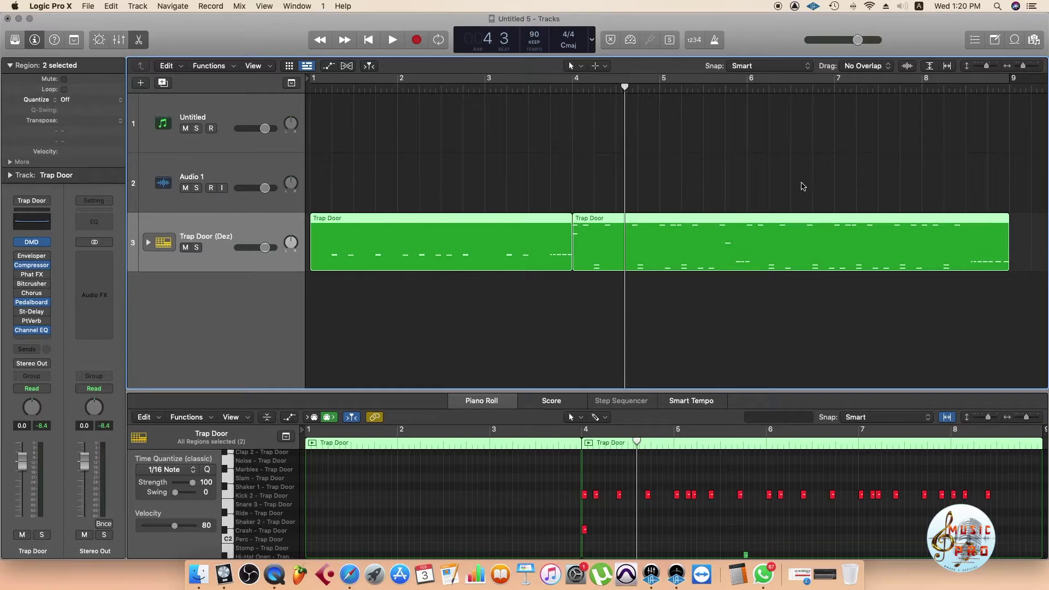
Clear the selection and reselect both Trap Door MIDI regions together to view their notes in the Piano Roll.
{"action": "left_click", "coordinate": [842, 184]}
{"action": "left_click_drag", "start_coordinate": [856, 183], "coordinate": [424, 248]}
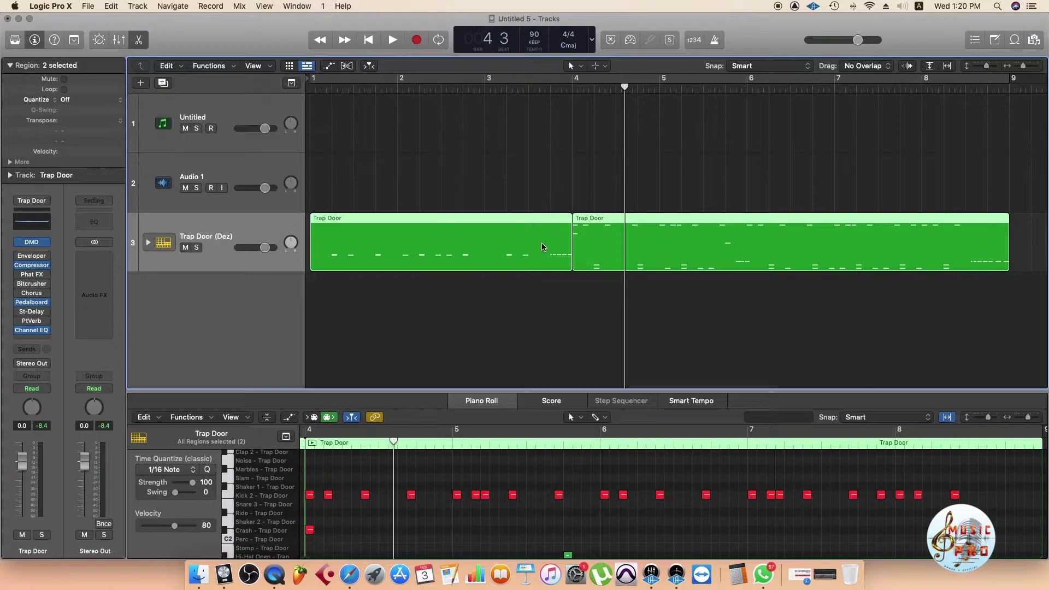
{"action": "left_click", "coordinate": [545, 186]}
{"action": "left_click_drag", "start_coordinate": [557, 185], "coordinate": [546, 249]}
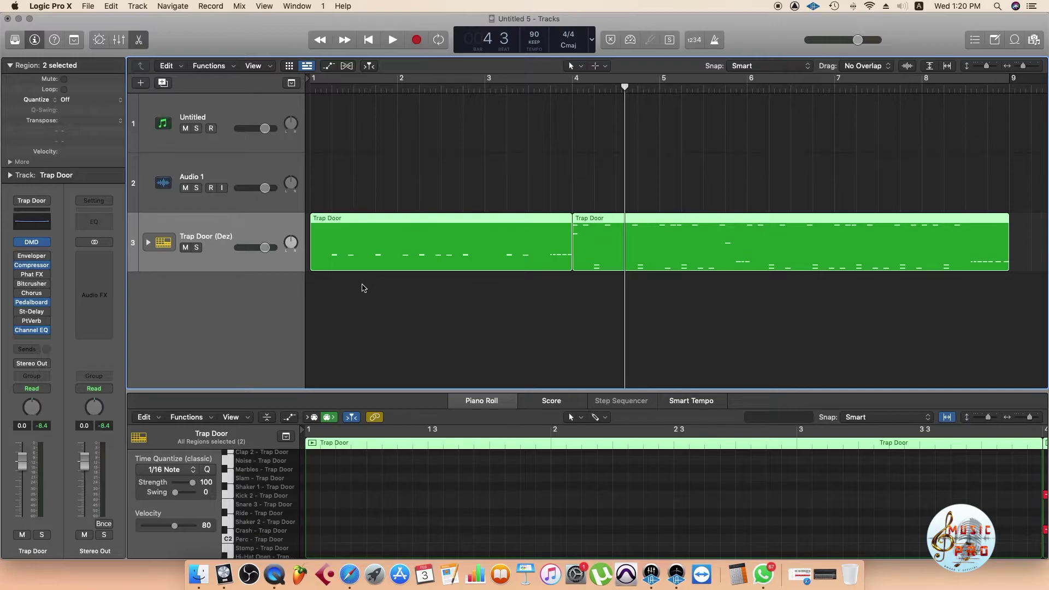
Open the first Trap Door region's notes in a separate Piano Roll window, widened and with taller note rows.
{"action": "left_click", "coordinate": [384, 300]}
{"action": "left_click", "coordinate": [408, 240]}
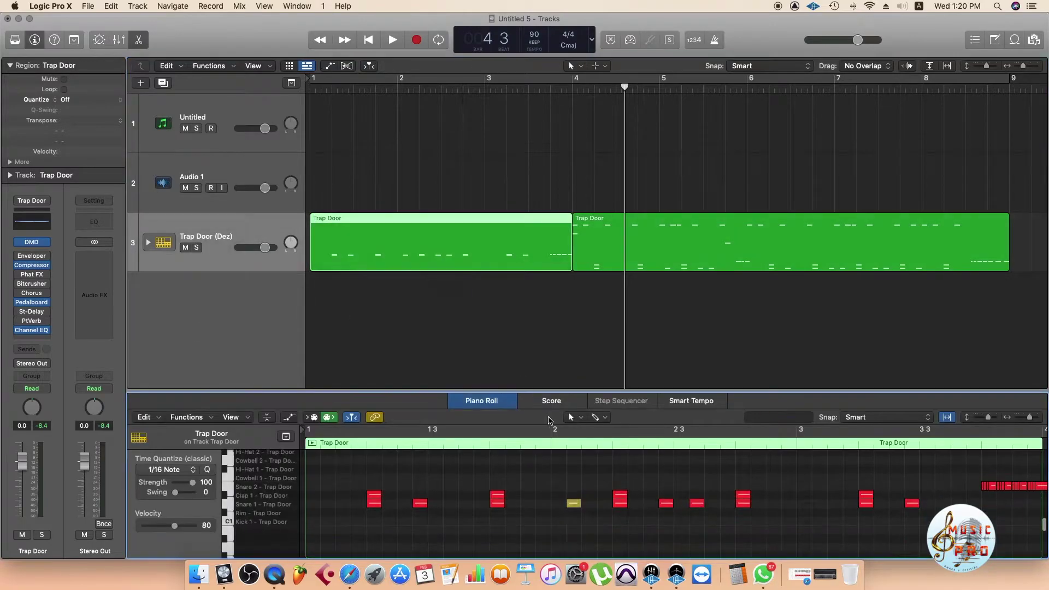
{"action": "left_click", "coordinate": [487, 254]}
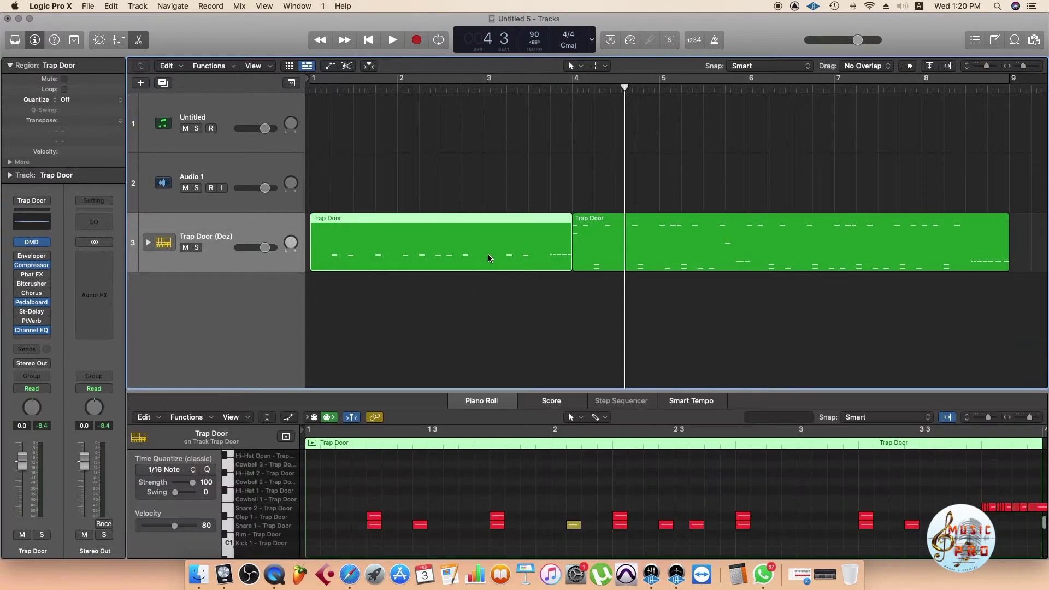
{"action": "key", "text": "super+4"}
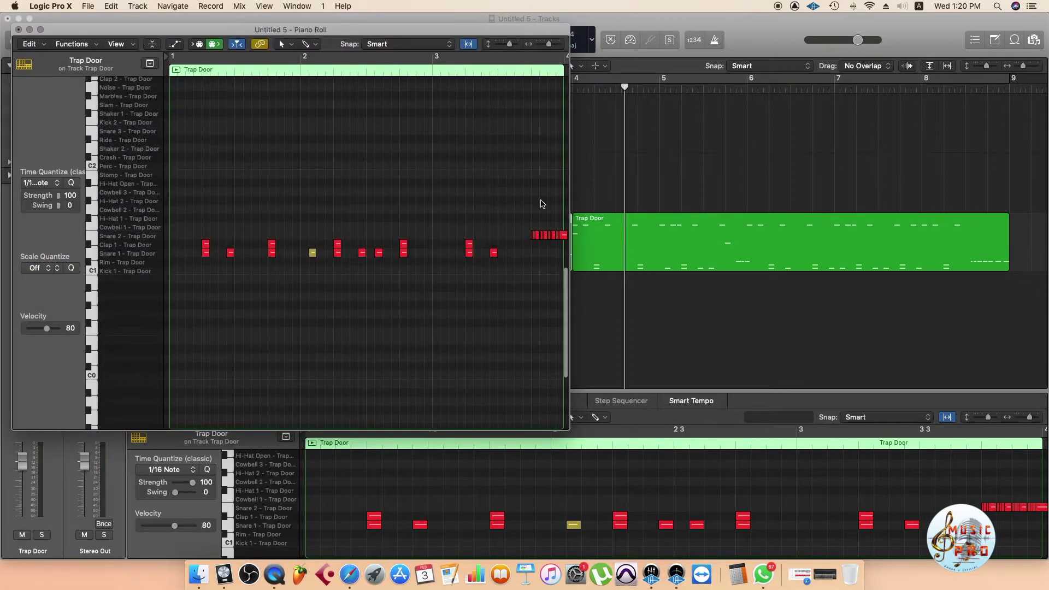
{"action": "left_click_drag", "start_coordinate": [570, 185], "coordinate": [947, 172]}
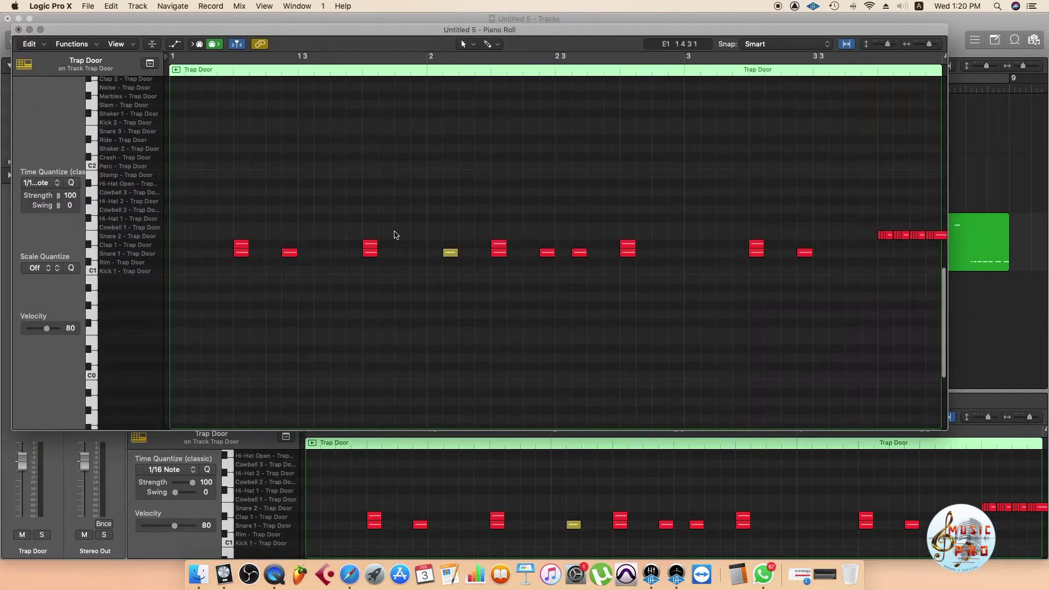
{"action": "key", "text": "super+Down"}
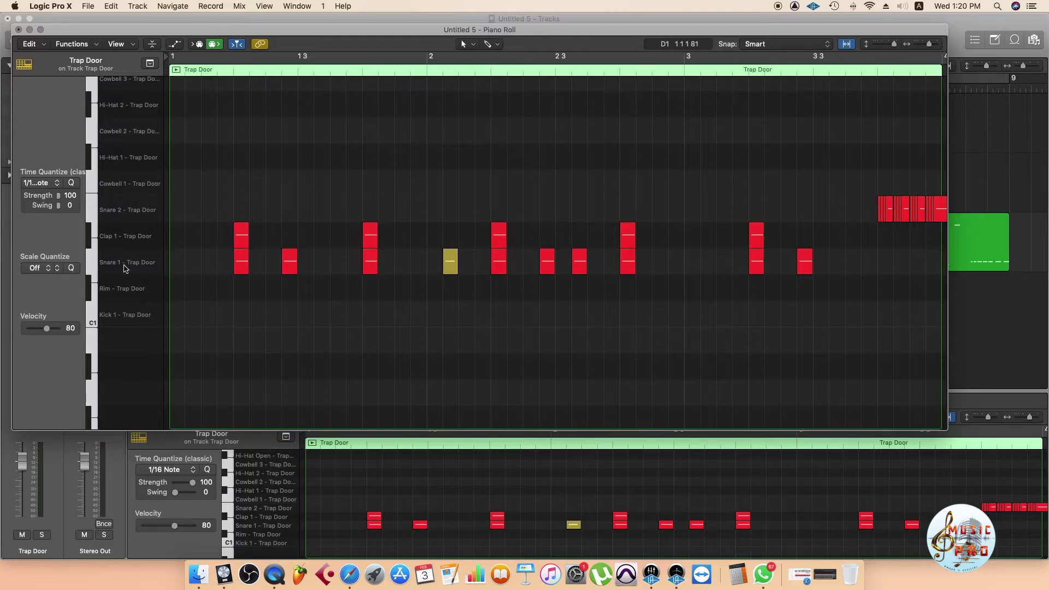
Audition the Snare 1 and Clap 1 notes, view the whole region's length, and close the separate Piano Roll window.
{"action": "left_click", "coordinate": [131, 267]}
{"action": "left_click", "coordinate": [134, 237]}
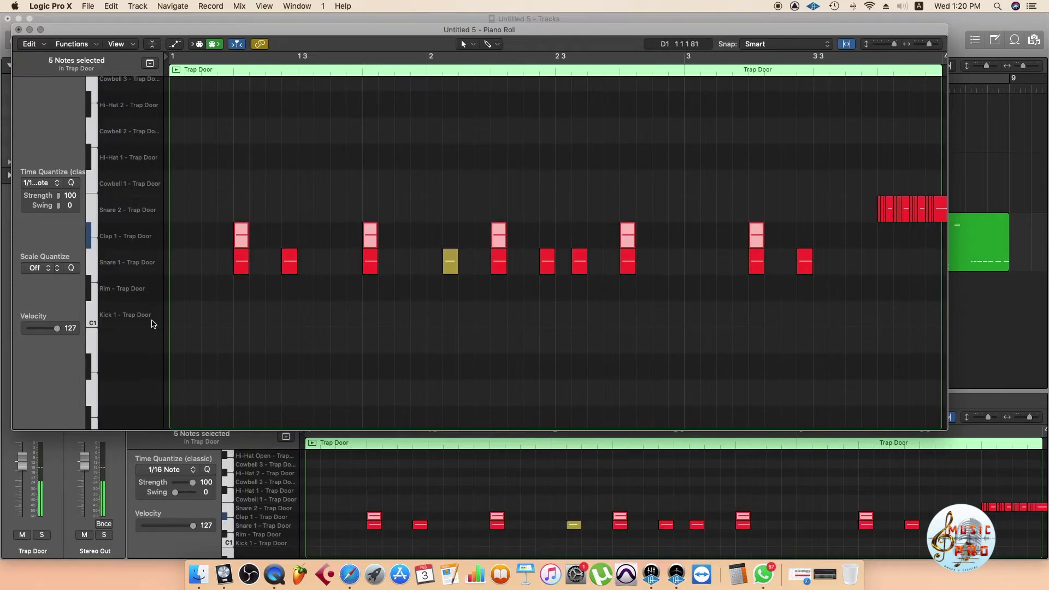
{"action": "left_click", "coordinate": [428, 340]}
{"action": "key", "text": "super+Left"}
{"action": "key", "text": "super+Left"}
{"action": "key", "text": "super+Left"}
{"action": "key", "text": "super+Left"}
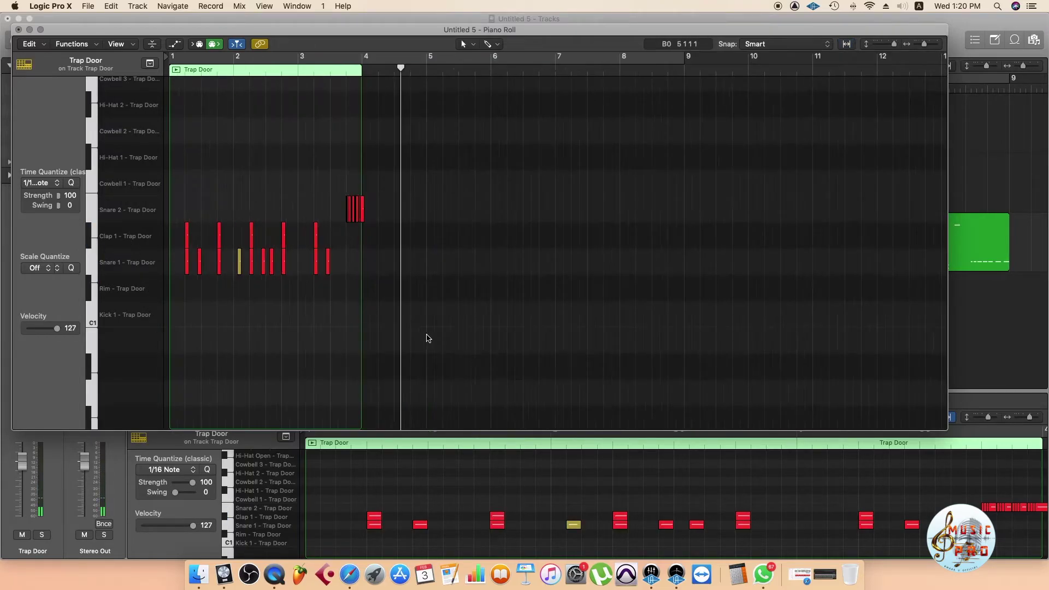
{"action": "left_click", "coordinate": [18, 29]}
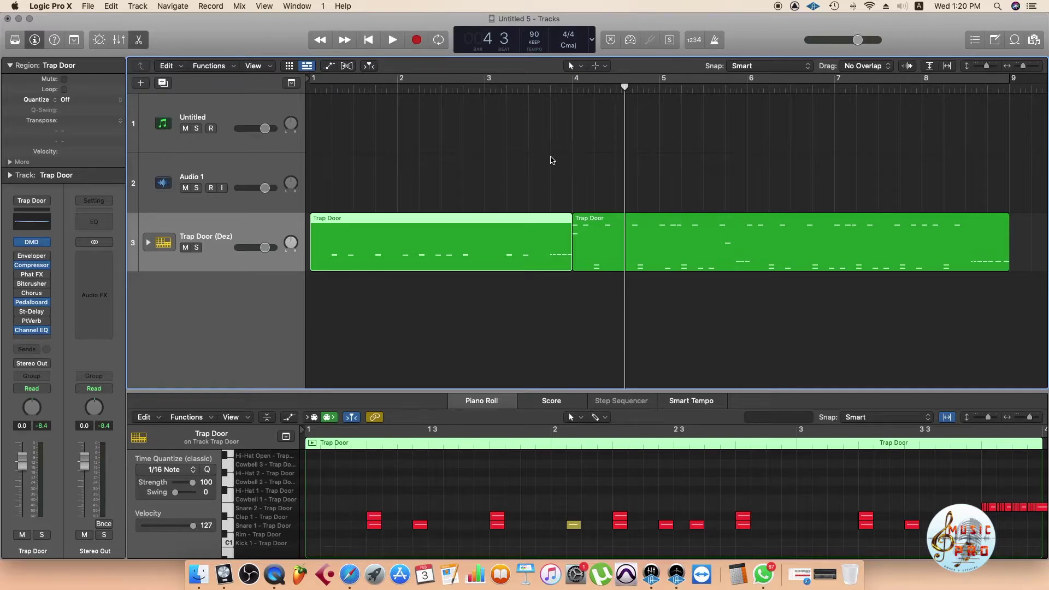
Select both Trap Door MIDI regions and separate them by note pitch.
{"action": "left_click", "coordinate": [553, 161]}
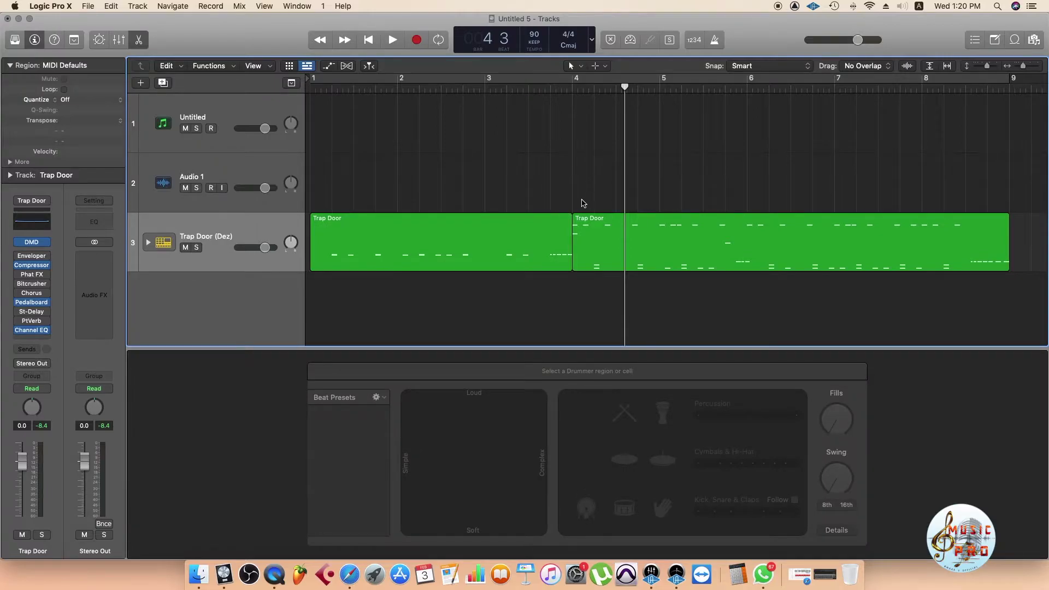
{"action": "left_click_drag", "start_coordinate": [597, 206], "coordinate": [517, 228]}
{"action": "right_click", "coordinate": [522, 217]}
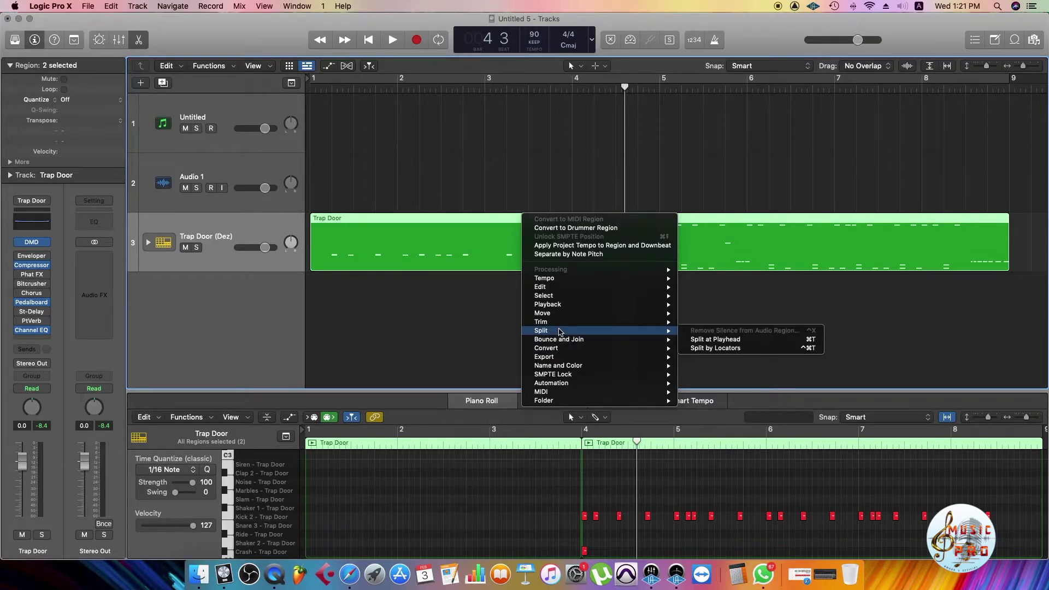
{"action": "mouse_move", "coordinate": [560, 280]}
{"action": "mouse_move", "coordinate": [559, 309]}
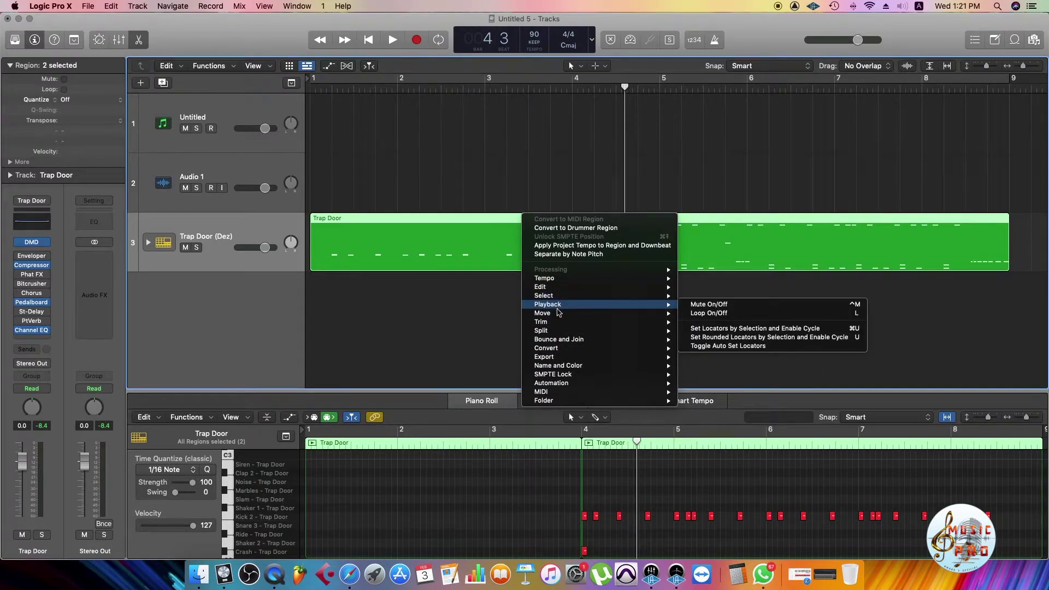
{"action": "mouse_move", "coordinate": [560, 393]}
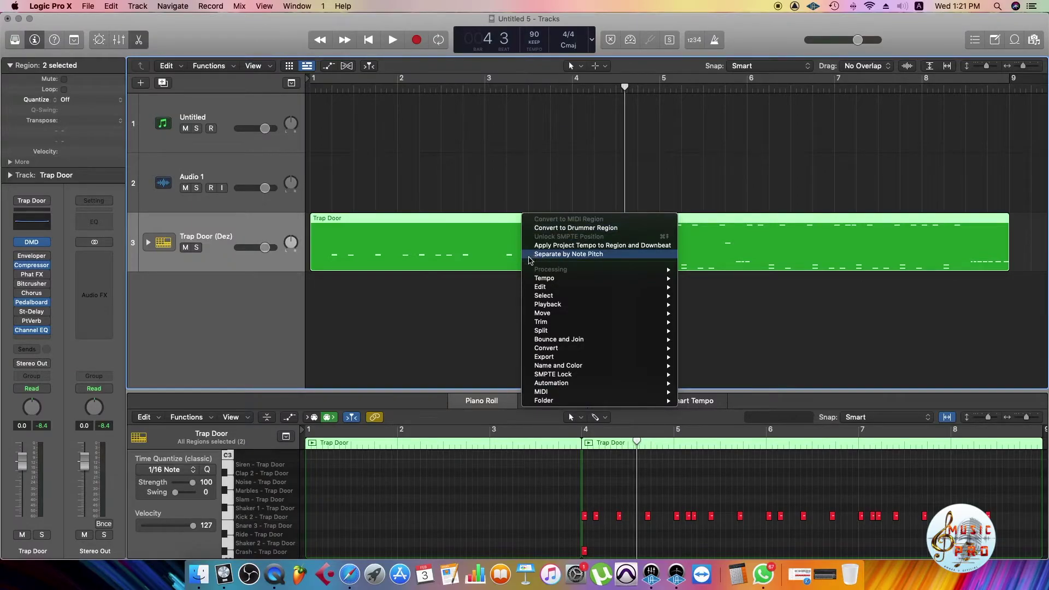
{"action": "left_click", "coordinate": [430, 295]}
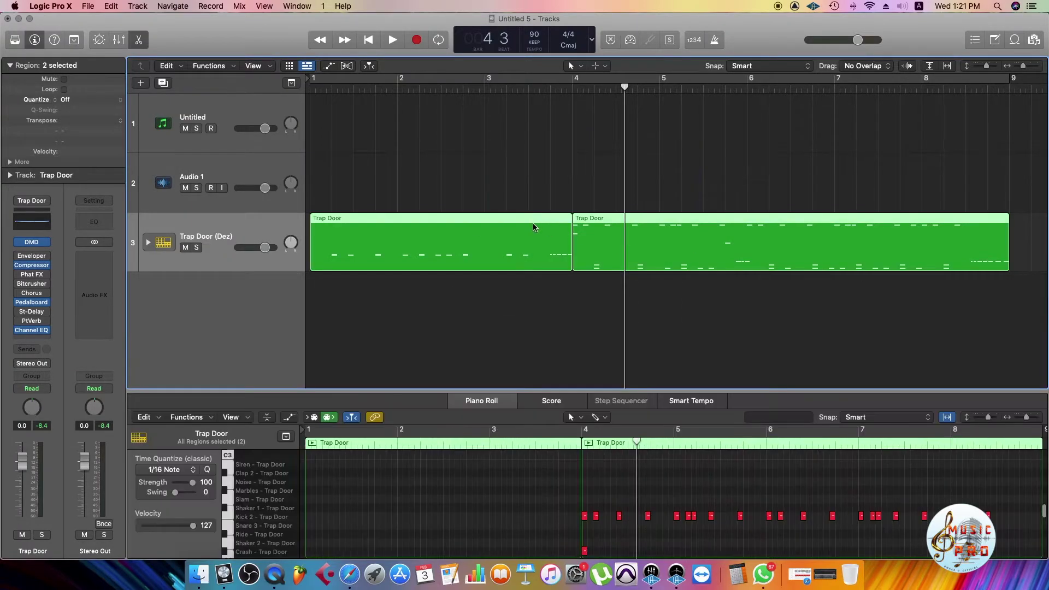
{"action": "right_click", "coordinate": [552, 220]}
{"action": "left_click", "coordinate": [592, 258]}
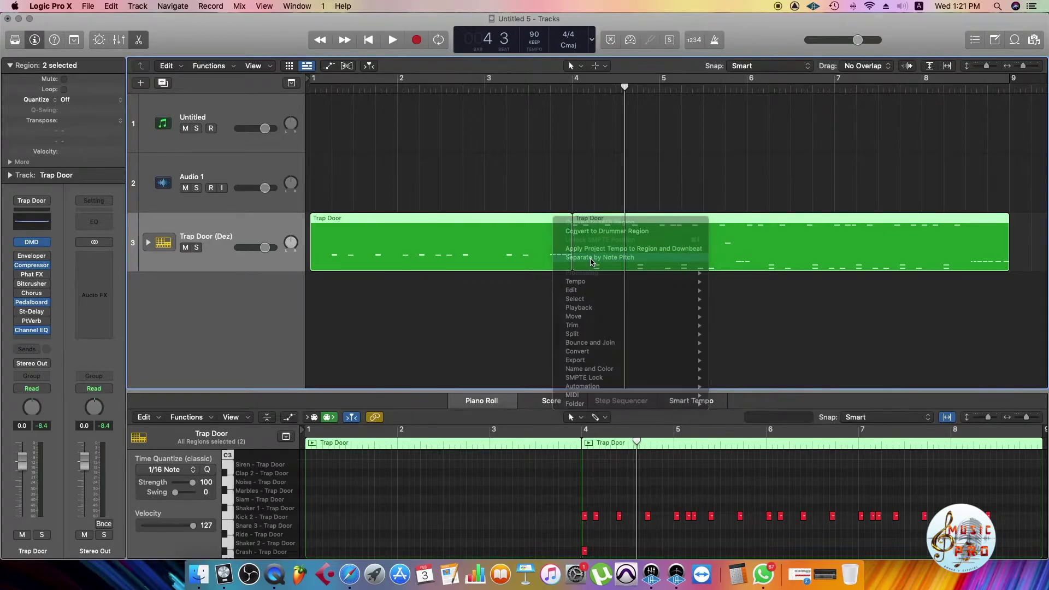
Expand the Trap Door stack and examine how the separated regions are distributed across its individual kit piece tracks.
{"action": "left_click", "coordinate": [148, 243]}
{"action": "scroll", "coordinate": [409, 242], "scroll_direction": "down", "scroll_amount": 8}
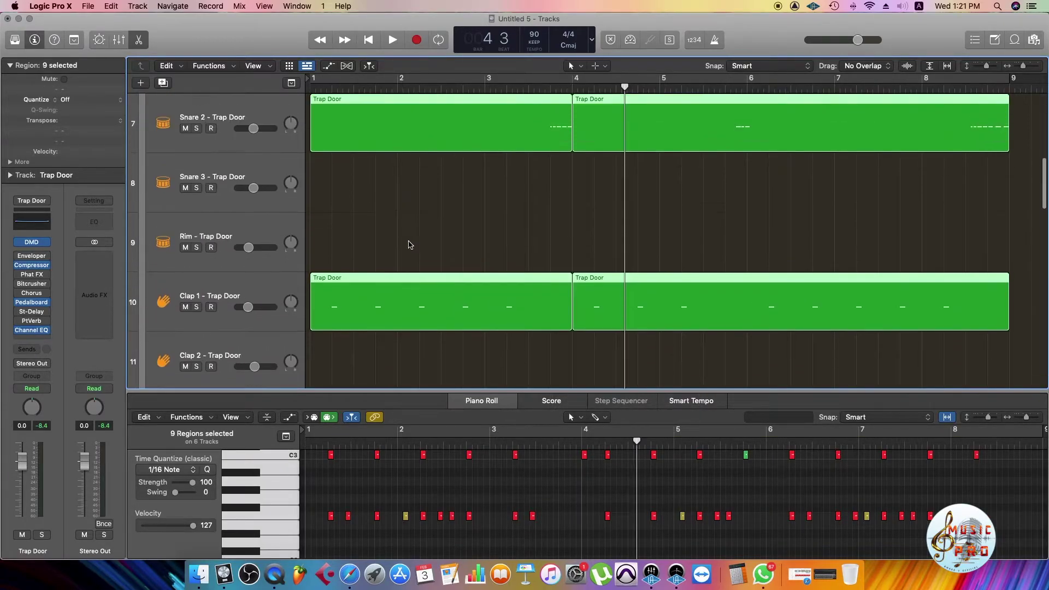
{"action": "key", "text": "super+Left"}
{"action": "key", "text": "super+Left"}
{"action": "key", "text": "super+Left"}
{"action": "key", "text": "super+Left"}
{"action": "key", "text": "super+Up"}
{"action": "key", "text": "super+Up"}
{"action": "key", "text": "super+Up"}
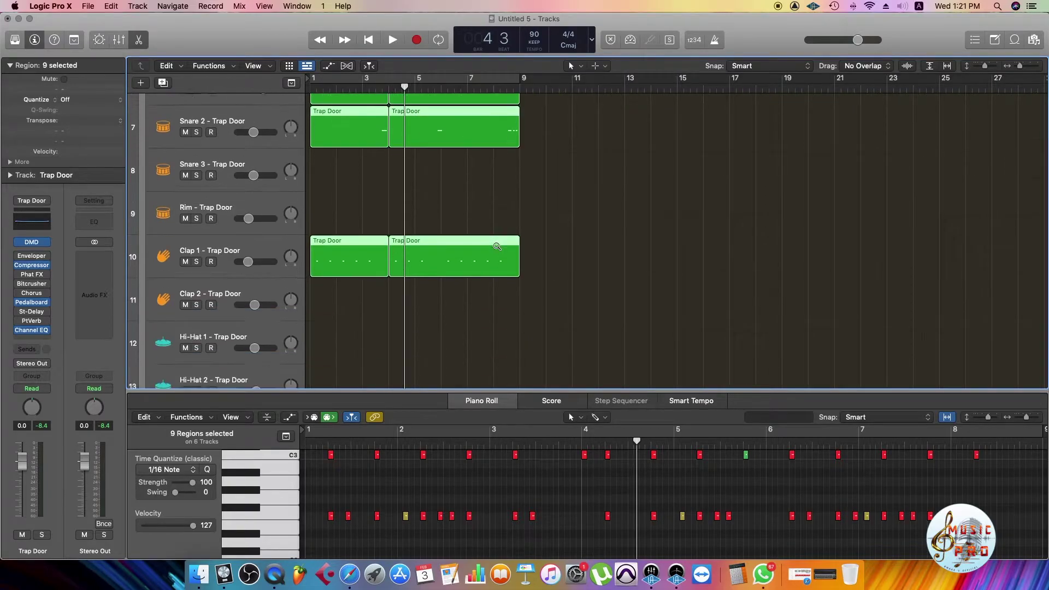
{"action": "scroll", "coordinate": [497, 249], "scroll_direction": "down", "scroll_amount": 5}
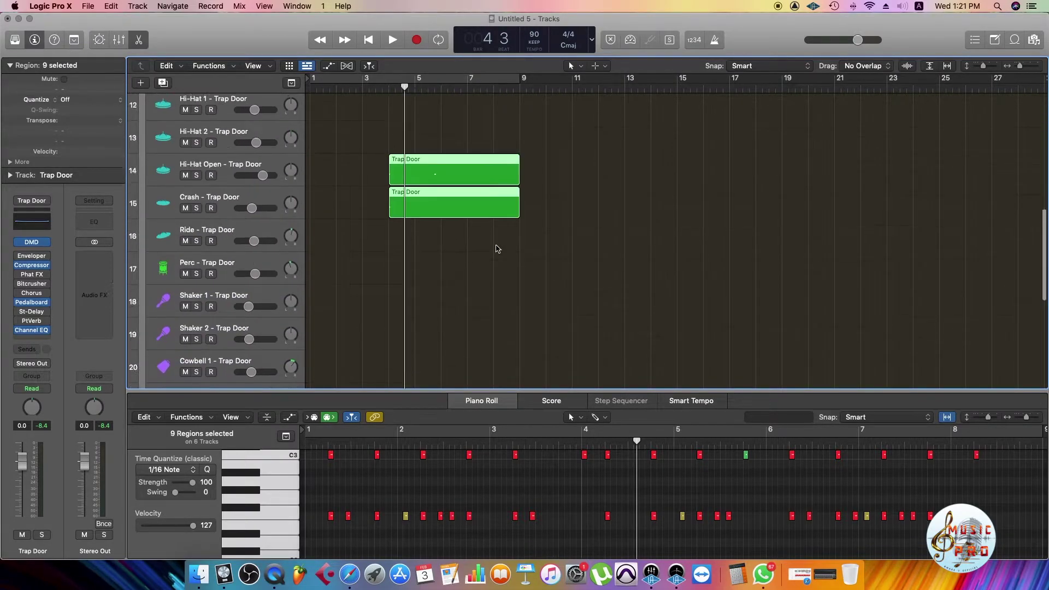
{"action": "scroll", "coordinate": [497, 249], "scroll_direction": "up", "scroll_amount": 10}
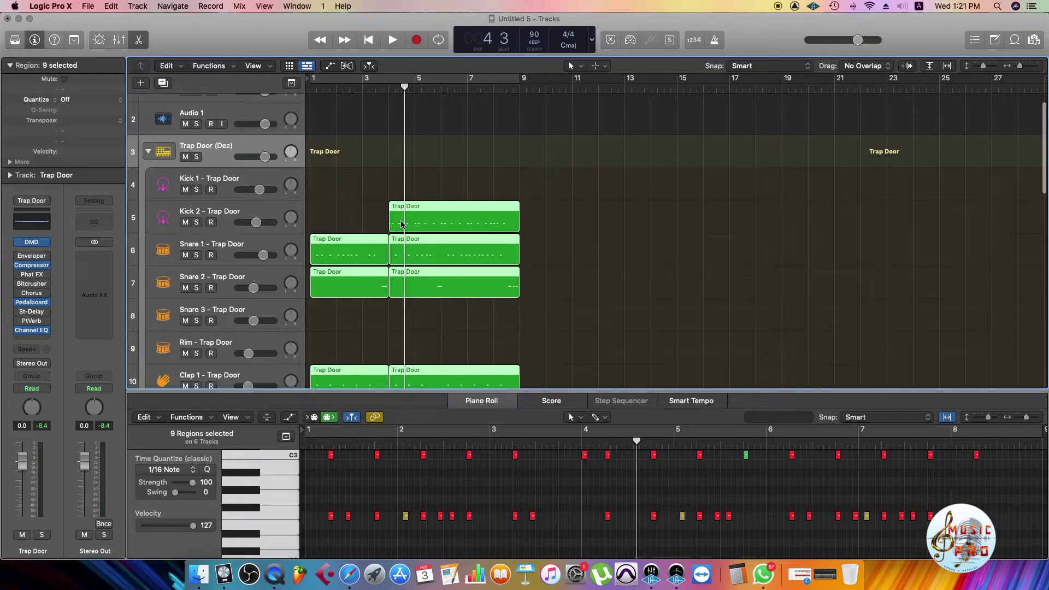
{"action": "key", "text": "super+Up"}
{"action": "key", "text": "super+Up"}
{"action": "key", "text": "super+Up"}
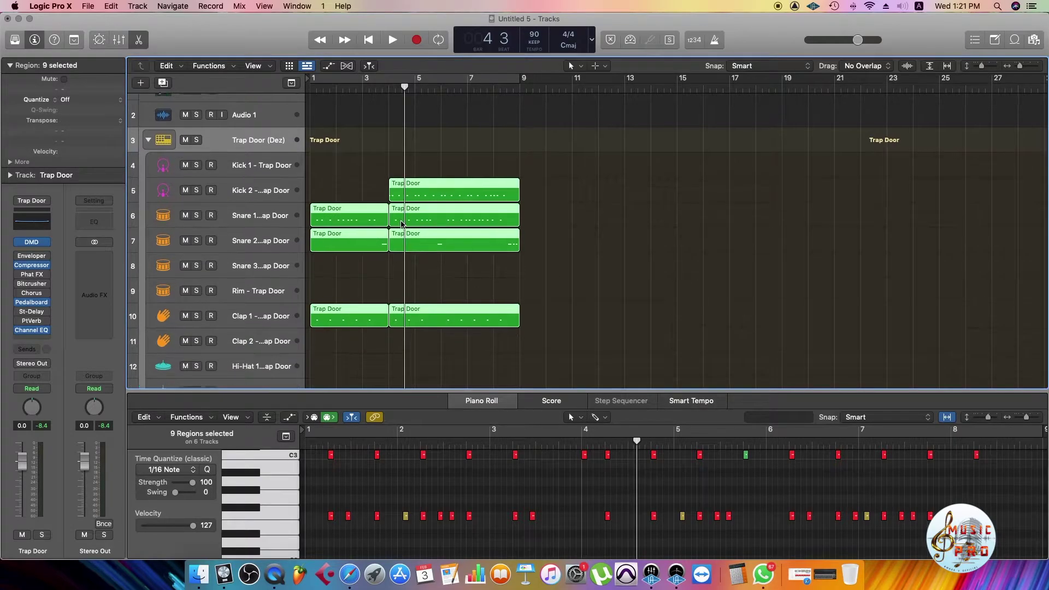
{"action": "key", "text": "super+Up"}
{"action": "key", "text": "super+Up"}
{"action": "key", "text": "super+Up"}
{"action": "key", "text": "super+Up"}
{"action": "key", "text": "super+Up"}
{"action": "key", "text": "super+Down"}
{"action": "key", "text": "super+Down"}
{"action": "key", "text": "super+Down"}
{"action": "key", "text": "super+Down"}
{"action": "key", "text": "super+Down"}
{"action": "key", "text": "super+Down"}
{"action": "scroll", "coordinate": [403, 223], "scroll_direction": "up", "scroll_amount": 3}
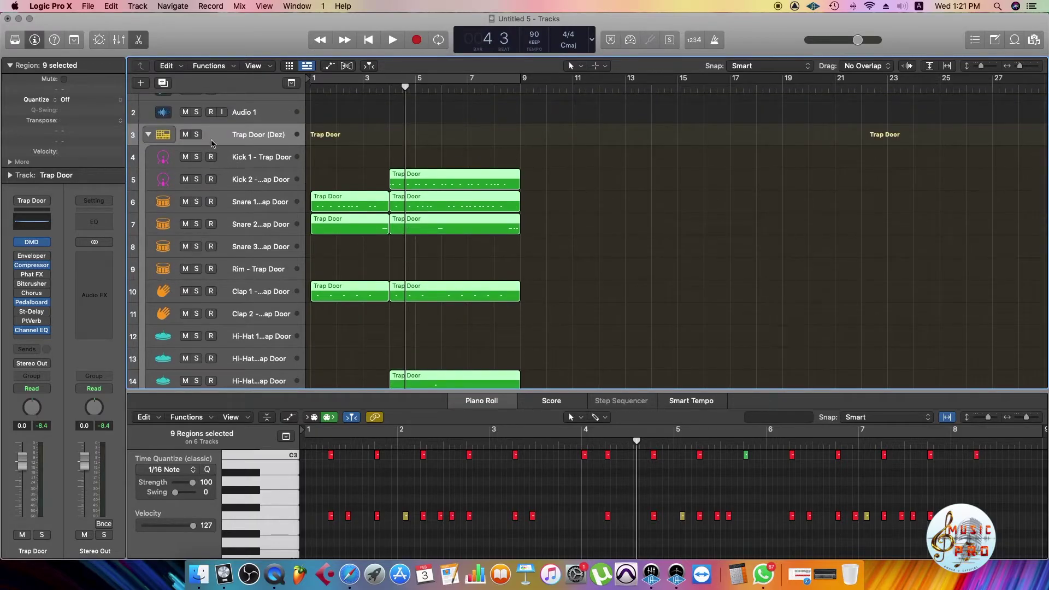
Undo the separation by note pitch and delete both Trap Door regions from the collapsed stack.
{"action": "left_click", "coordinate": [147, 135]}
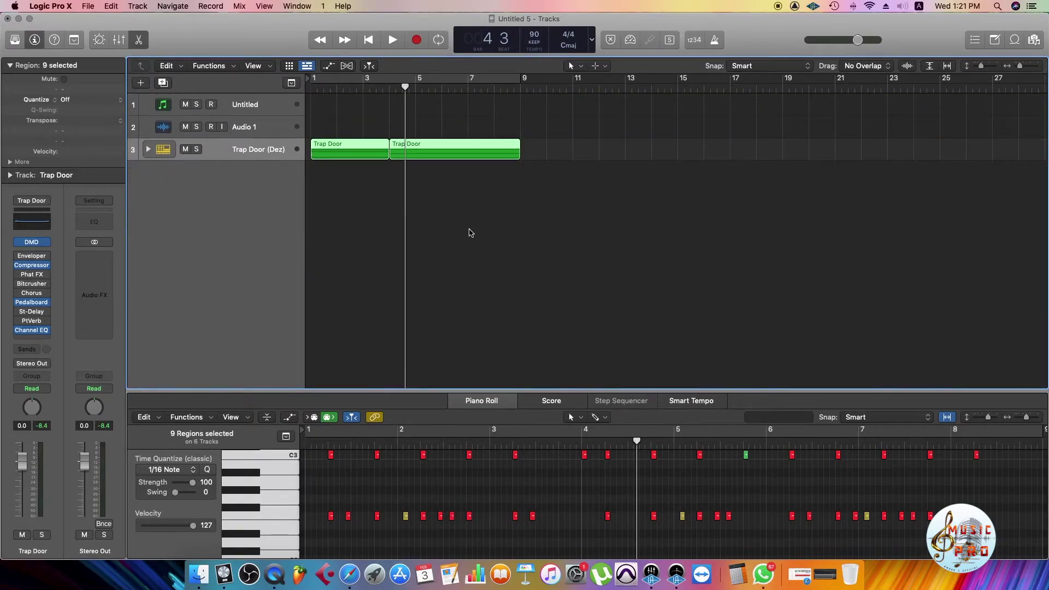
{"action": "key", "text": "super+z"}
{"action": "key", "text": "super+z"}
{"action": "key", "text": "super+z"}
{"action": "key", "text": "super+z"}
{"action": "left_click_drag", "start_coordinate": [460, 199], "coordinate": [306, 116]}
{"action": "key", "text": "Delete"}
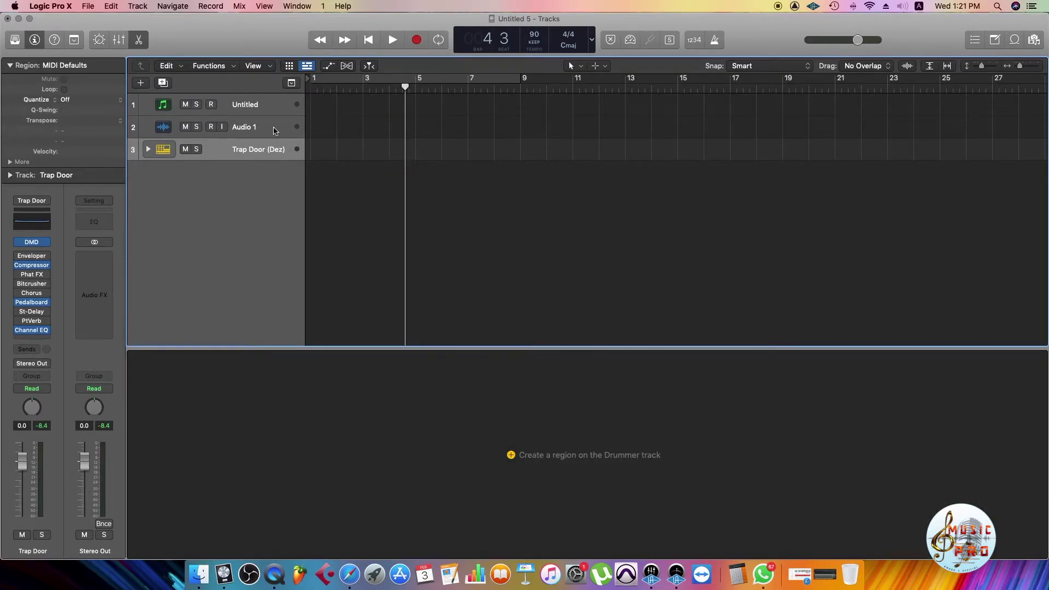
Open the Apple Loops browser with signature Any, and show the Big Fish Audio - Bollywood Elements pack followed by Bollywood Grooves Apple Loops.
{"action": "left_click", "coordinate": [1014, 39]}
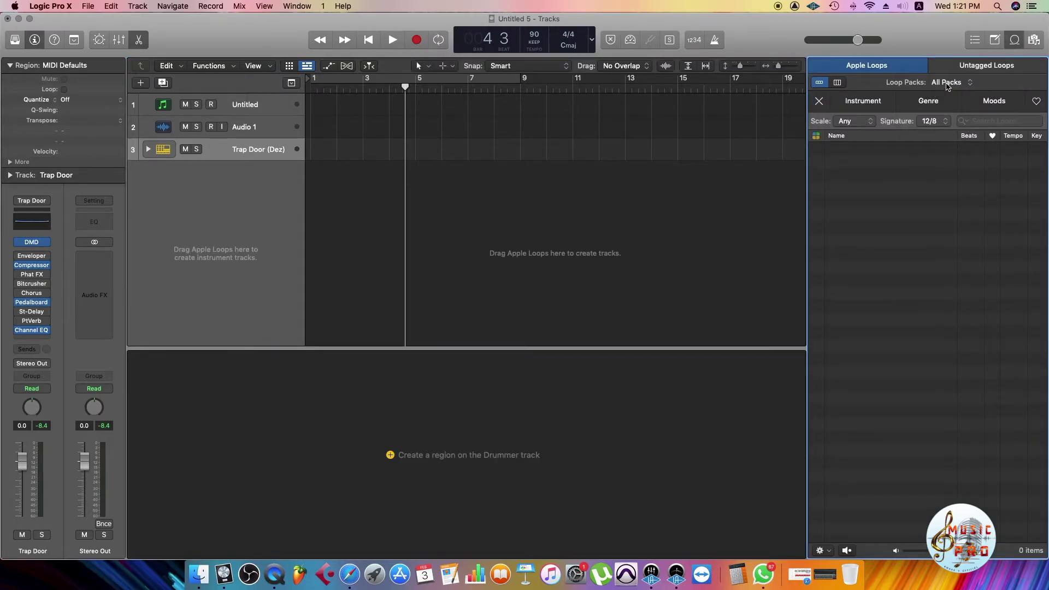
{"action": "left_click", "coordinate": [946, 84]}
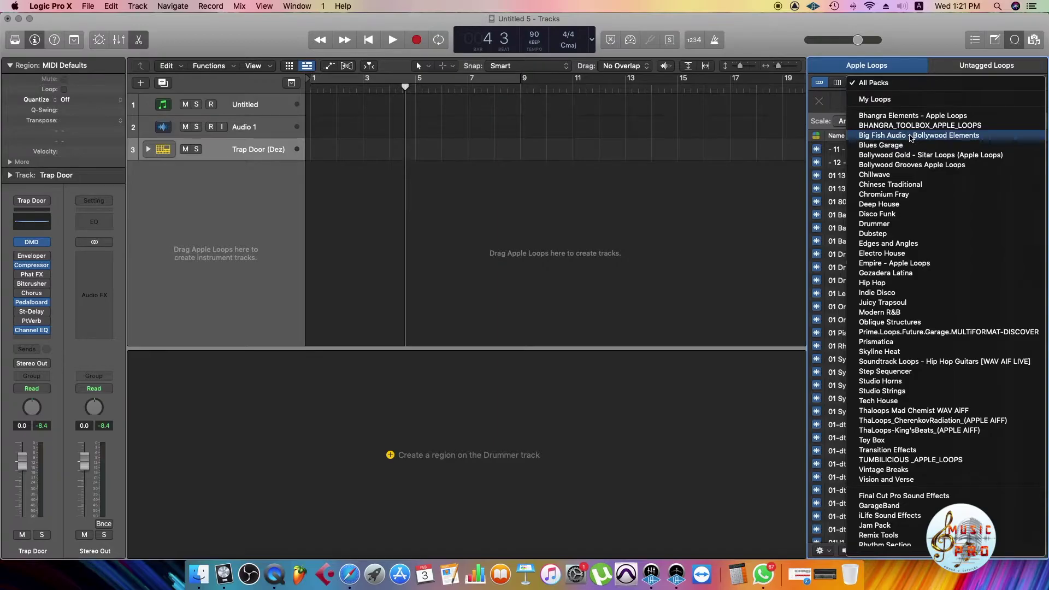
{"action": "left_click", "coordinate": [911, 136]}
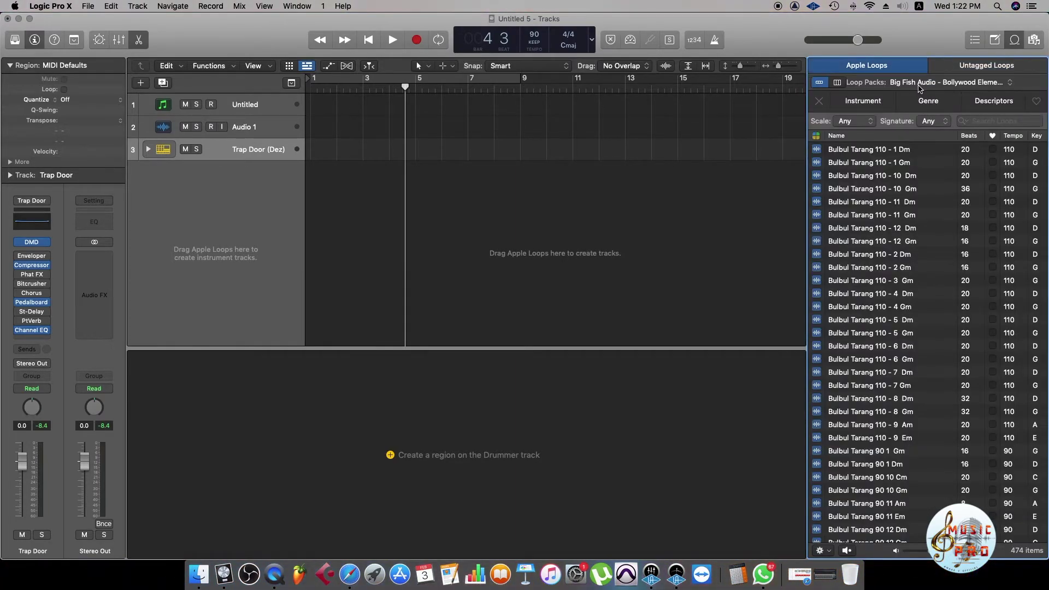
{"action": "left_click", "coordinate": [920, 87]}
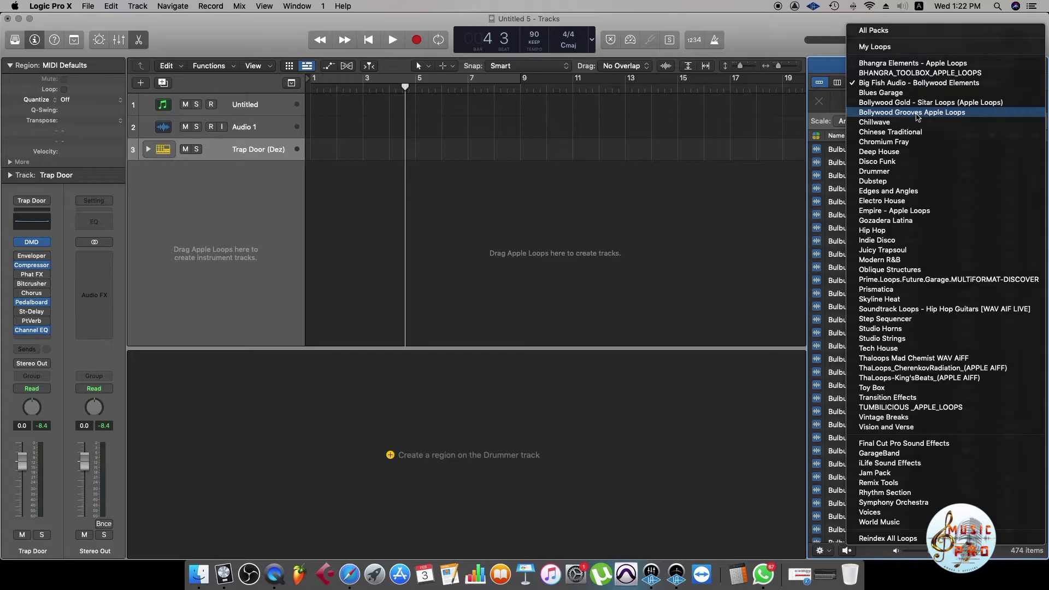
{"action": "left_click", "coordinate": [918, 113]}
Preview the loops DHOLAK-080-05, DHOLAK-080-04 and DHOLAK-080-02 in the Bollywood Grooves pack.
{"action": "scroll", "coordinate": [885, 229], "scroll_direction": "down", "scroll_amount": 10}
{"action": "scroll", "coordinate": [885, 229], "scroll_direction": "down", "scroll_amount": 10}
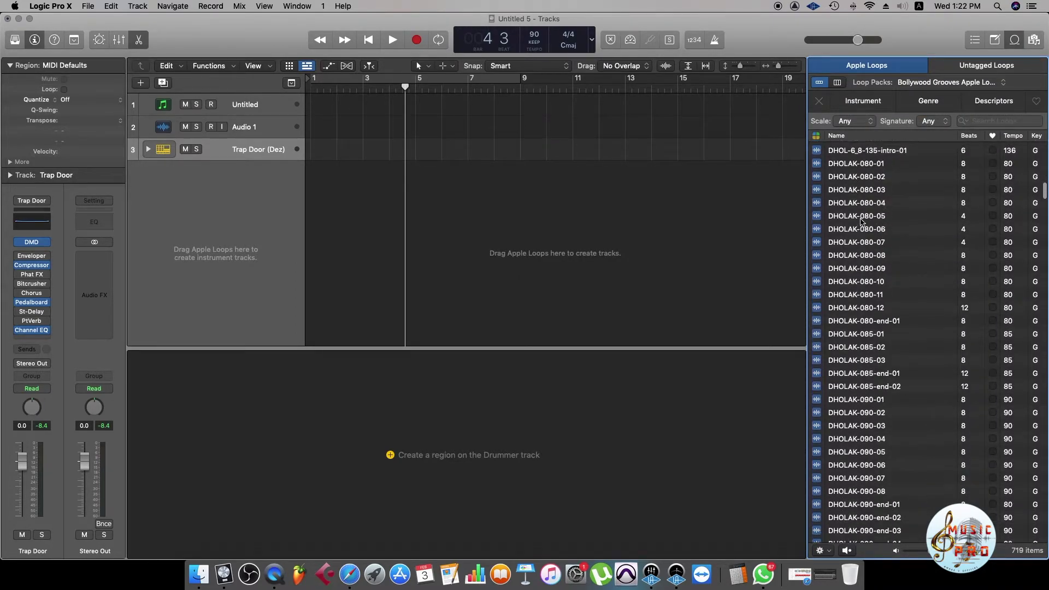
{"action": "left_click", "coordinate": [858, 215]}
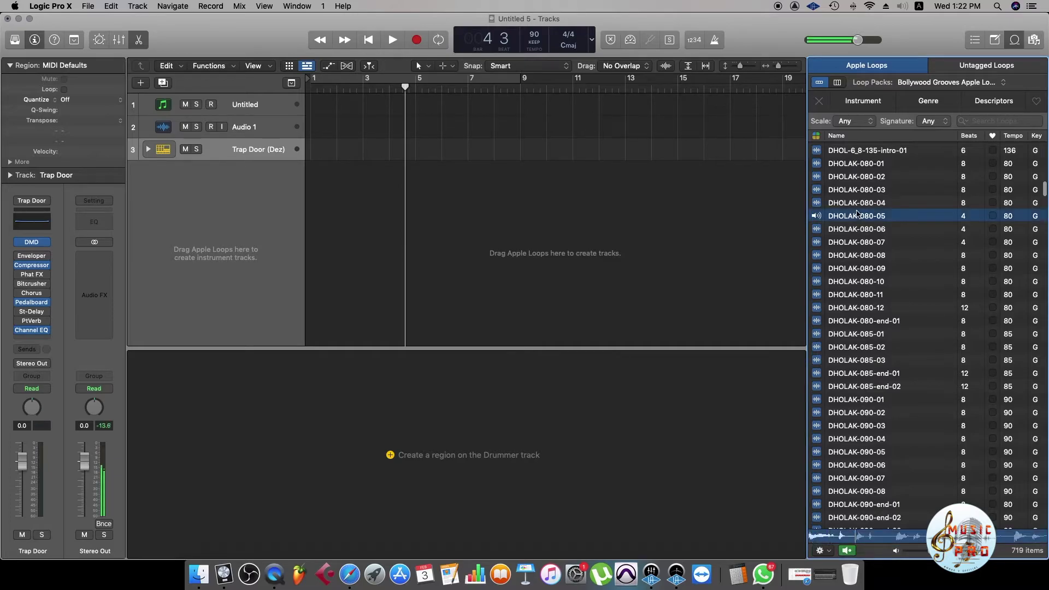
{"action": "left_click", "coordinate": [856, 205]}
{"action": "left_click", "coordinate": [855, 180]}
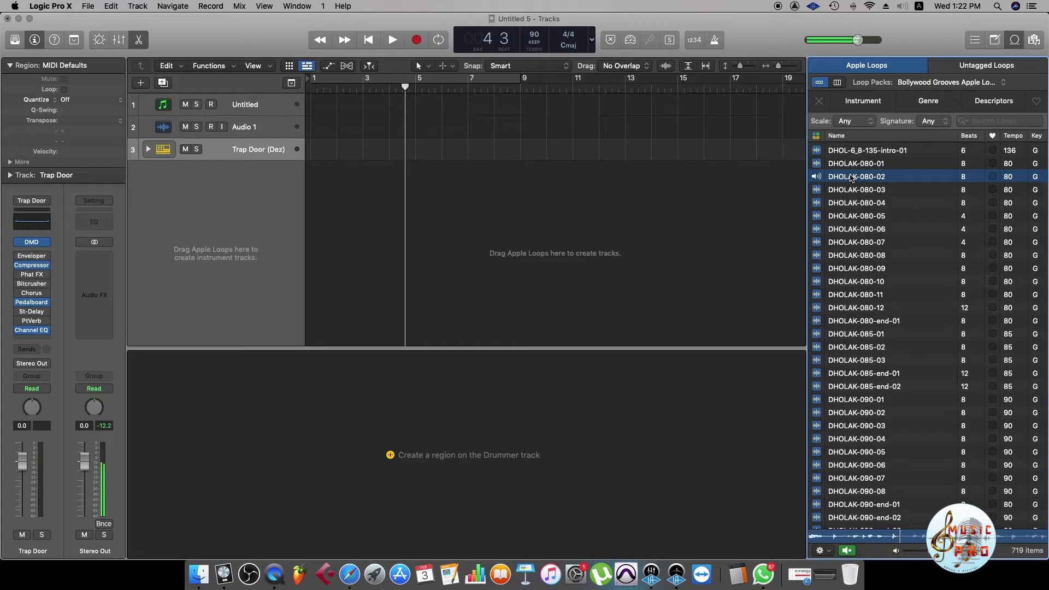
Add the DHOLAK-080-02 loop at bar 1 on a new track with its 80 BPM tempo, and play it.
{"action": "left_click_drag", "start_coordinate": [852, 177], "coordinate": [321, 129]}
{"action": "left_click", "coordinate": [312, 89]}
{"action": "key", "text": "space"}
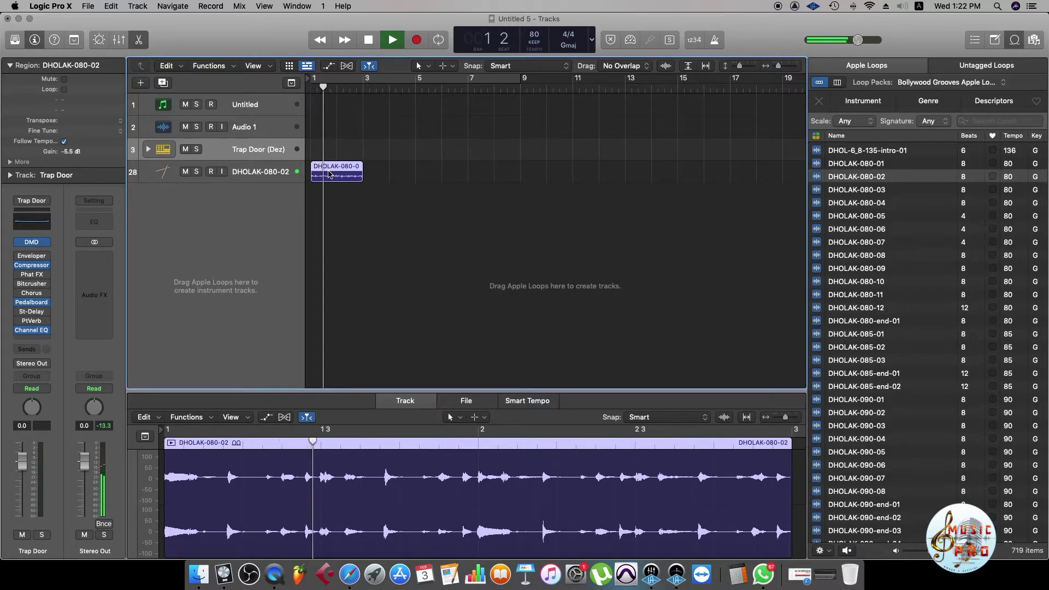
Copy the DHOLAK-080-02 region end to end until four regions fill the track up to bar 9, and stop playback.
{"action": "left_click_drag", "start_coordinate": [330, 175], "coordinate": [443, 178]}
{"action": "left_click", "coordinate": [522, 200]}
{"action": "key", "text": "space"}
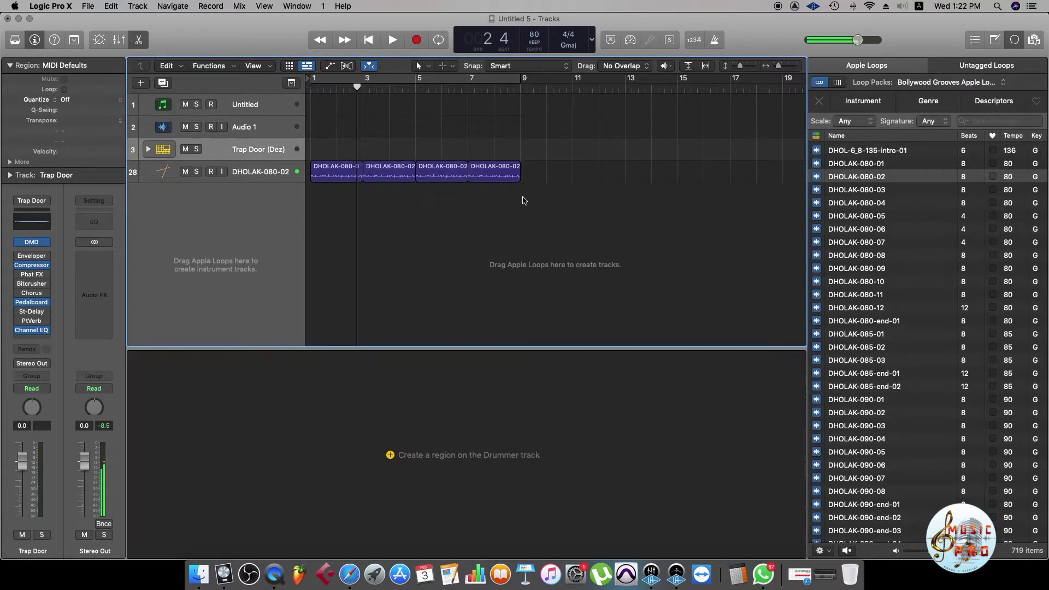
Return the playhead to bar 1 and select all four DHOLAK-080-02 regions.
{"action": "left_click_drag", "start_coordinate": [523, 200], "coordinate": [247, 164]}
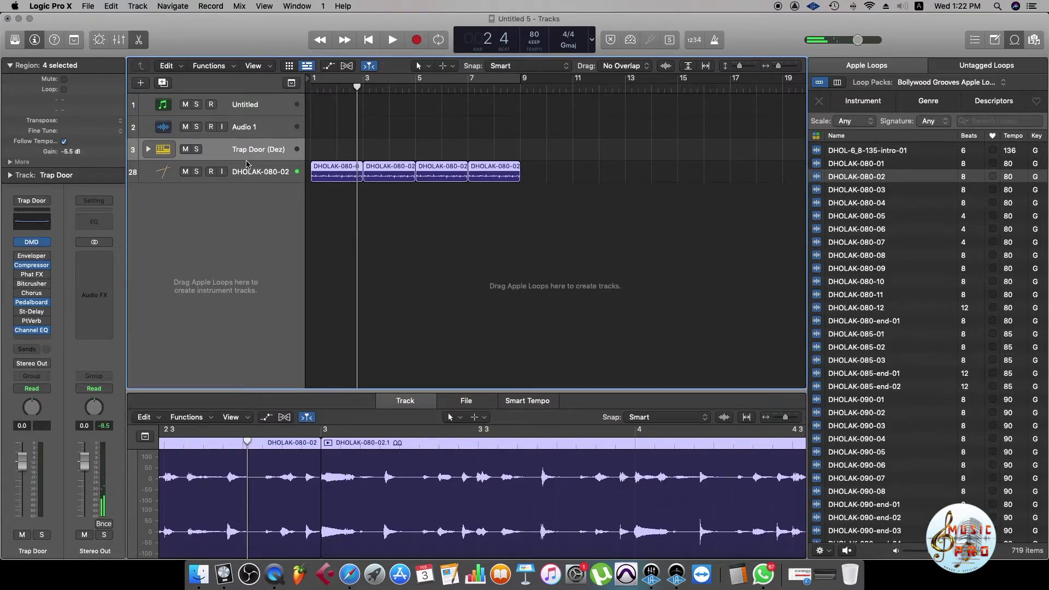
{"action": "left_click", "coordinate": [279, 158]}
{"action": "key", "text": "Return"}
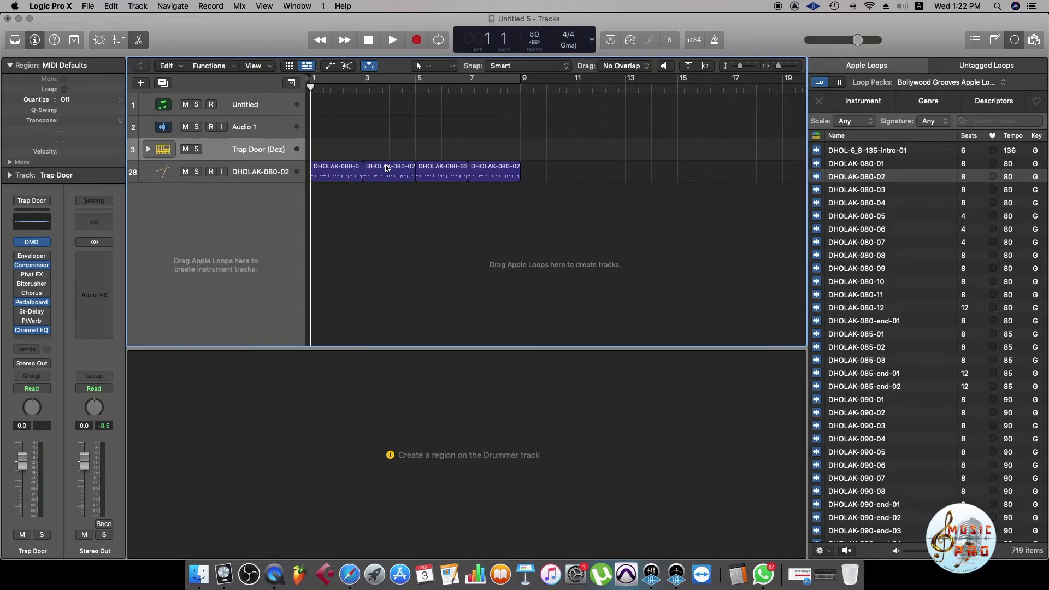
{"action": "key", "text": "super+Down"}
{"action": "key", "text": "super+Down"}
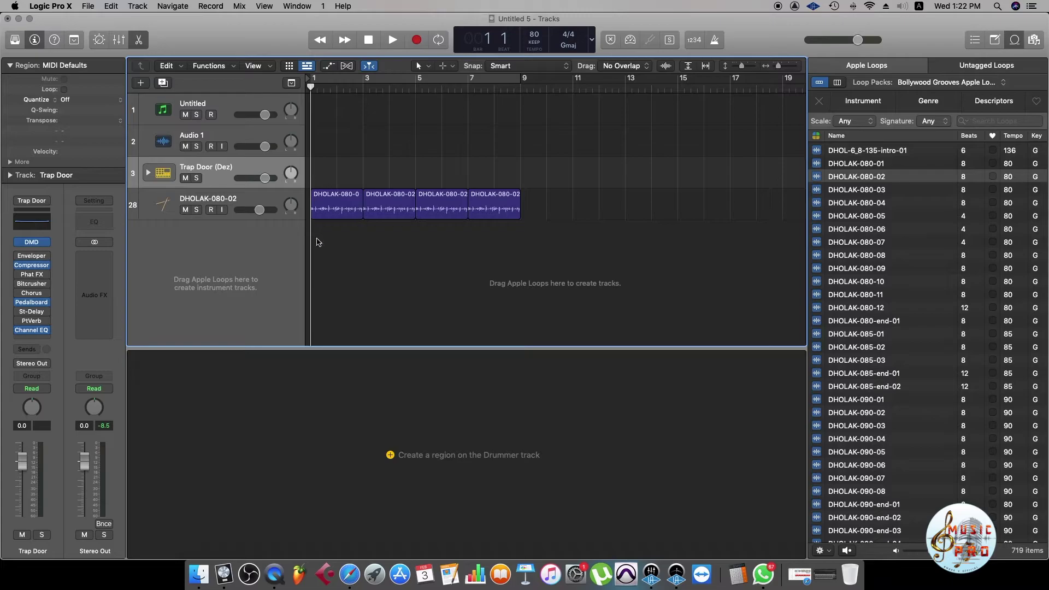
{"action": "left_click_drag", "start_coordinate": [508, 255], "coordinate": [303, 202]}
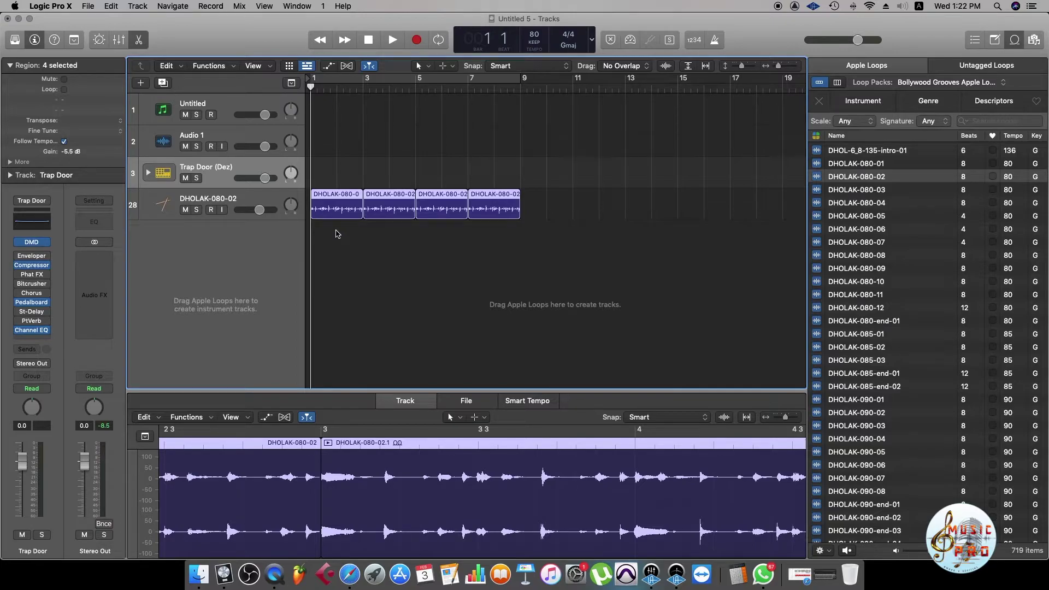
Set the cycle range to the four selected dholak regions, bars 1 to 9, and briefly play the cycle.
{"action": "key", "text": "super+u"}
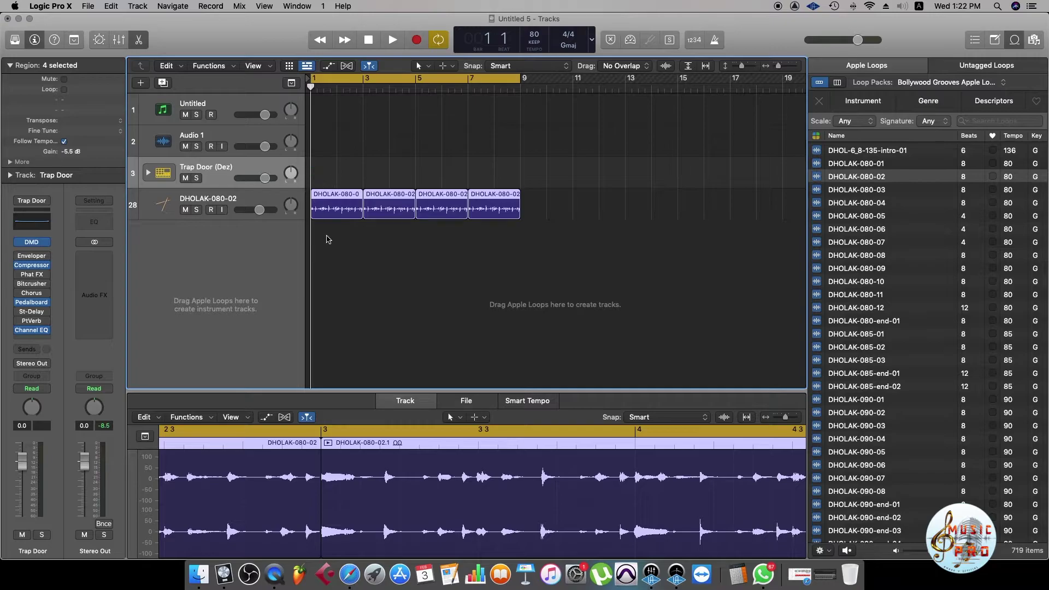
{"action": "left_click", "coordinate": [344, 258]}
{"action": "key", "text": "space"}
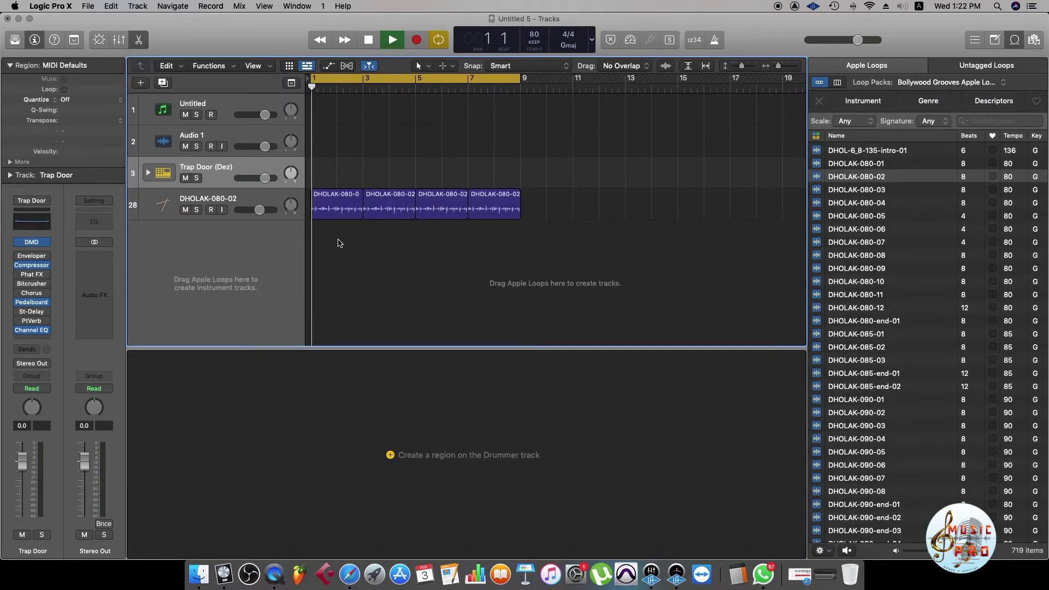
{"action": "key", "text": "space"}
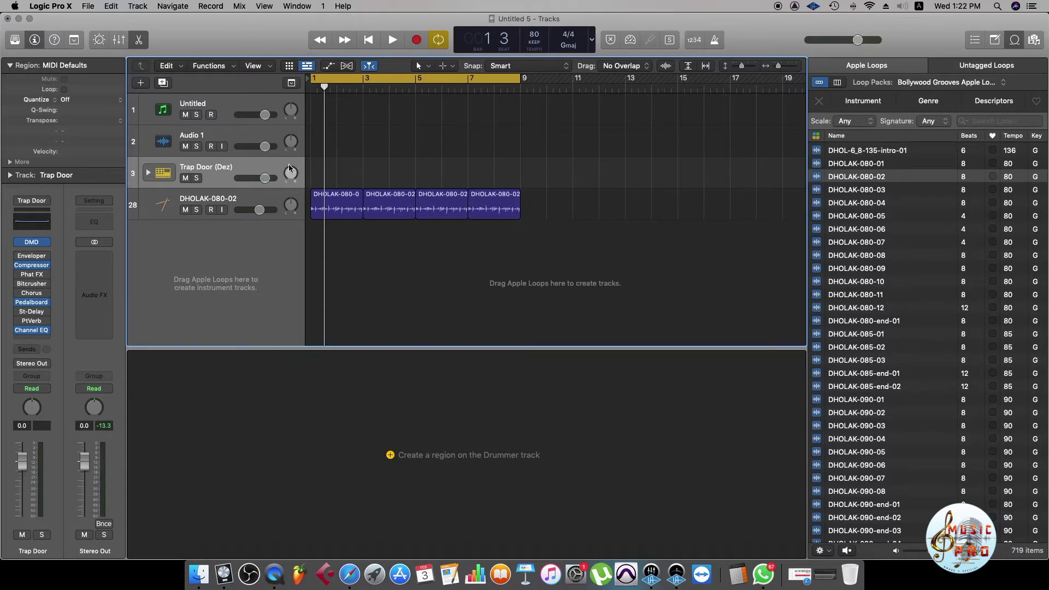
Create a drummer region on the Trap Door track and lower that track's volume to -11.6 dB.
{"action": "mouse_move", "coordinate": [307, 170]}
{"action": "left_click", "coordinate": [315, 173]}
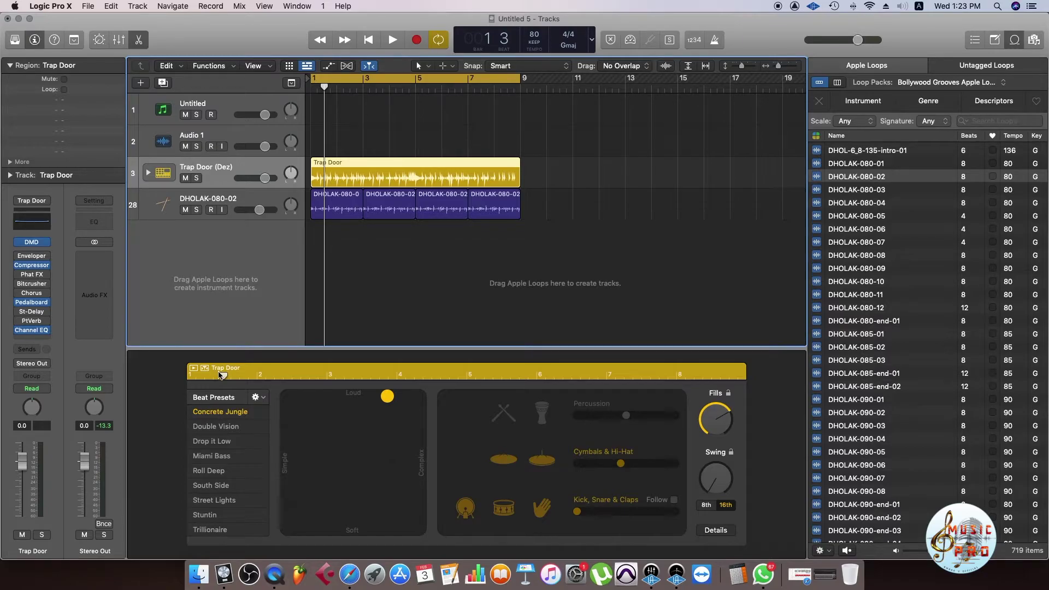
{"action": "left_click_drag", "start_coordinate": [261, 179], "coordinate": [250, 179]}
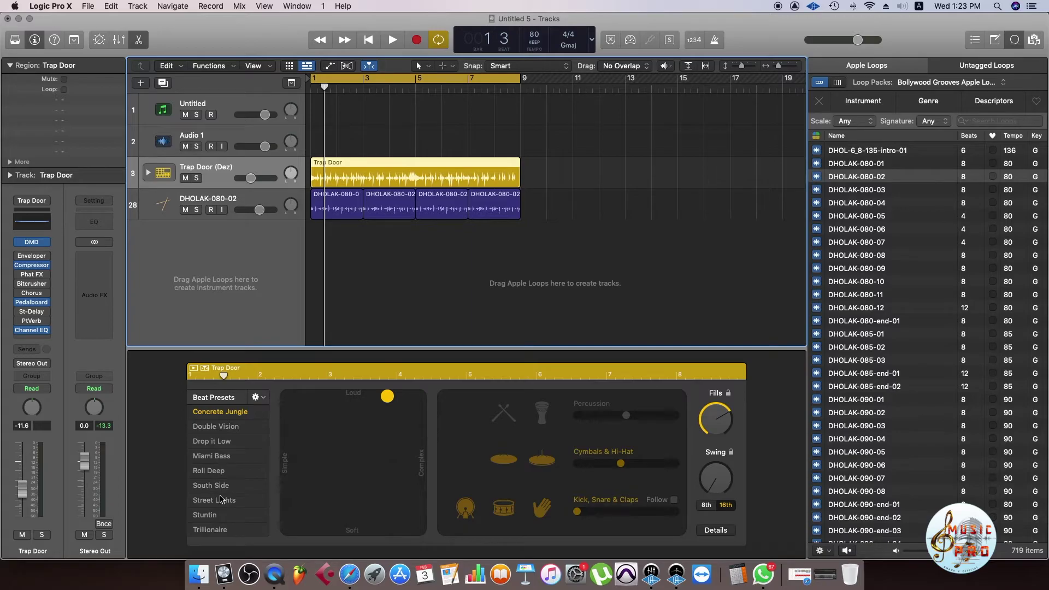
Apply the Drop it Low beat preset to the drummer region and play it together with the dholak loops.
{"action": "left_click", "coordinate": [220, 442]}
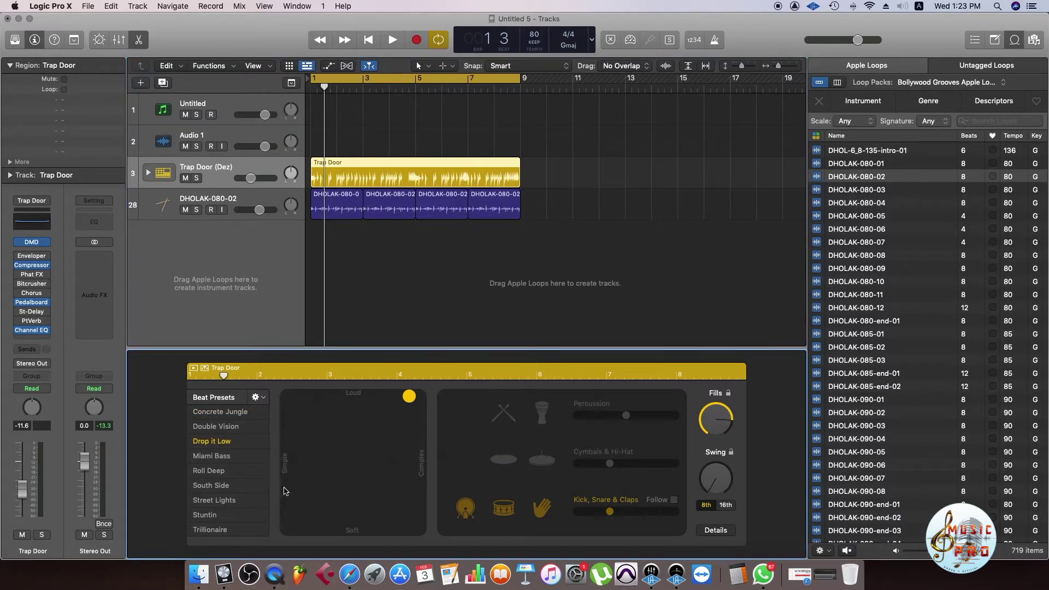
{"action": "key", "text": "space"}
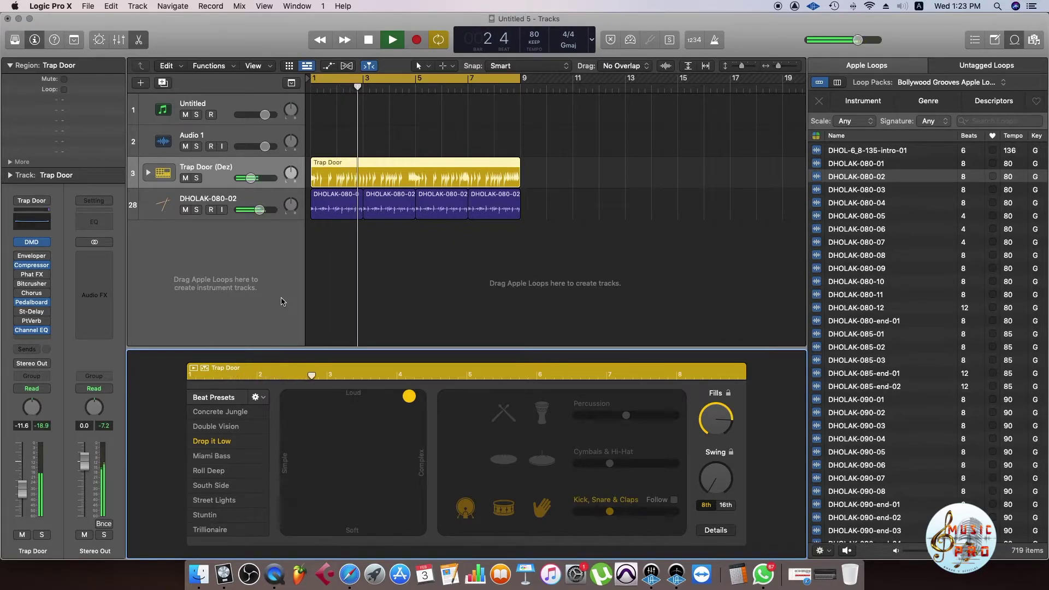
{"action": "key", "text": "space"}
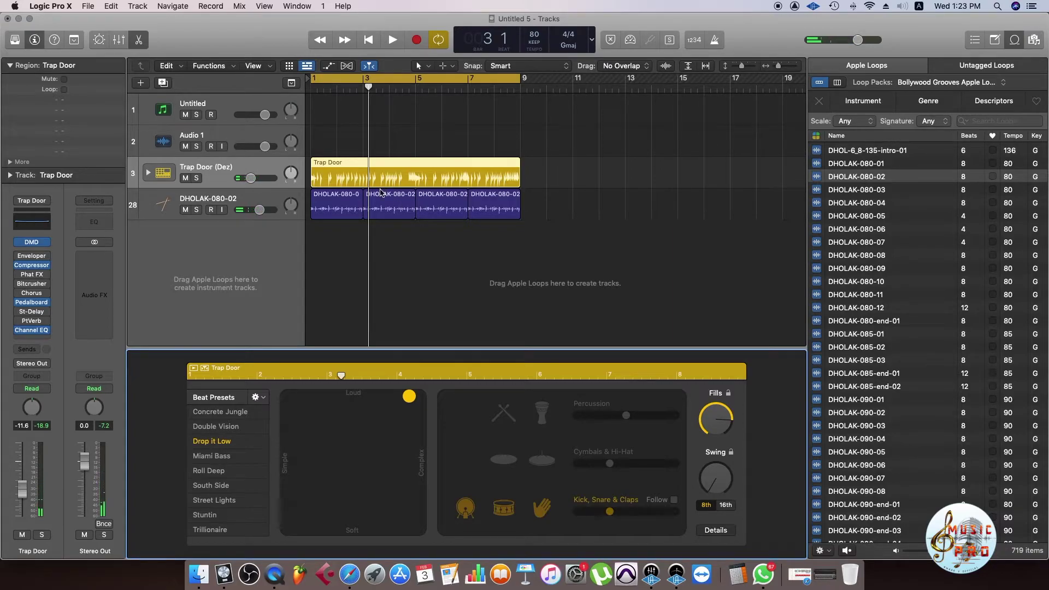
Make the Drop it Low beat simpler while keeping it at full loudness, and play the result.
{"action": "left_click_drag", "start_coordinate": [410, 400], "coordinate": [336, 390]}
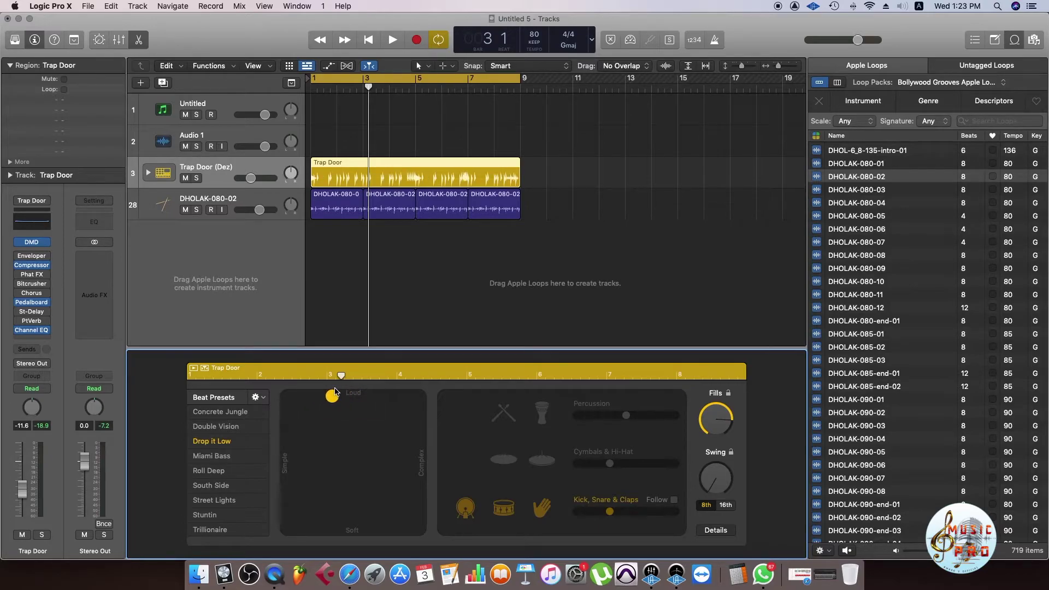
{"action": "key", "text": "space"}
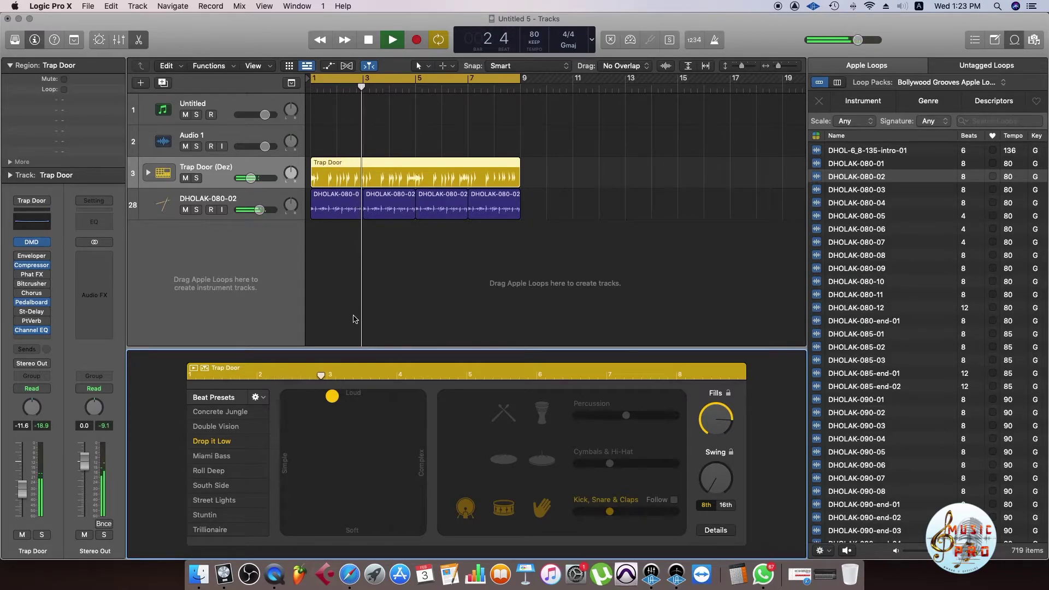
{"action": "key", "text": "space"}
Split the Trap Door region at bar 3, delete the part after it and select the remaining two-bar region.
{"action": "left_click", "coordinate": [439, 257]}
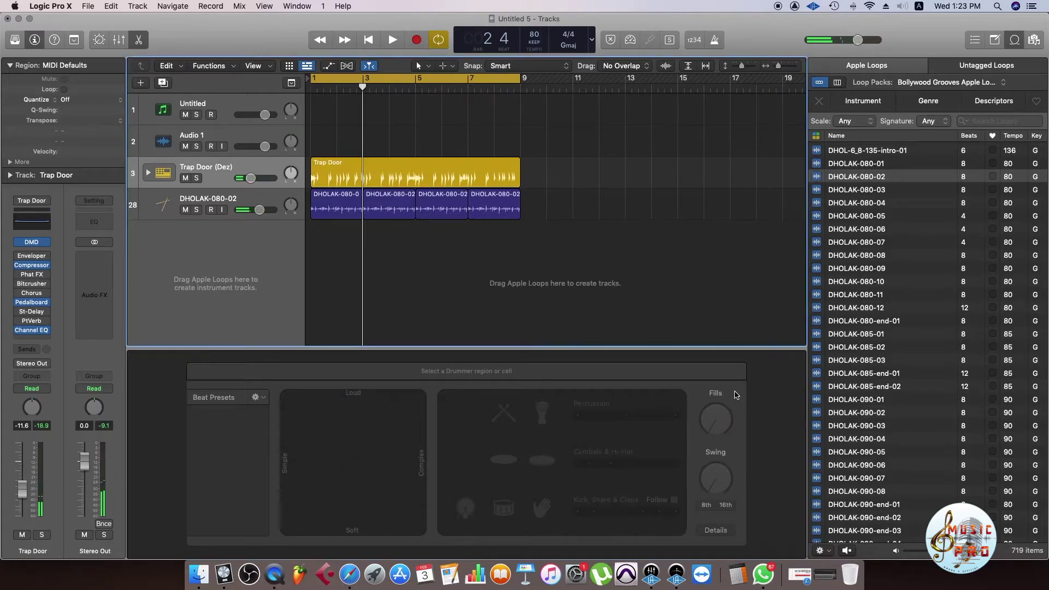
{"action": "left_click", "coordinate": [353, 166]}
{"action": "left_click", "coordinate": [362, 163]}
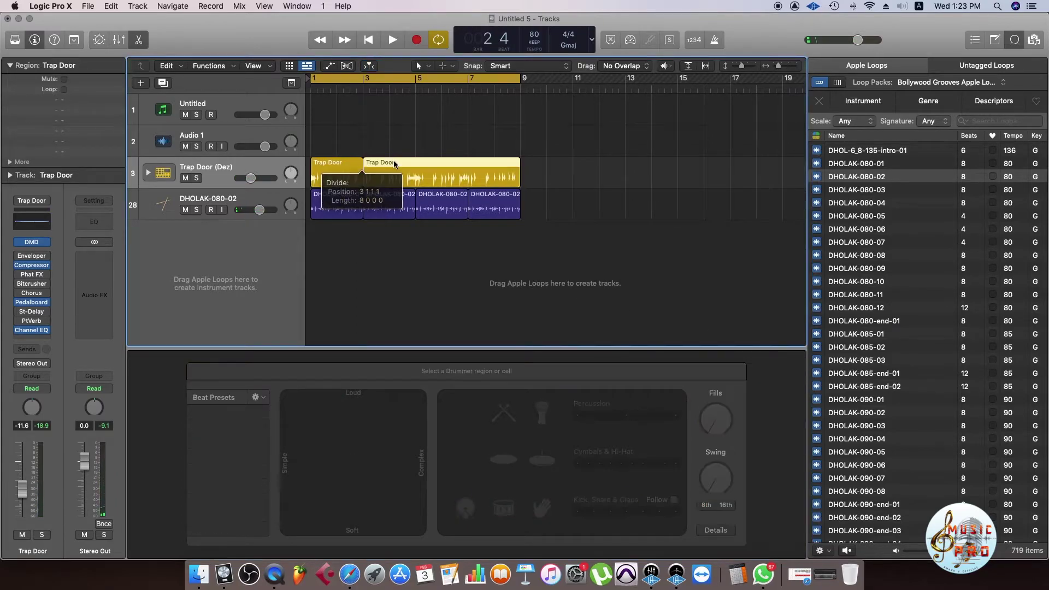
{"action": "key", "text": "Delete"}
{"action": "left_click", "coordinate": [331, 169]}
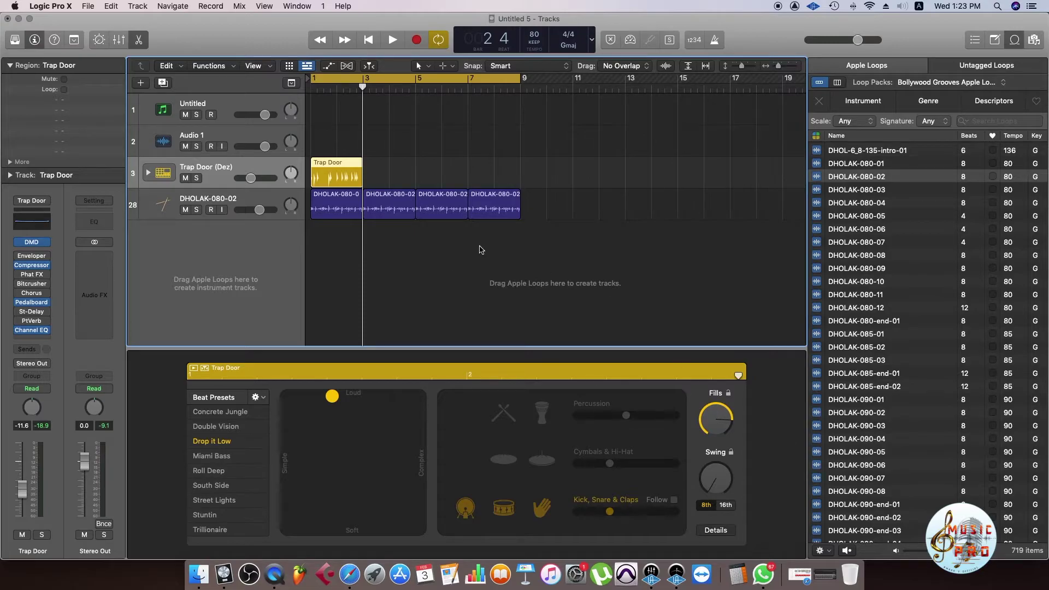
Examine the end of the Trap Door region against the dholak loop boundary at bar 3.
{"action": "scroll", "coordinate": [471, 245], "scroll_direction": "up", "scroll_amount": 5}
{"action": "scroll", "coordinate": [461, 236], "scroll_direction": "left", "scroll_amount": 3}
{"action": "left_click", "coordinate": [446, 154]}
{"action": "left_click", "coordinate": [412, 176]}
{"action": "left_click_drag", "start_coordinate": [438, 183], "coordinate": [438, 184]}
{"action": "left_click", "coordinate": [450, 169]}
{"action": "scroll", "coordinate": [453, 170], "scroll_direction": "up", "scroll_amount": 3}
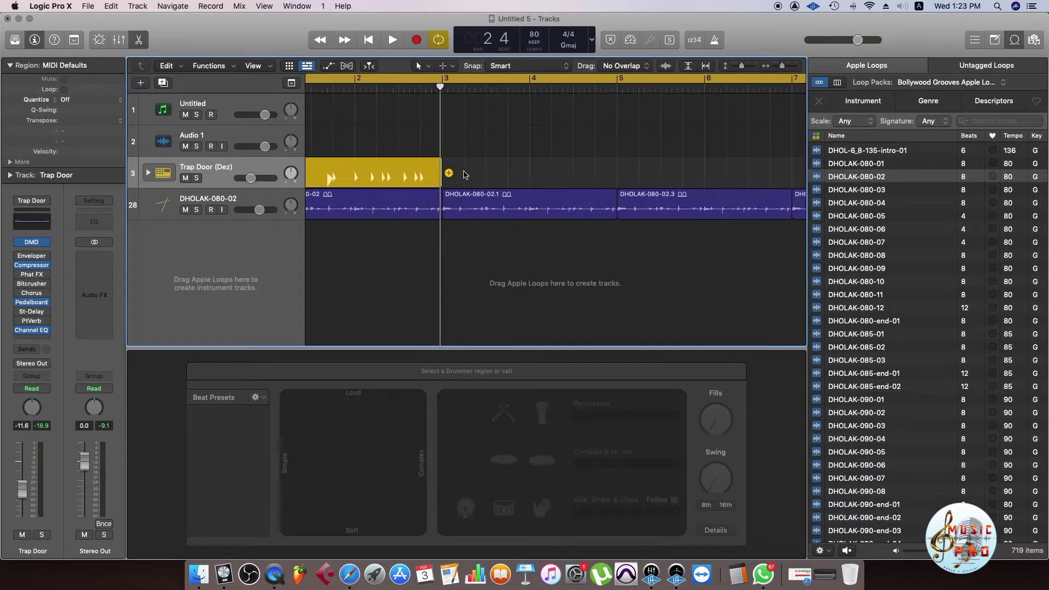
{"action": "scroll", "coordinate": [463, 176], "scroll_direction": "up", "scroll_amount": 2}
{"action": "scroll", "coordinate": [462, 193], "scroll_direction": "down", "scroll_amount": 4}
Play the drummer region and dholak loop from bar 2.
{"action": "left_click", "coordinate": [446, 87]}
{"action": "scroll", "coordinate": [474, 174], "scroll_direction": "down", "scroll_amount": 4}
{"action": "left_click", "coordinate": [377, 86]}
{"action": "key", "text": "space"}
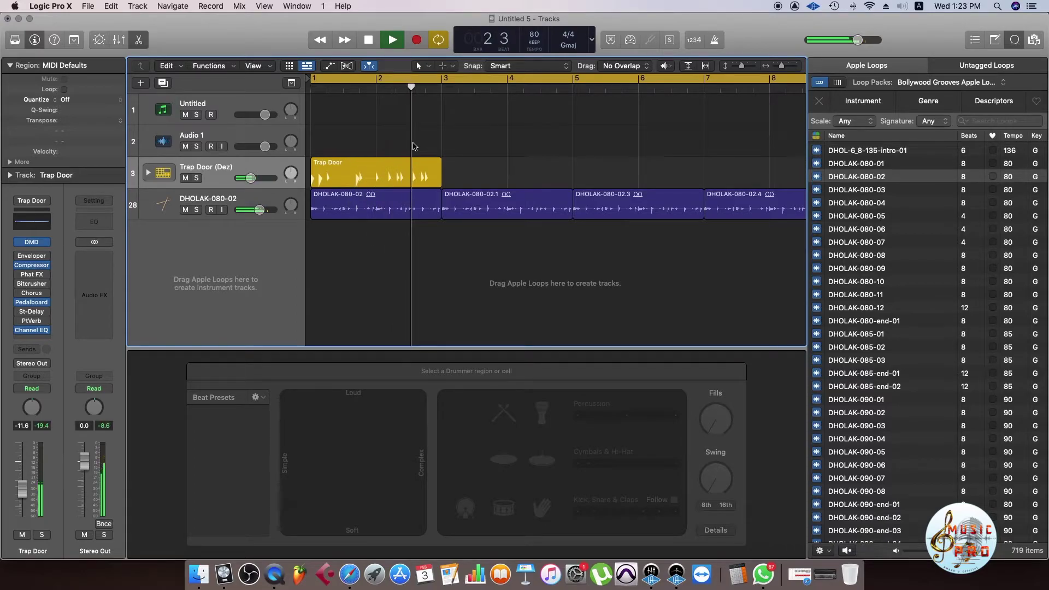
Stop playback and turn the fills of the two-bar Trap Door region down to the minimum.
{"action": "left_click", "coordinate": [417, 175]}
{"action": "key", "text": "space"}
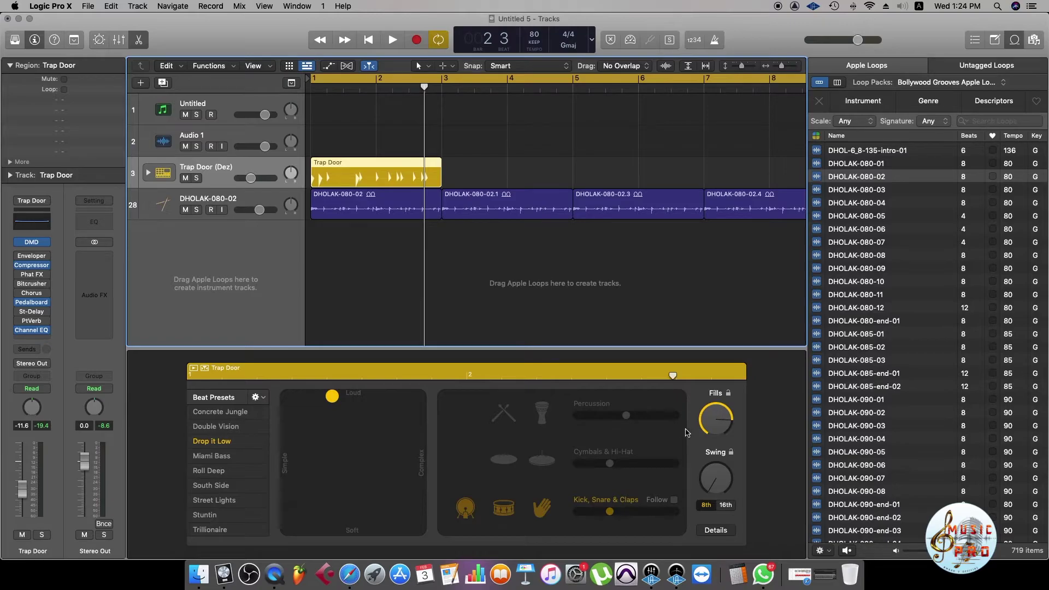
{"action": "left_click_drag", "start_coordinate": [704, 419], "coordinate": [713, 554]}
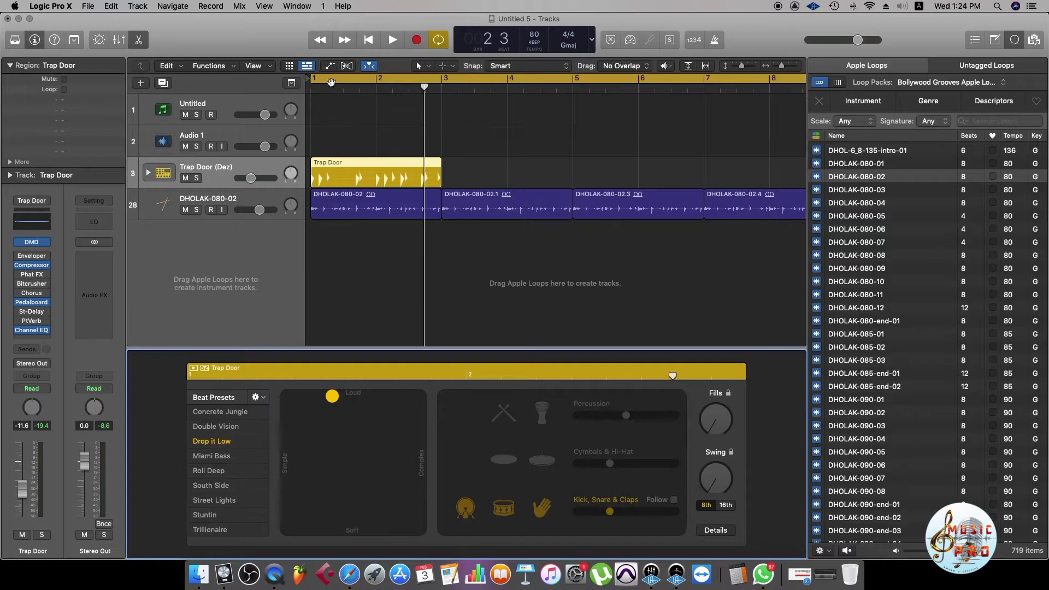
Shorten the cycle range to bars 1 to 3 and play the drummer region with the dholak loop.
{"action": "left_click_drag", "start_coordinate": [314, 80], "coordinate": [441, 81]}
{"action": "key", "text": "space"}
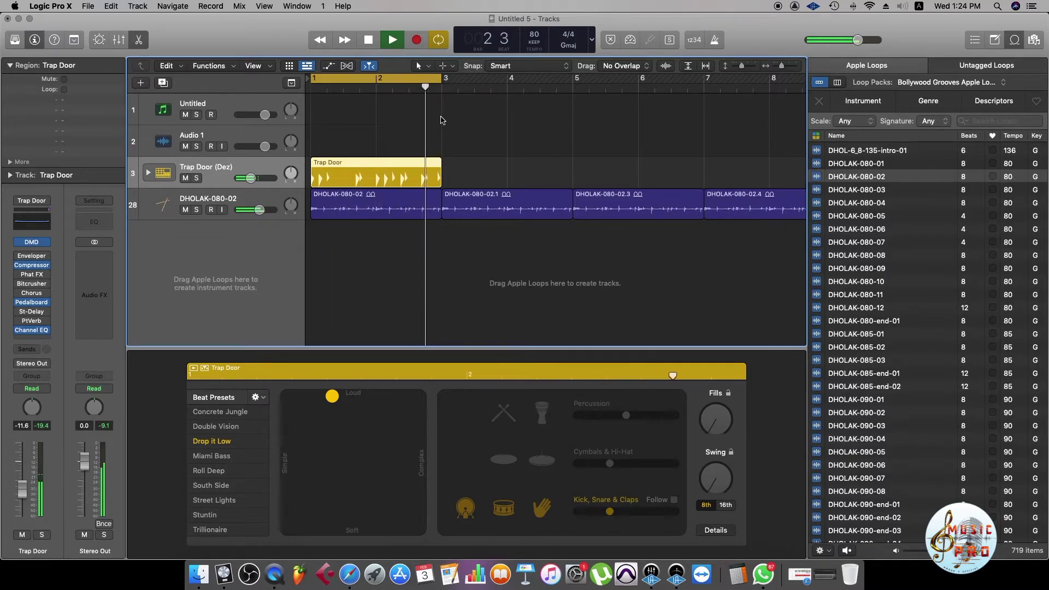
{"action": "key", "text": "space"}
{"action": "left_click", "coordinate": [370, 244]}
Convert the Trap Door drummer region to a MIDI region.
{"action": "left_click", "coordinate": [391, 167]}
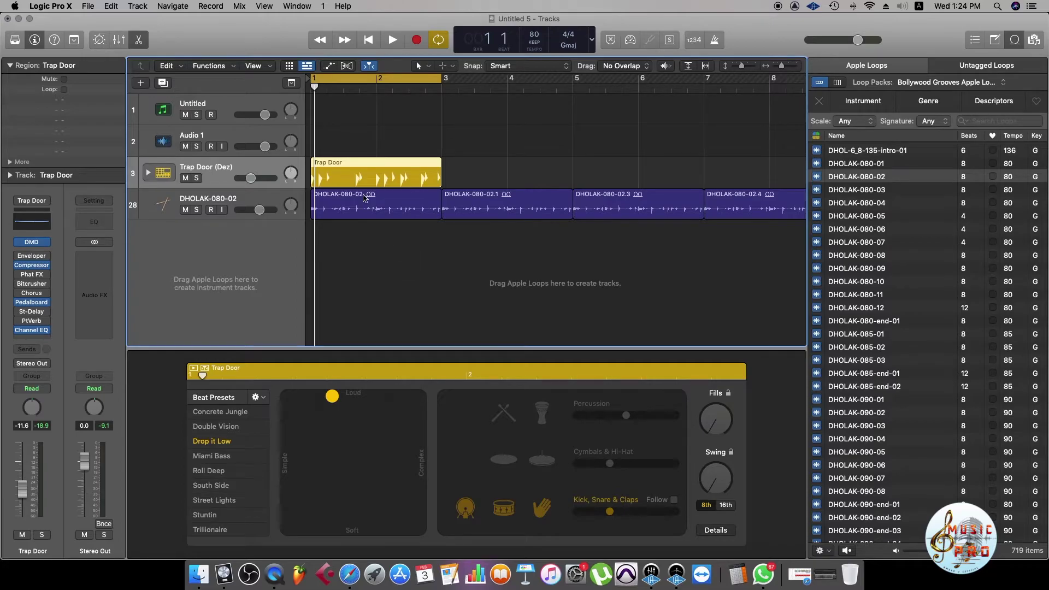
{"action": "right_click", "coordinate": [363, 166]}
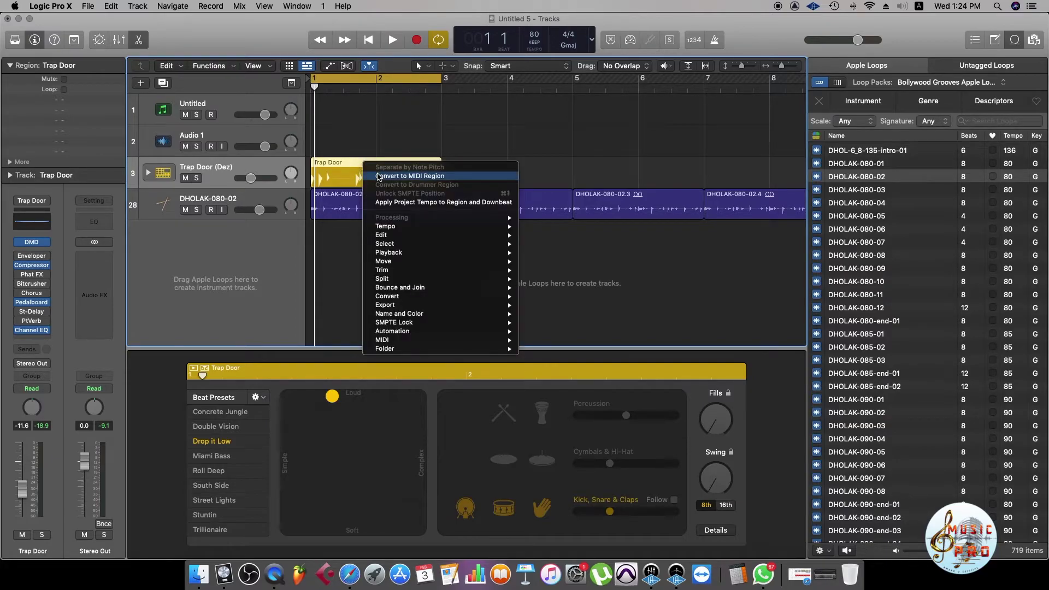
{"action": "left_click", "coordinate": [378, 176]}
Separate the Trap Door MIDI region by note pitch and expand the track stack to show every drum track.
{"action": "right_click", "coordinate": [366, 165]}
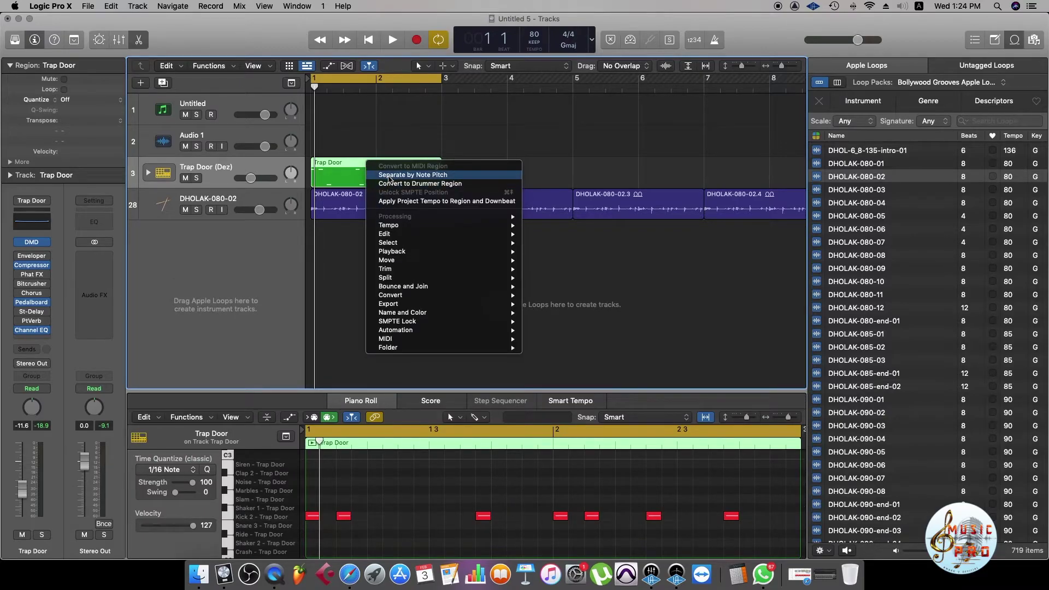
{"action": "left_click", "coordinate": [389, 175]}
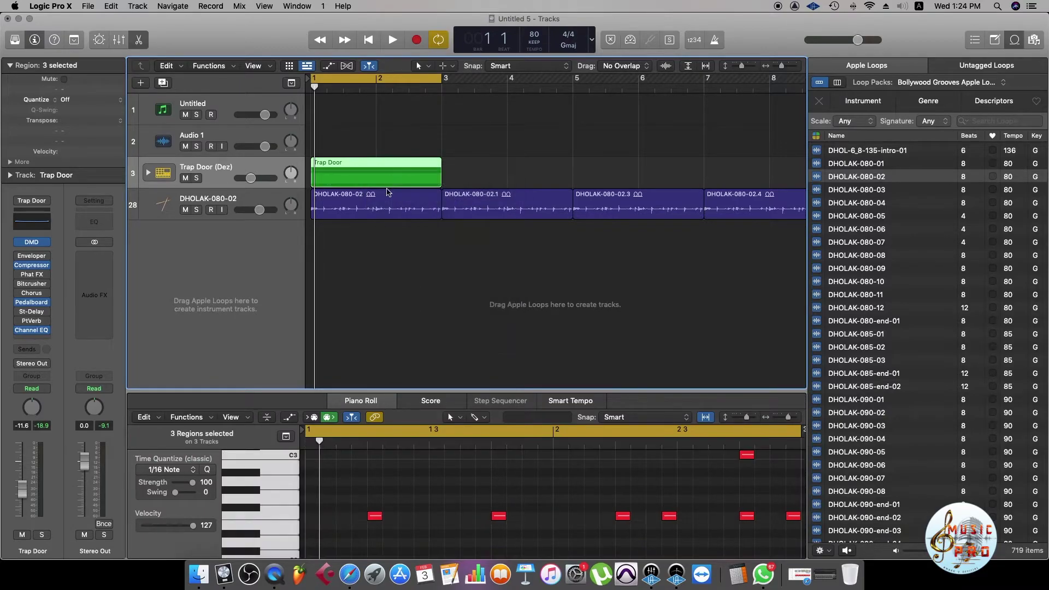
{"action": "left_click", "coordinate": [148, 173]}
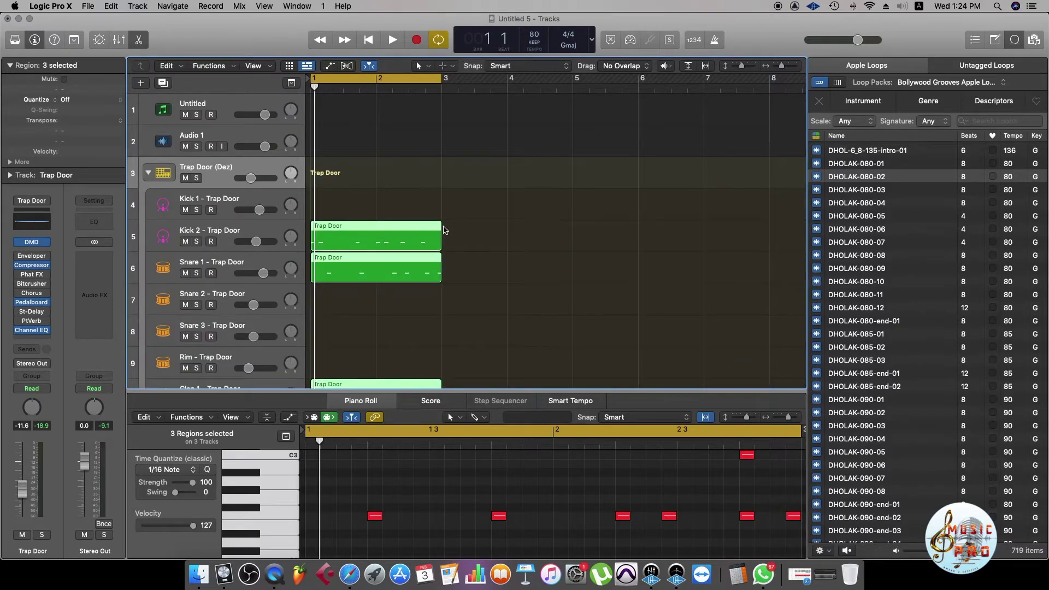
{"action": "scroll", "coordinate": [444, 227], "scroll_direction": "down", "scroll_amount": 10}
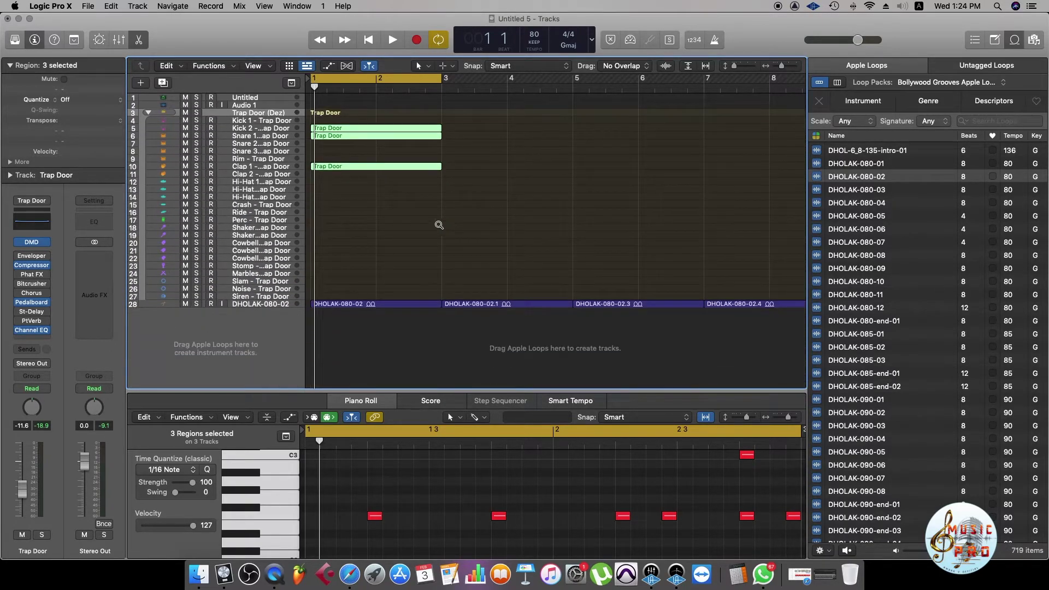
{"action": "right_click", "coordinate": [235, 325]}
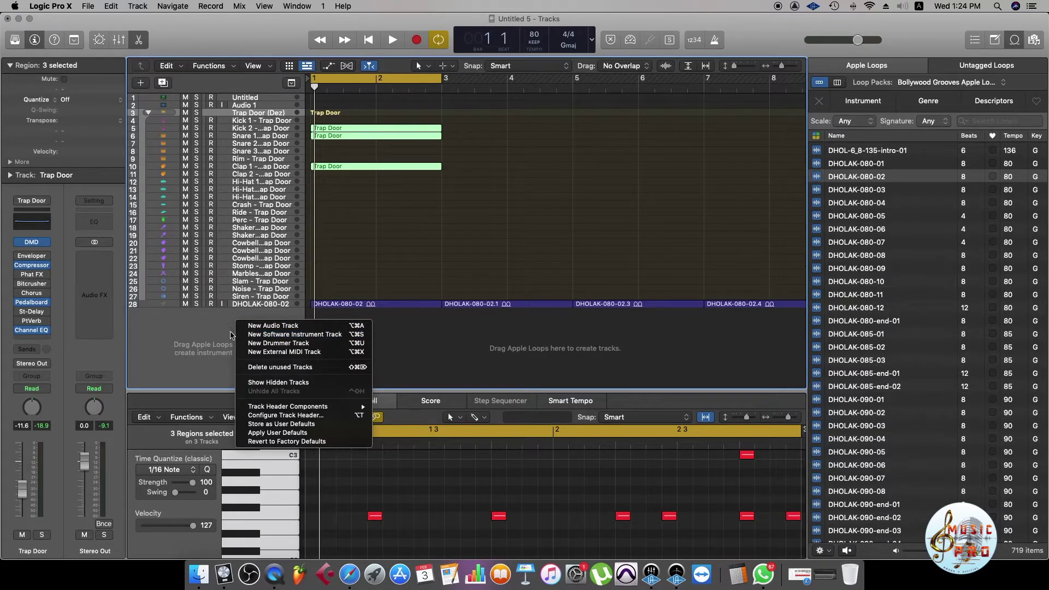
{"action": "left_click", "coordinate": [229, 332]}
{"action": "right_click", "coordinate": [232, 329]}
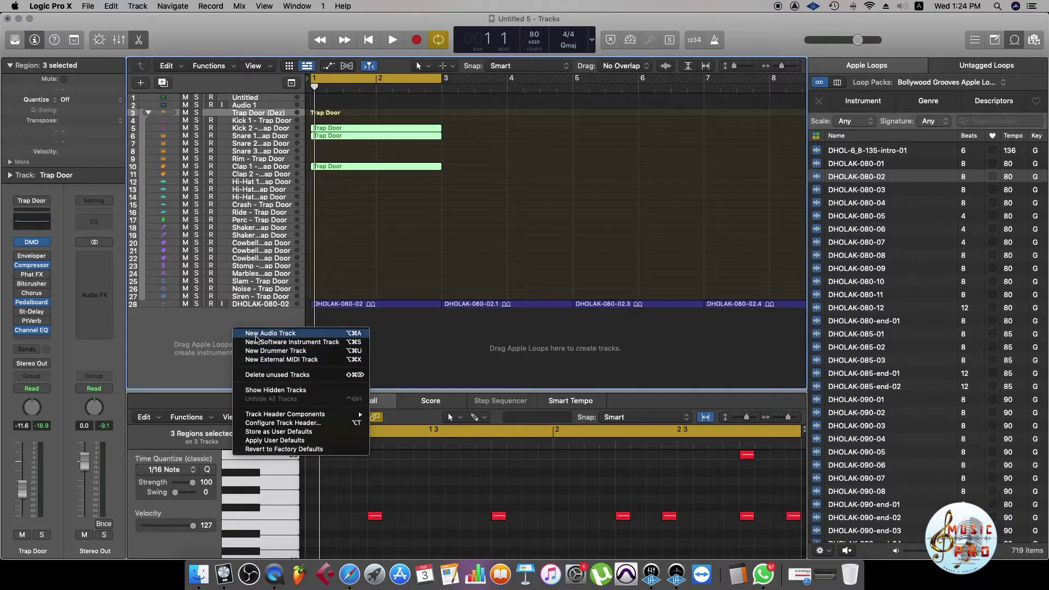
{"action": "left_click", "coordinate": [243, 333]}
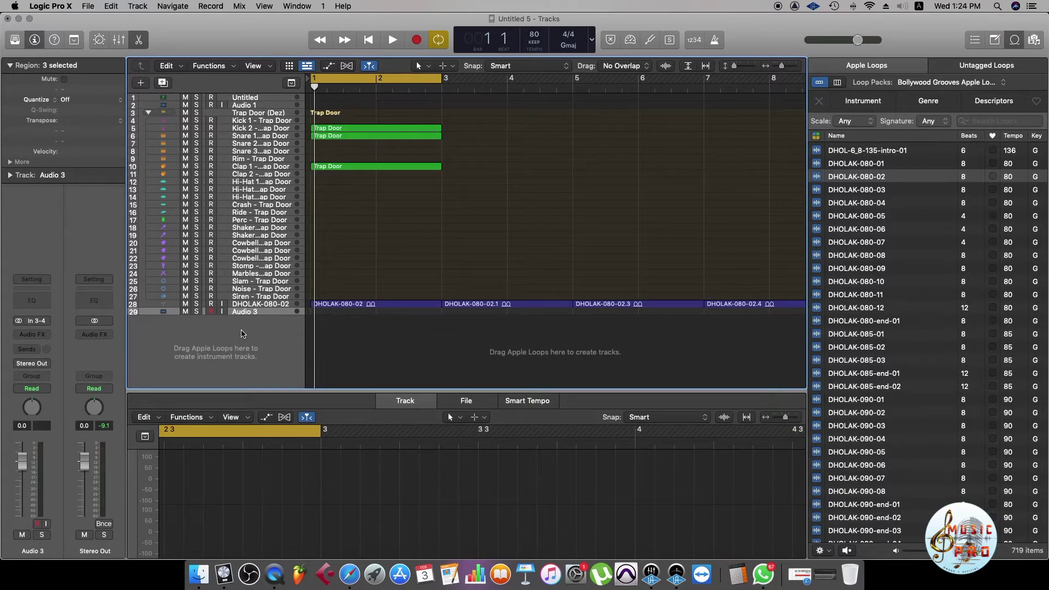
{"action": "key", "text": "super+z"}
Add a new software instrument track below the dholak track and load the stereo Ultrabeat drum machine on it.
{"action": "right_click", "coordinate": [240, 331]}
{"action": "left_click", "coordinate": [266, 345]}
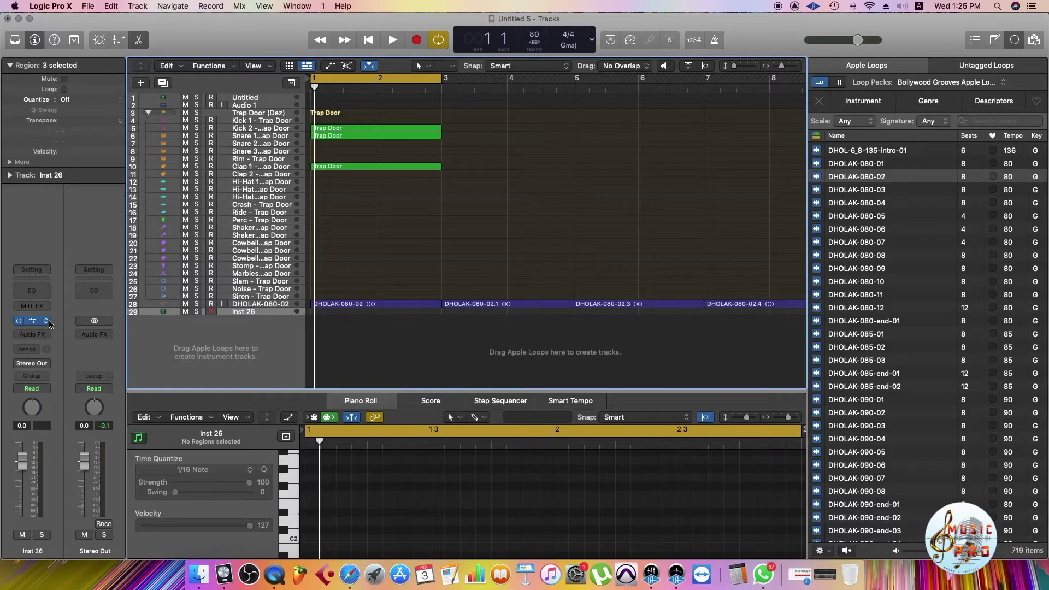
{"action": "left_click", "coordinate": [48, 322]}
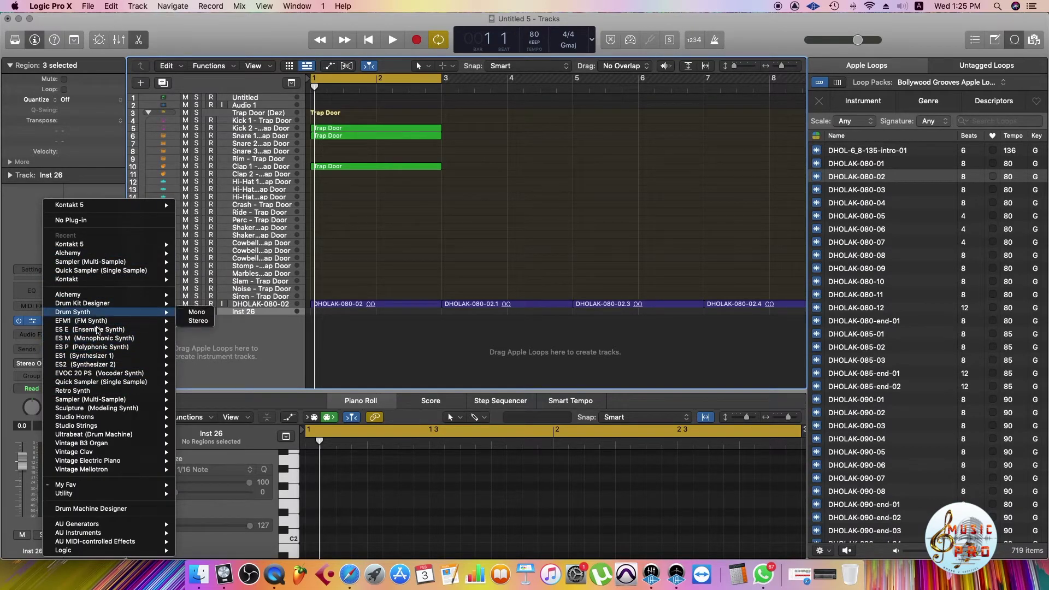
{"action": "mouse_move", "coordinate": [92, 437]}
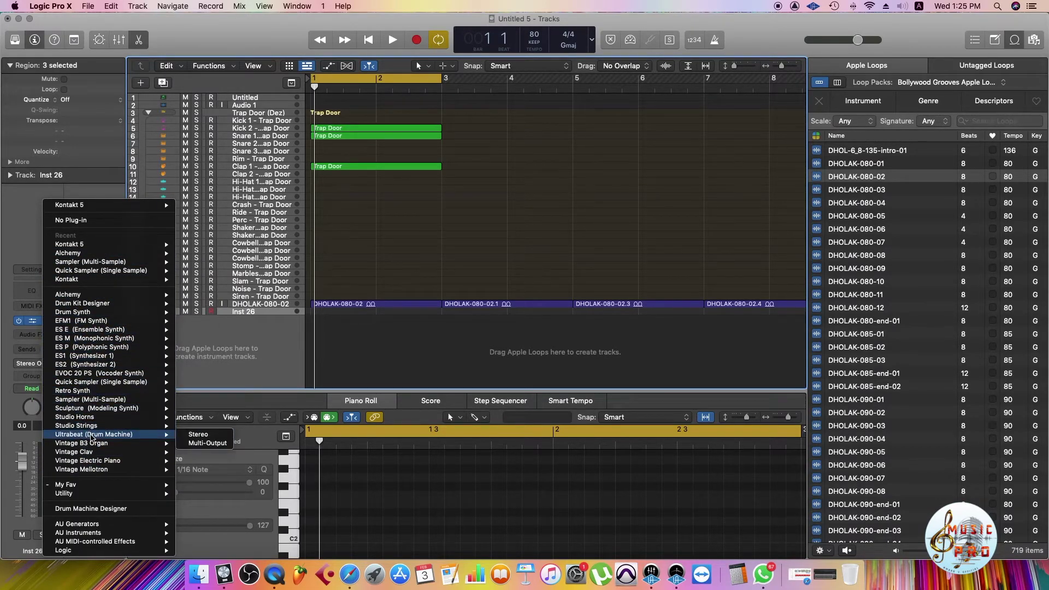
{"action": "left_click", "coordinate": [189, 435]}
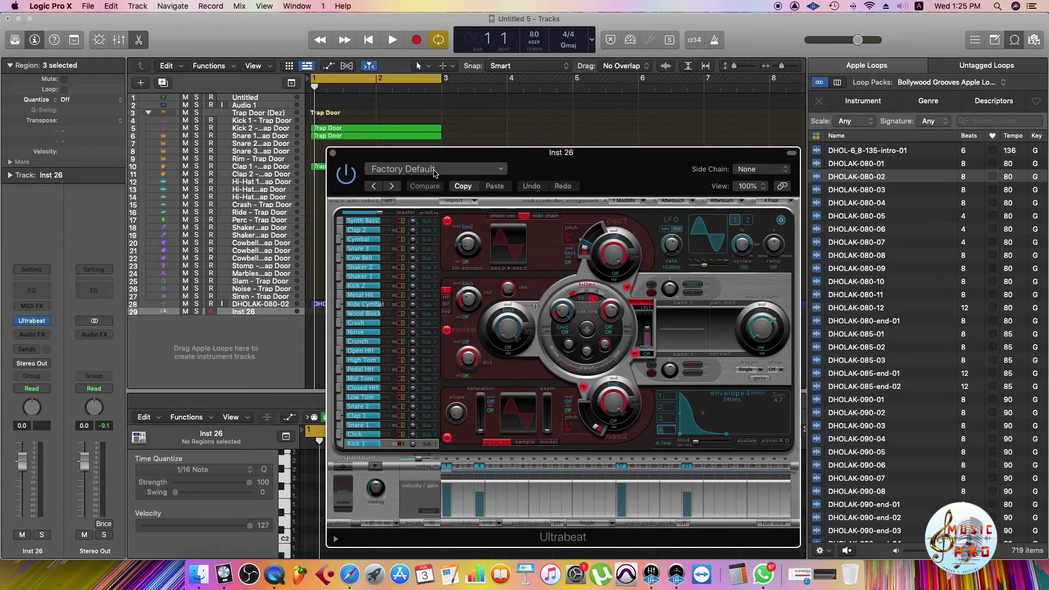
Load the Hip Hop Kit drum kit in Ultrabeat and close the plug-in window.
{"action": "left_click", "coordinate": [431, 168]}
{"action": "mouse_move", "coordinate": [434, 381]}
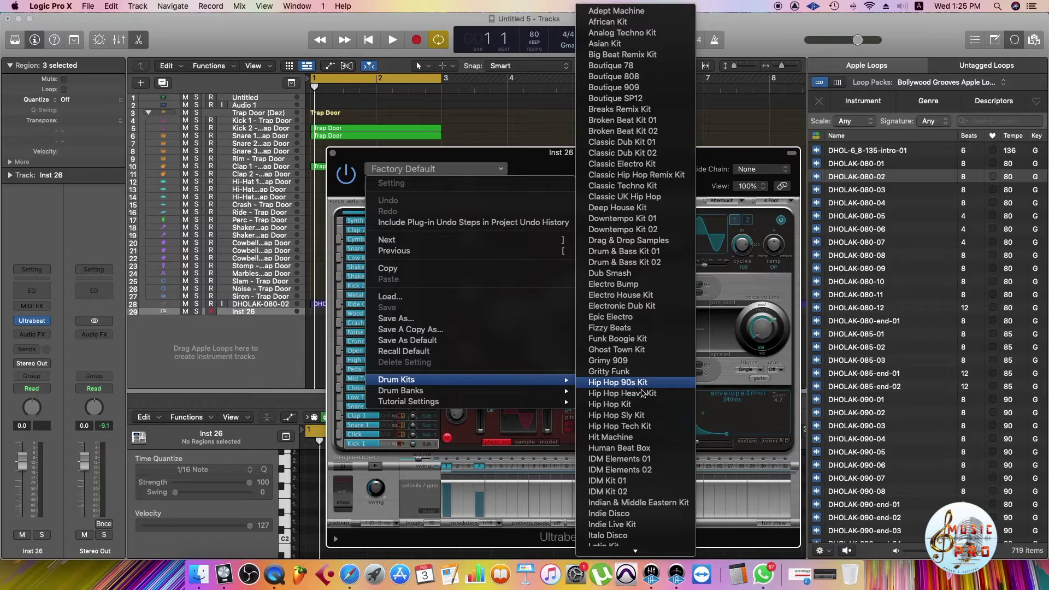
{"action": "left_click", "coordinate": [621, 405]}
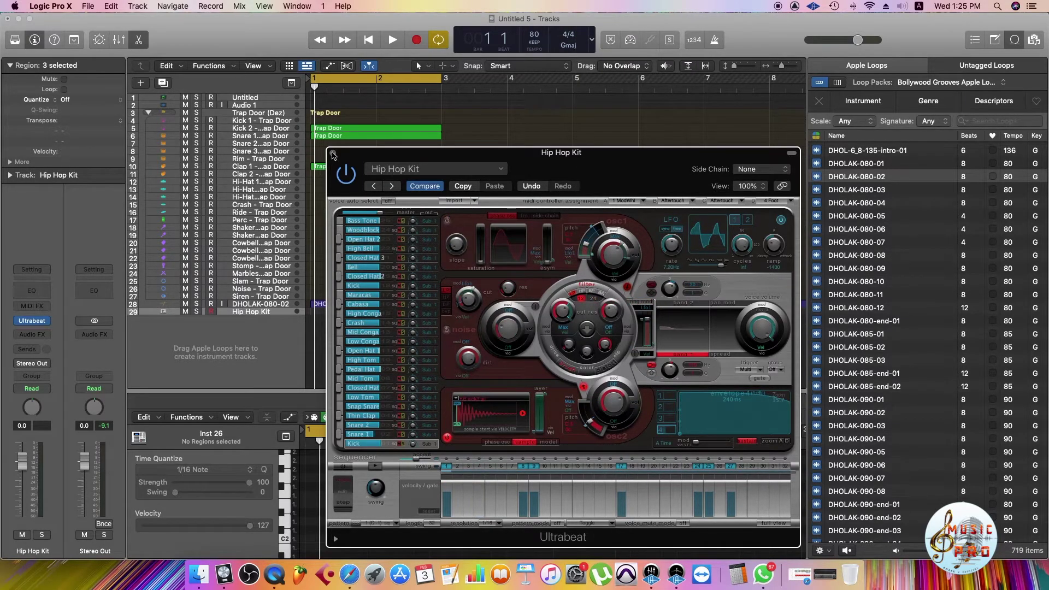
{"action": "left_click", "coordinate": [333, 153]}
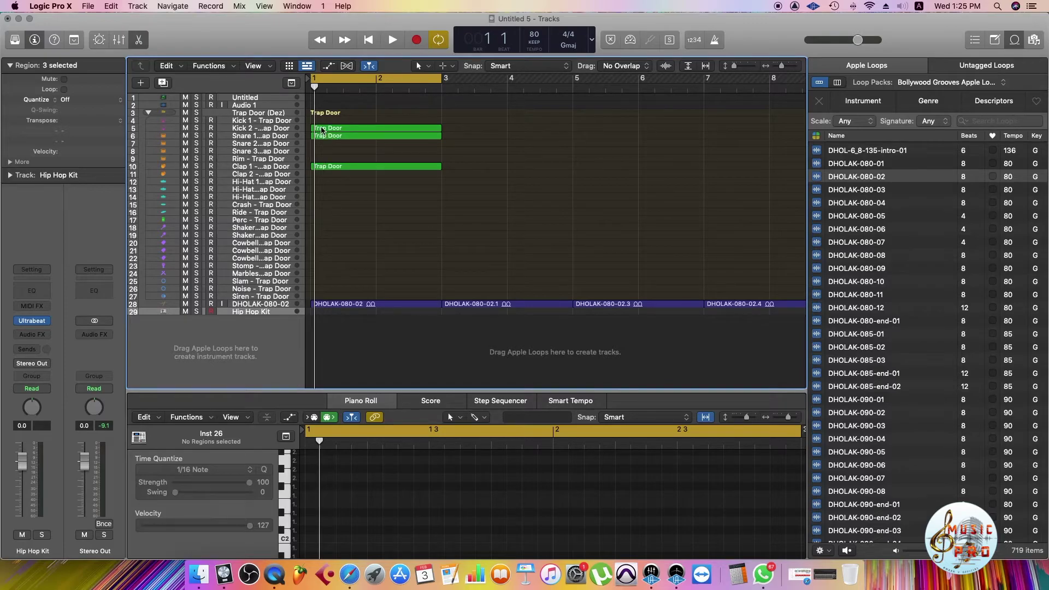
Move the Kick 2 track's Trap Door region onto the Hip Hop Kit track and duplicate that track three times with its settings.
{"action": "left_click", "coordinate": [322, 129]}
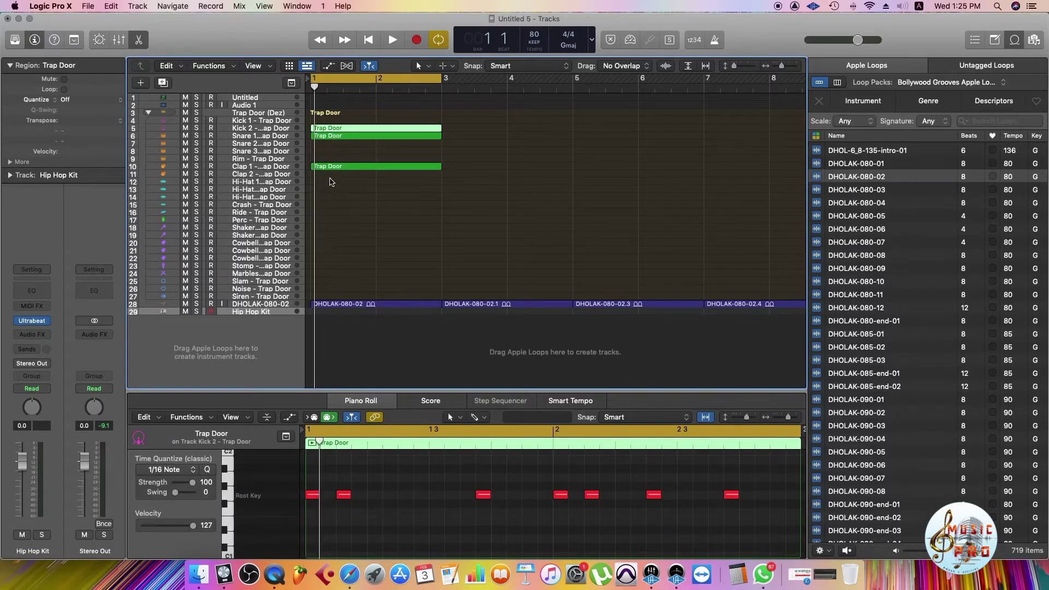
{"action": "left_click_drag", "start_coordinate": [333, 133], "coordinate": [324, 317]}
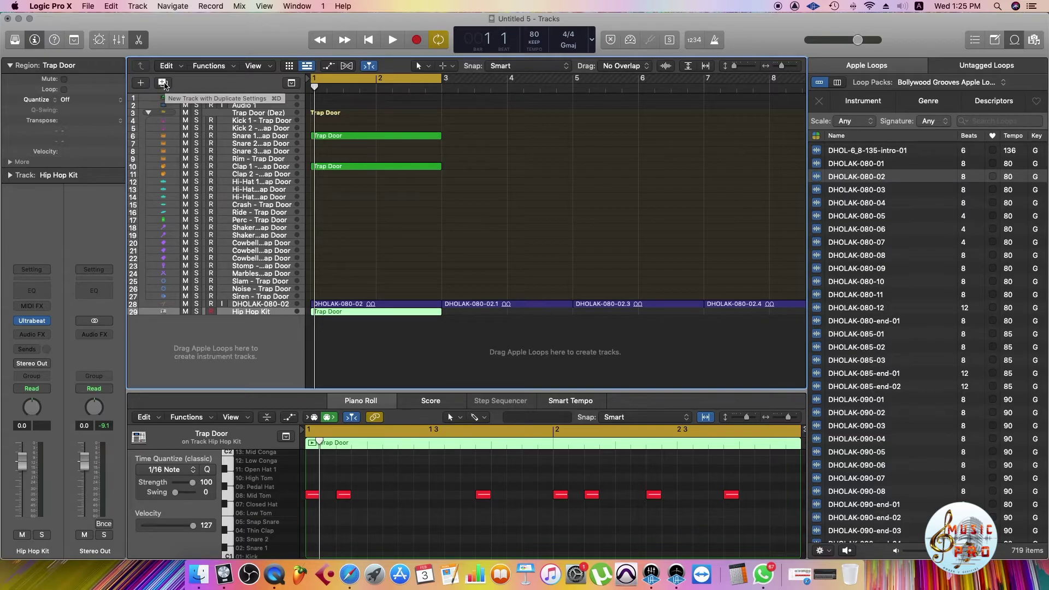
{"action": "left_click", "coordinate": [163, 84]}
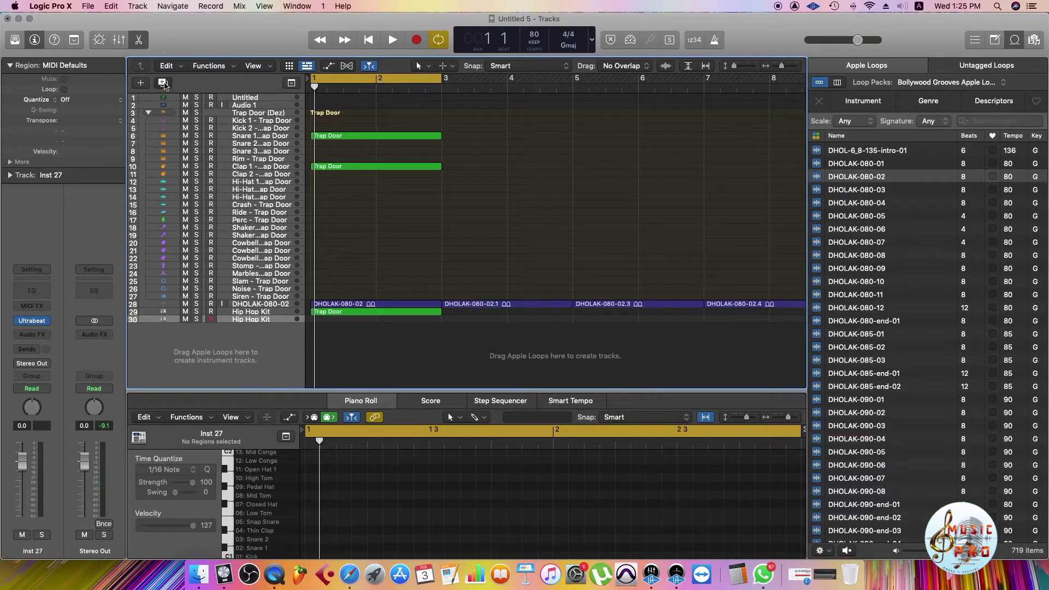
{"action": "left_click", "coordinate": [163, 83]}
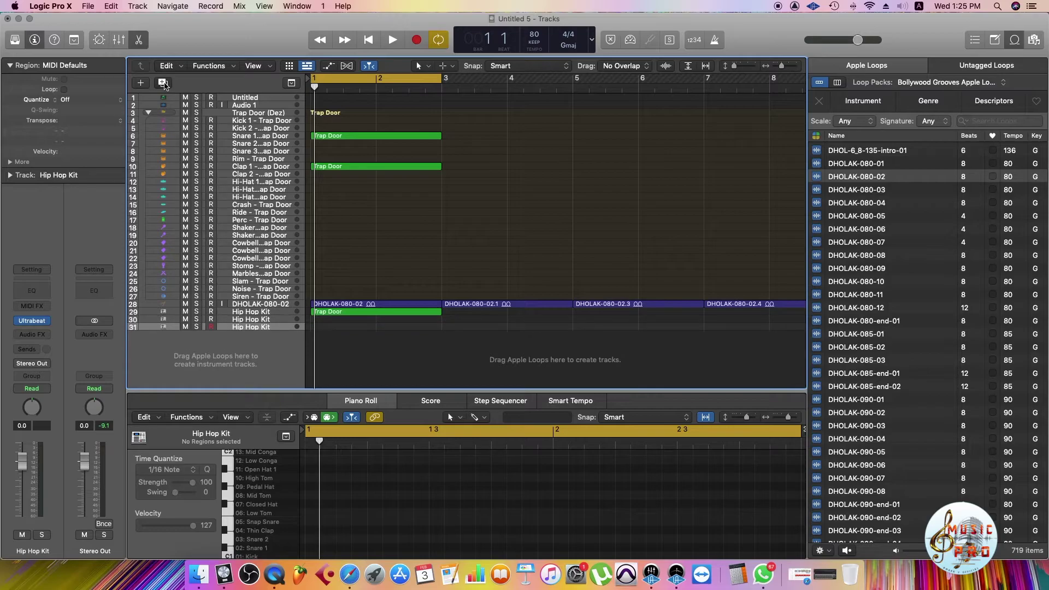
{"action": "left_click", "coordinate": [163, 83]}
Move the Snare 1 and Clap 1 regions onto the second and third Hip Hop Kit tracks, and collapse the Trap Door track stack.
{"action": "left_click", "coordinate": [286, 320]}
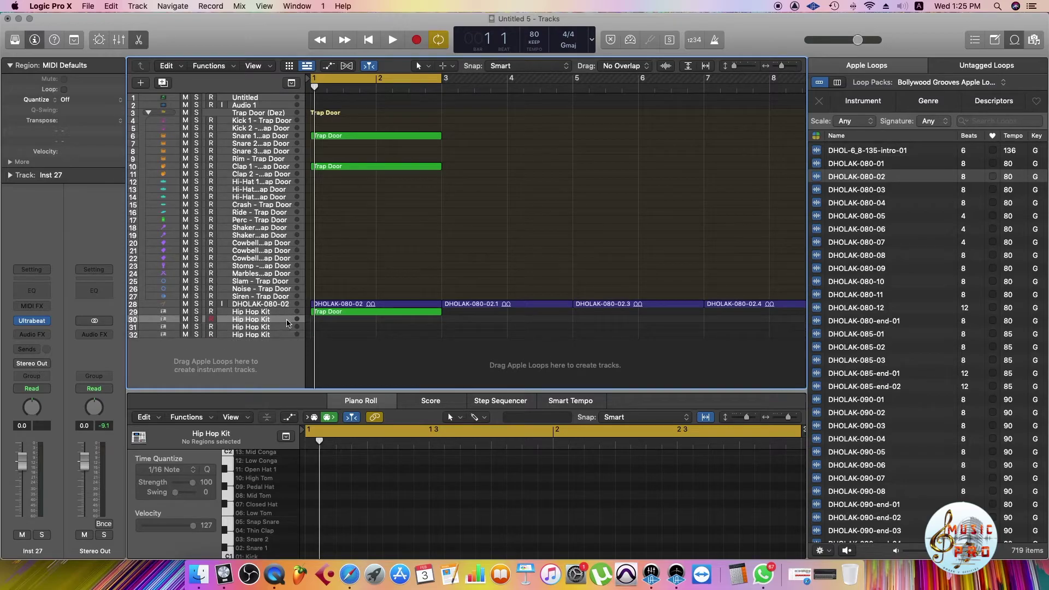
{"action": "left_click", "coordinate": [321, 137]}
{"action": "left_click_drag", "start_coordinate": [326, 138], "coordinate": [323, 322]}
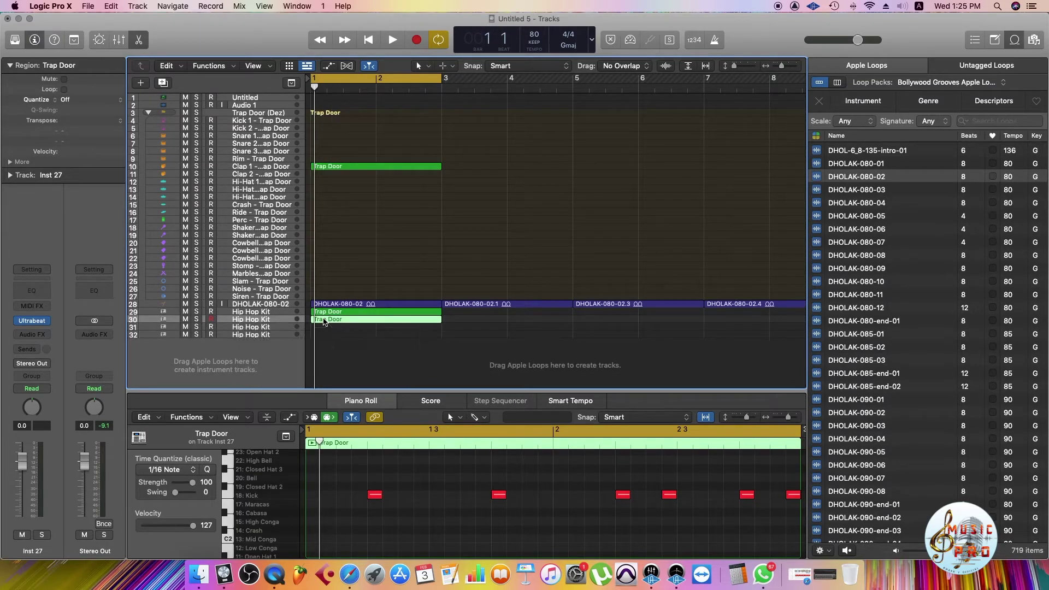
{"action": "left_click_drag", "start_coordinate": [330, 169], "coordinate": [329, 328]}
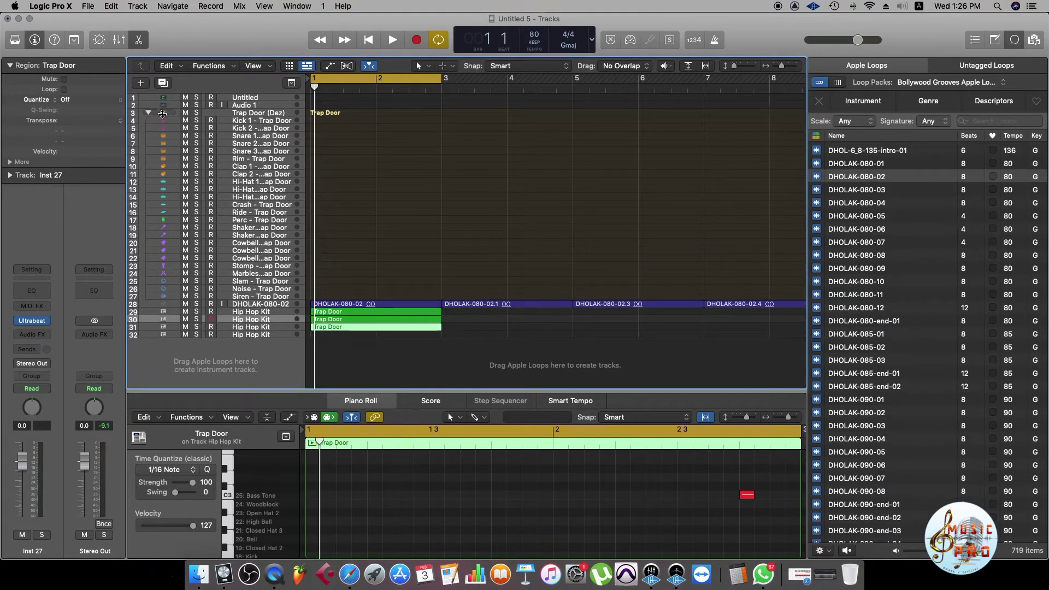
{"action": "left_click", "coordinate": [148, 112]}
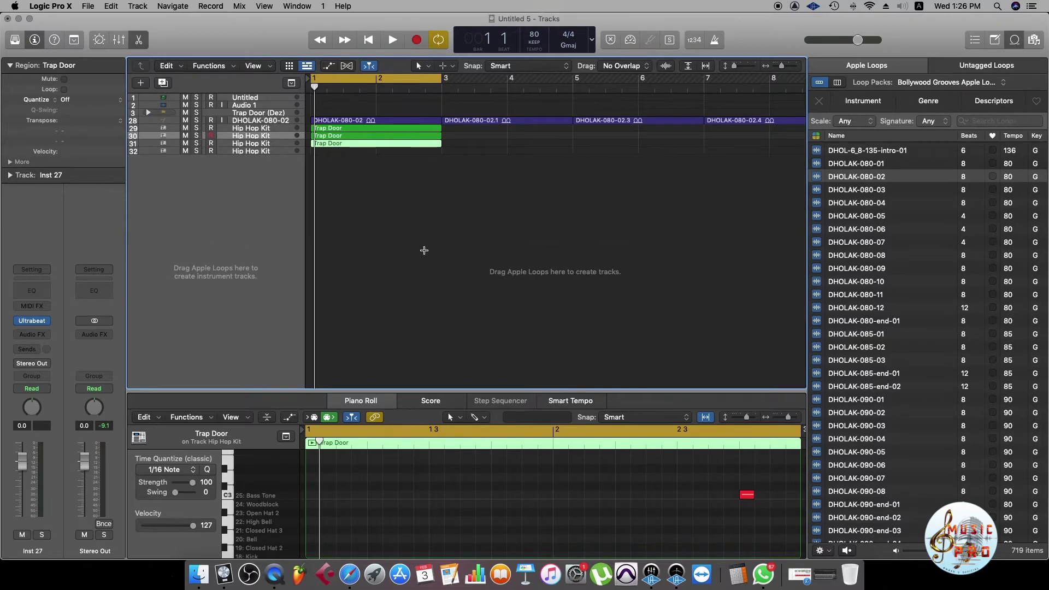
Enlarge the track heights, solo the three Hip Hop Kit tracks that hold regions, and play them back.
{"action": "key", "text": "super+Down"}
{"action": "key", "text": "super+Down"}
{"action": "key", "text": "super+Down"}
{"action": "key", "text": "super+Down"}
{"action": "left_click_drag", "start_coordinate": [195, 216], "coordinate": [198, 264]}
{"action": "key", "text": "space"}
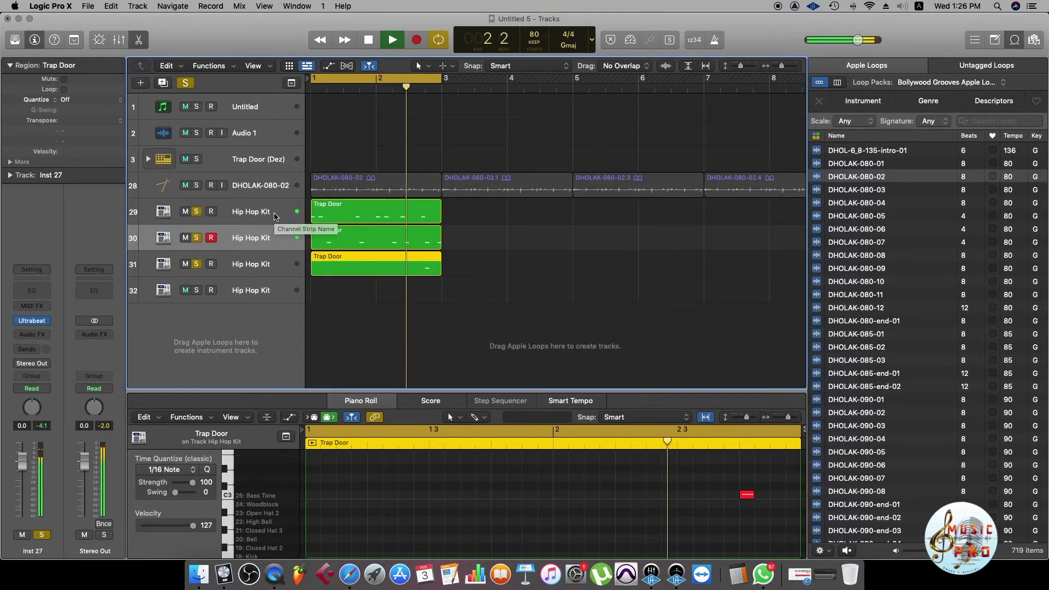
{"action": "key", "text": "space"}
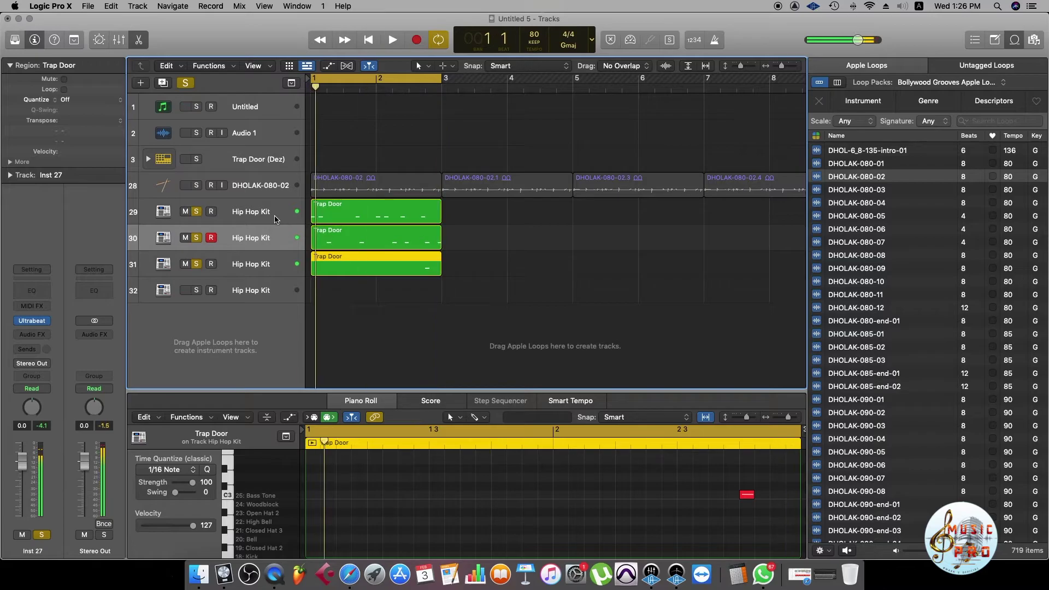
Move all notes of the first Hip Hop Kit region down to the 01: Kick row in the Piano Roll.
{"action": "left_click", "coordinate": [552, 237]}
{"action": "left_click", "coordinate": [398, 214]}
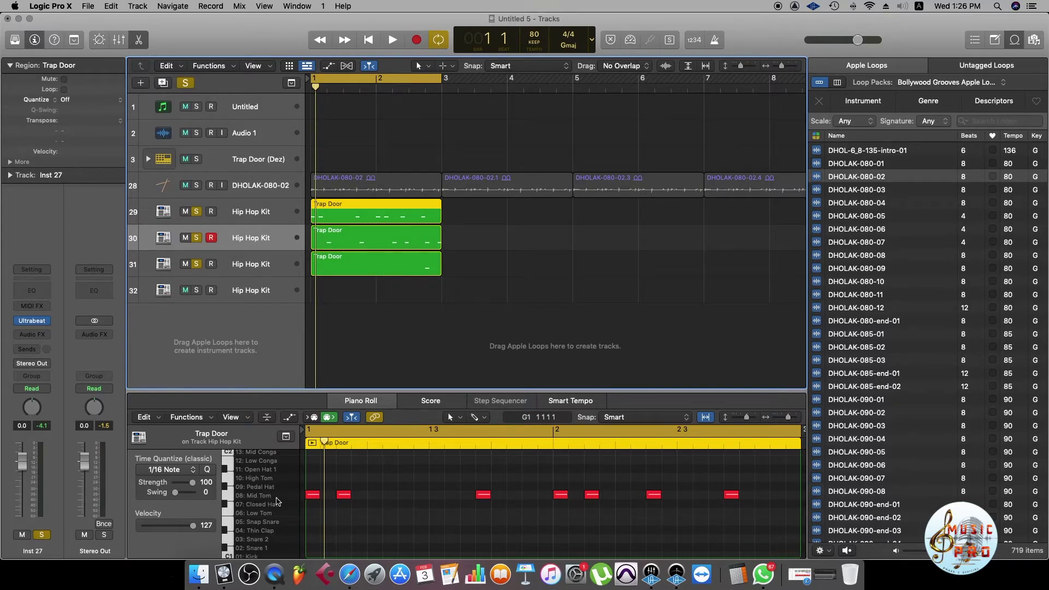
{"action": "scroll", "coordinate": [276, 502], "scroll_direction": "down", "scroll_amount": 1}
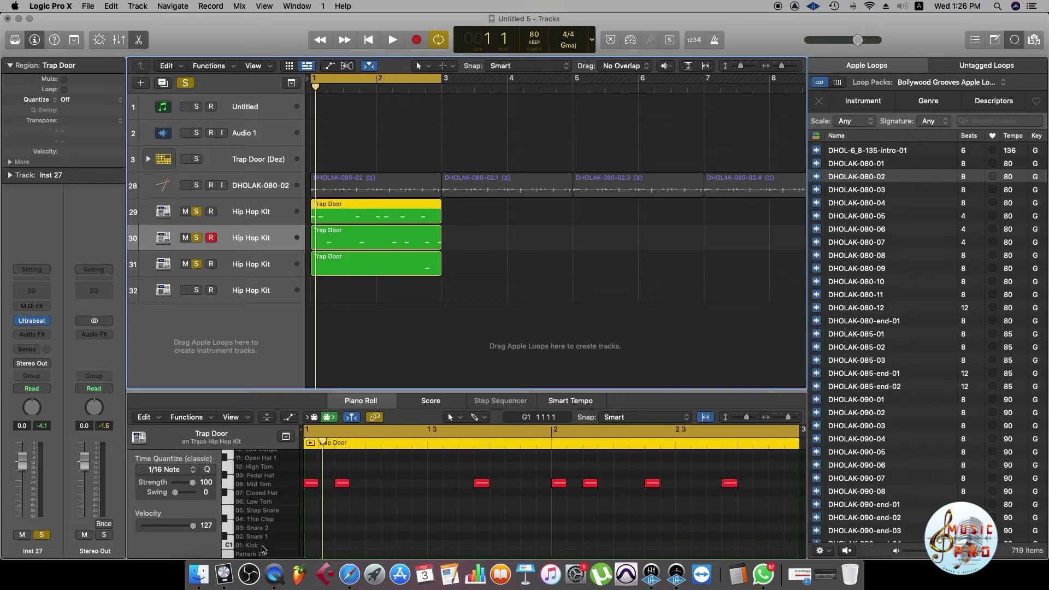
{"action": "left_click", "coordinate": [263, 549]}
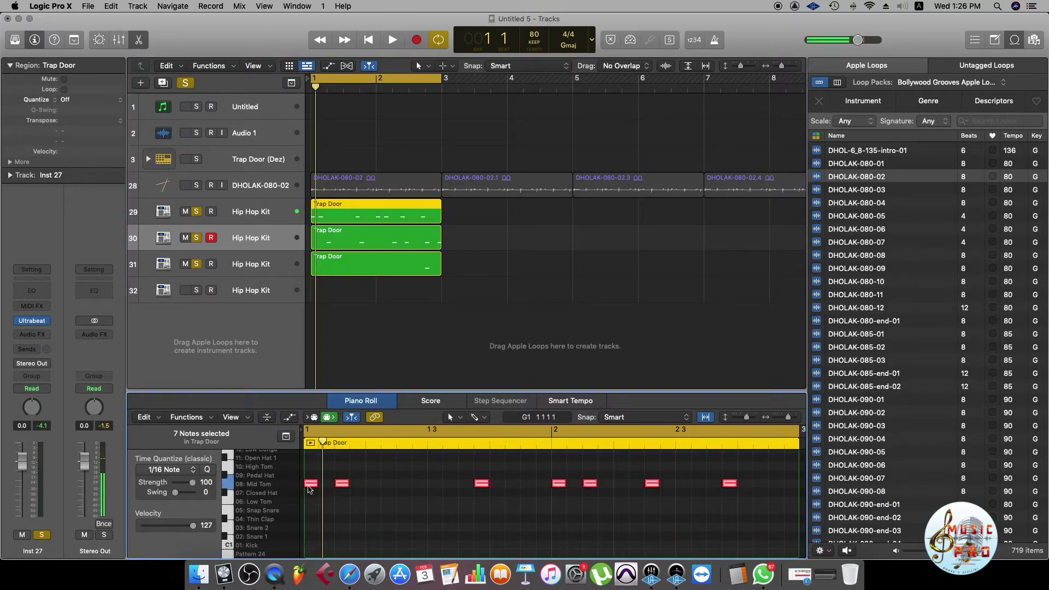
{"action": "left_click_drag", "start_coordinate": [311, 486], "coordinate": [309, 544]}
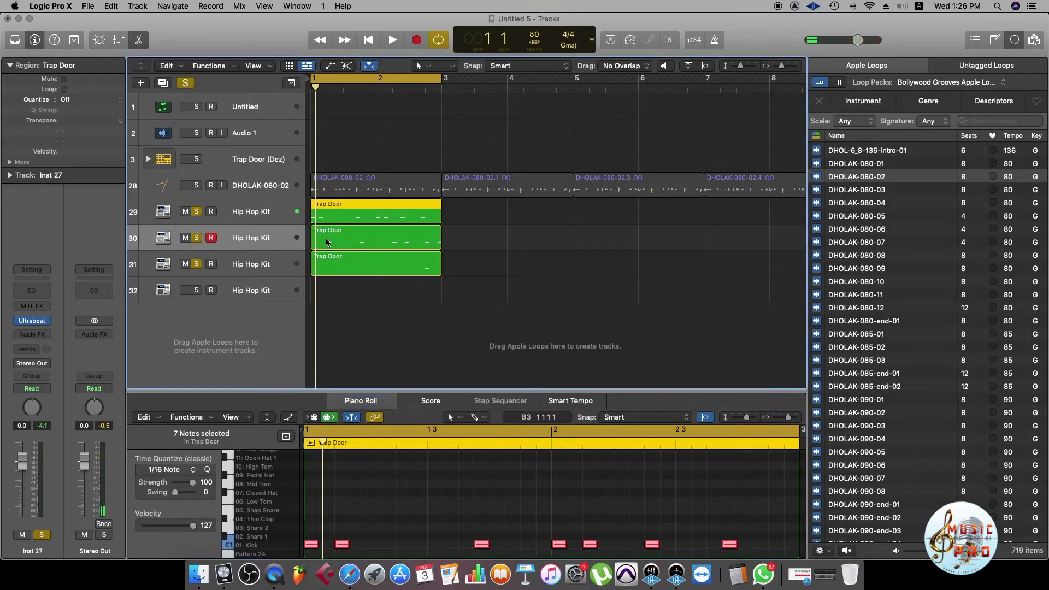
Move all notes of the second Hip Hop Kit region down to the 02: Snare 1 row in the Piano Roll.
{"action": "left_click", "coordinate": [327, 242]}
{"action": "left_click", "coordinate": [270, 498]}
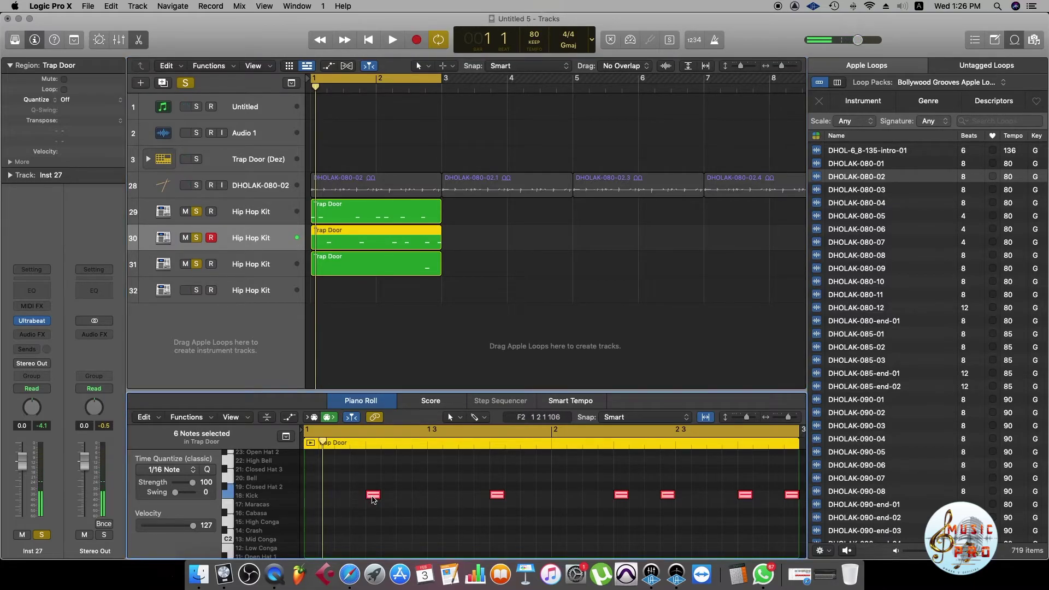
{"action": "scroll", "coordinate": [371, 500], "scroll_direction": "up", "scroll_amount": 2}
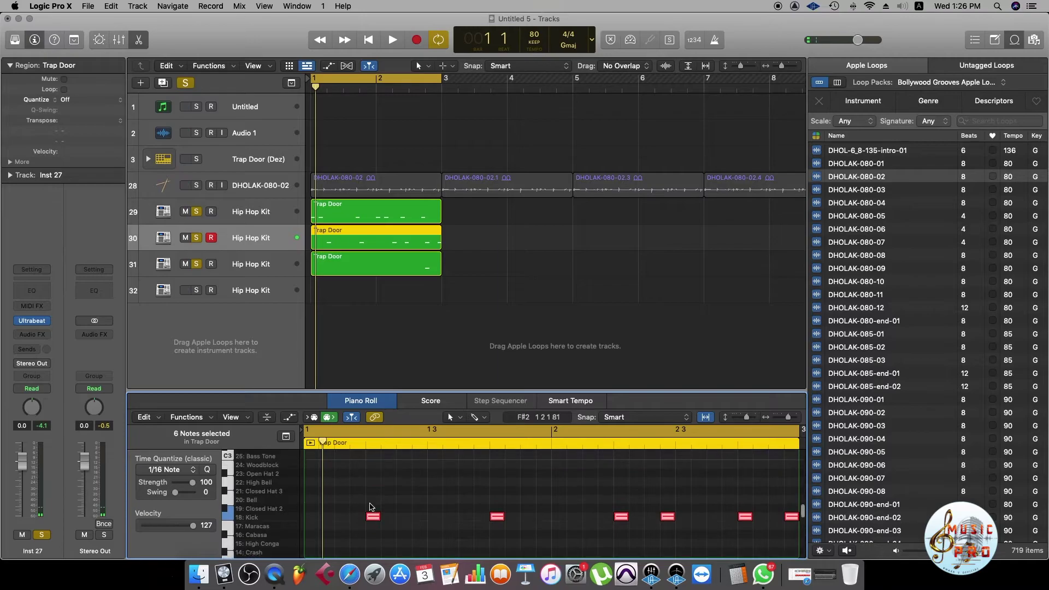
{"action": "scroll", "coordinate": [370, 506], "scroll_direction": "down", "scroll_amount": 4}
{"action": "left_click", "coordinate": [372, 462]}
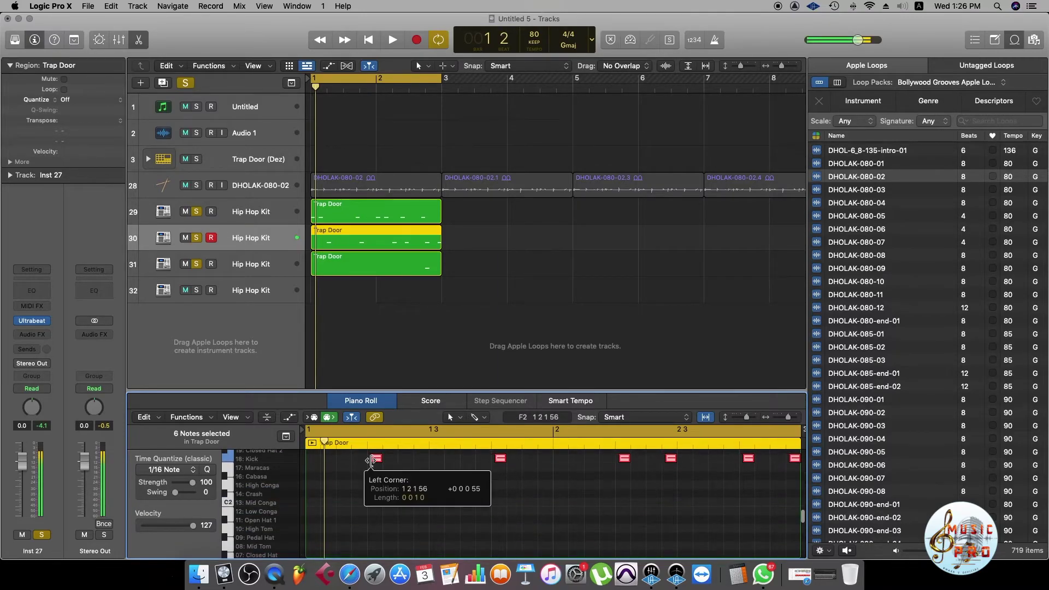
{"action": "left_click_drag", "start_coordinate": [376, 463], "coordinate": [376, 548]}
{"action": "scroll", "coordinate": [377, 525], "scroll_direction": "down", "scroll_amount": 5}
{"action": "left_click_drag", "start_coordinate": [373, 462], "coordinate": [376, 511]}
Play the soloed Hip Hop Kit tracks together with the DHOLAK-080-02 track, stop playback, and clear all solos.
{"action": "key", "text": "space"}
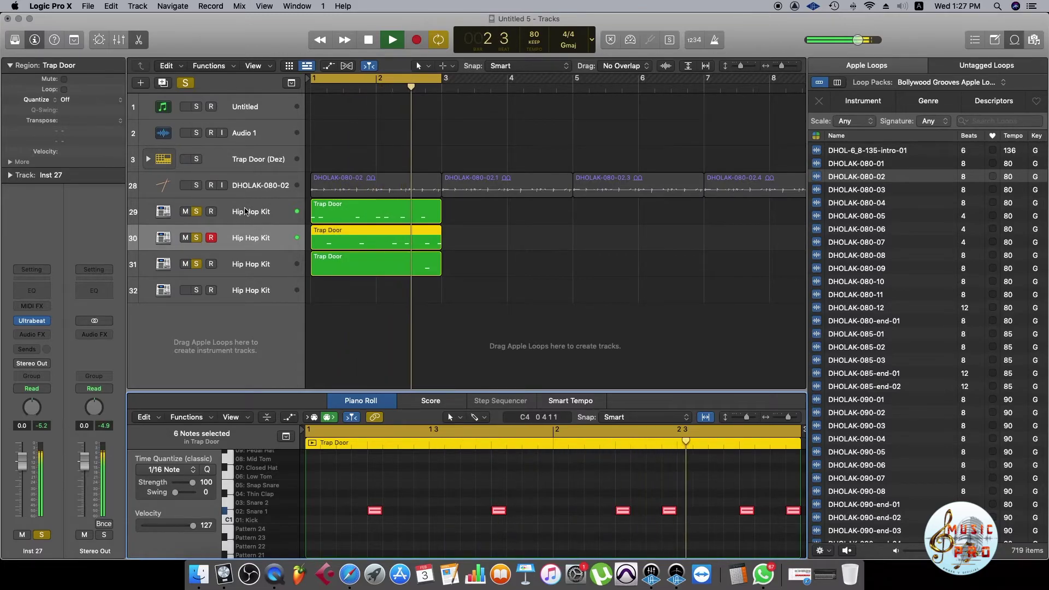
{"action": "left_click", "coordinate": [196, 185]}
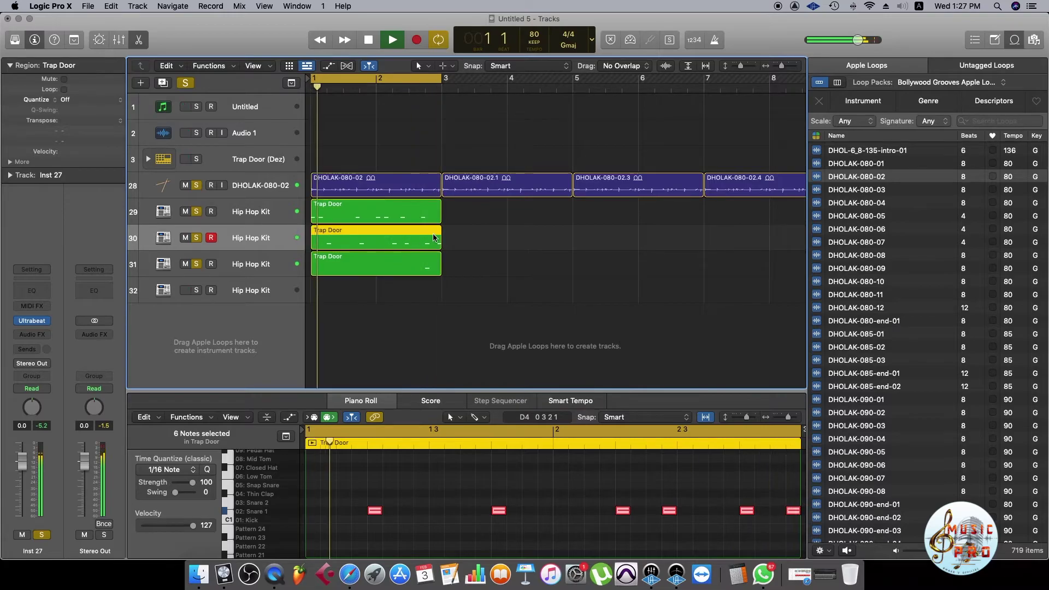
{"action": "key", "text": "space"}
{"action": "left_click", "coordinate": [461, 237]}
{"action": "left_click", "coordinate": [187, 85]}
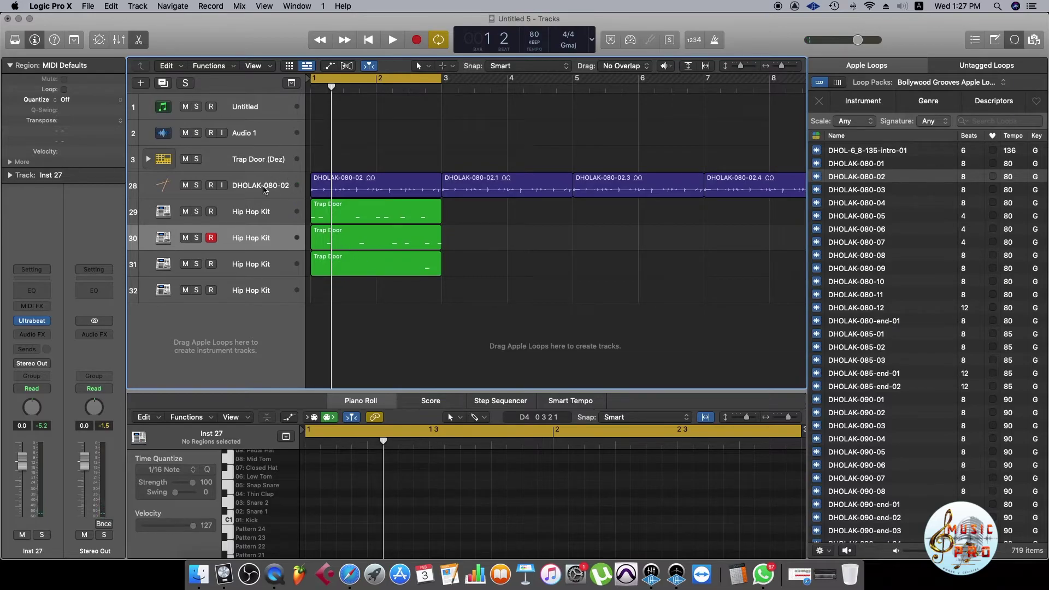
Change the Trap Door track's drummer to Isabela - Latin Percussion from the Library's Percussion category.
{"action": "left_click", "coordinate": [235, 159]}
{"action": "left_click", "coordinate": [8, 66]}
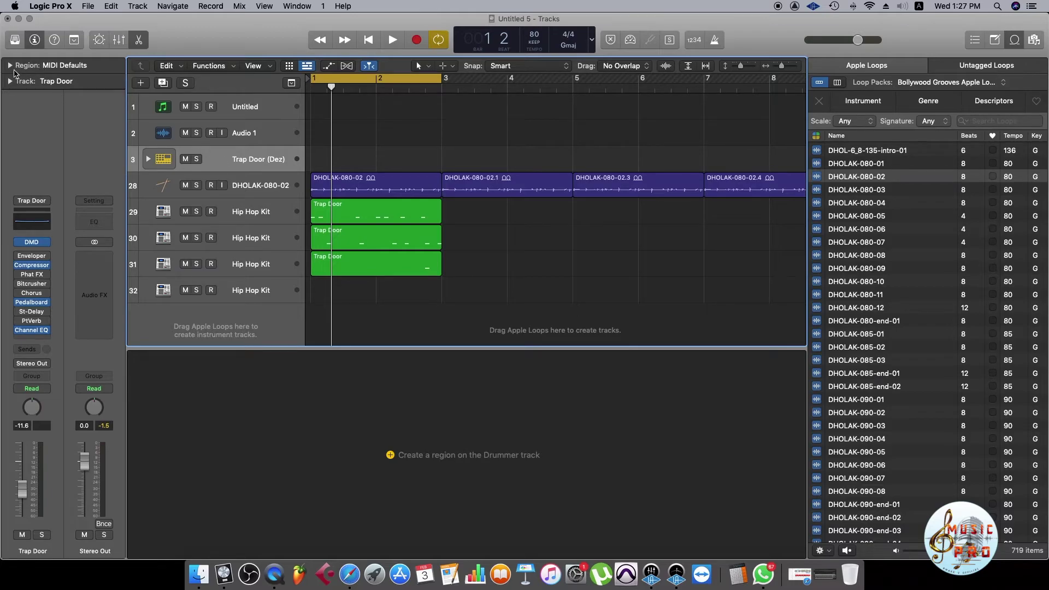
{"action": "left_click", "coordinate": [9, 43]}
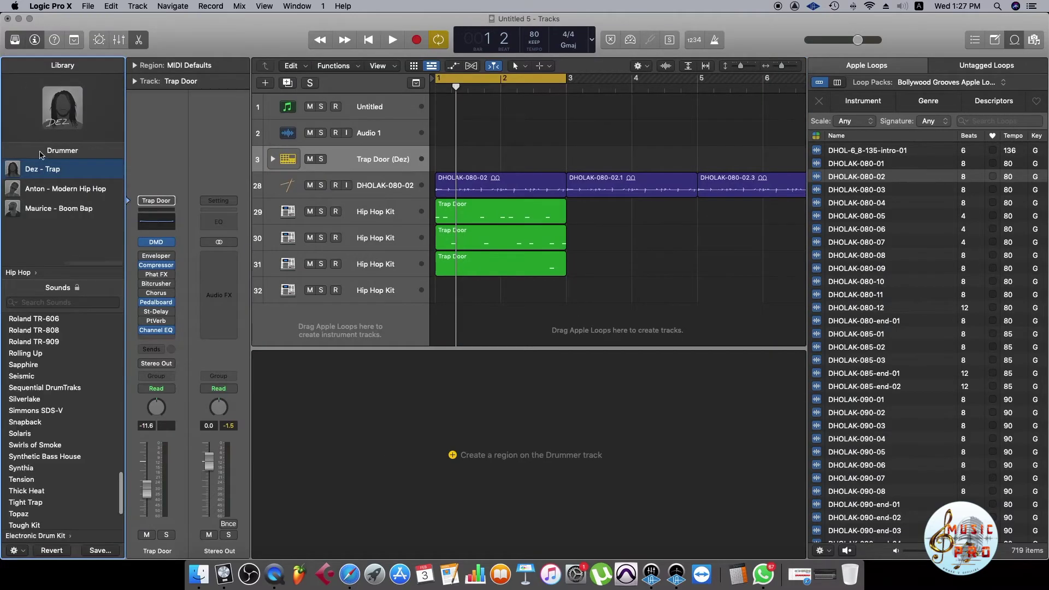
{"action": "scroll", "coordinate": [47, 221], "scroll_direction": "left", "scroll_amount": 5}
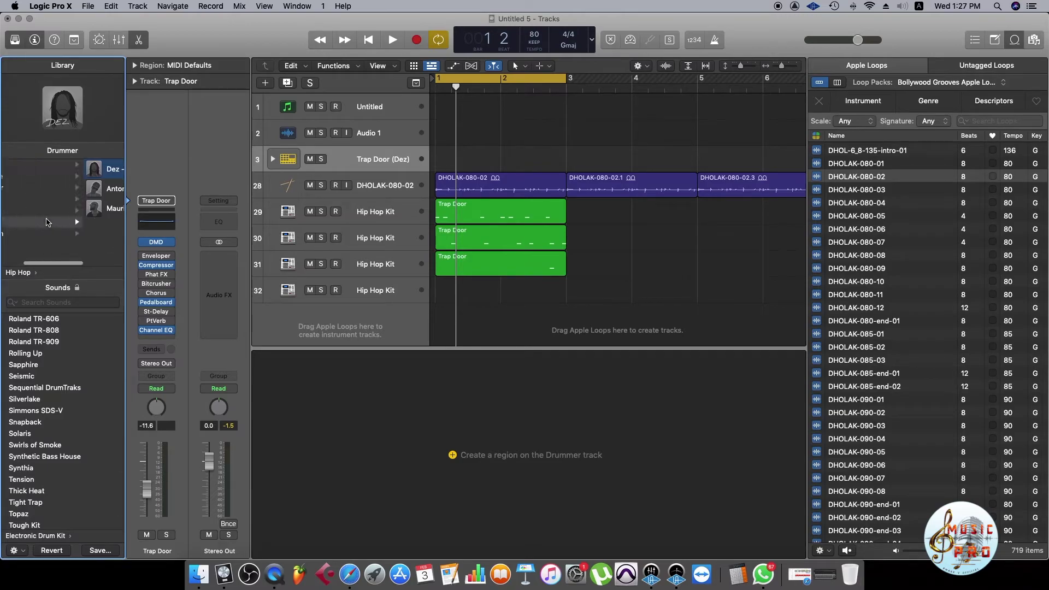
{"action": "scroll", "coordinate": [23, 201], "scroll_direction": "right", "scroll_amount": 5}
{"action": "scroll", "coordinate": [23, 202], "scroll_direction": "left", "scroll_amount": 5}
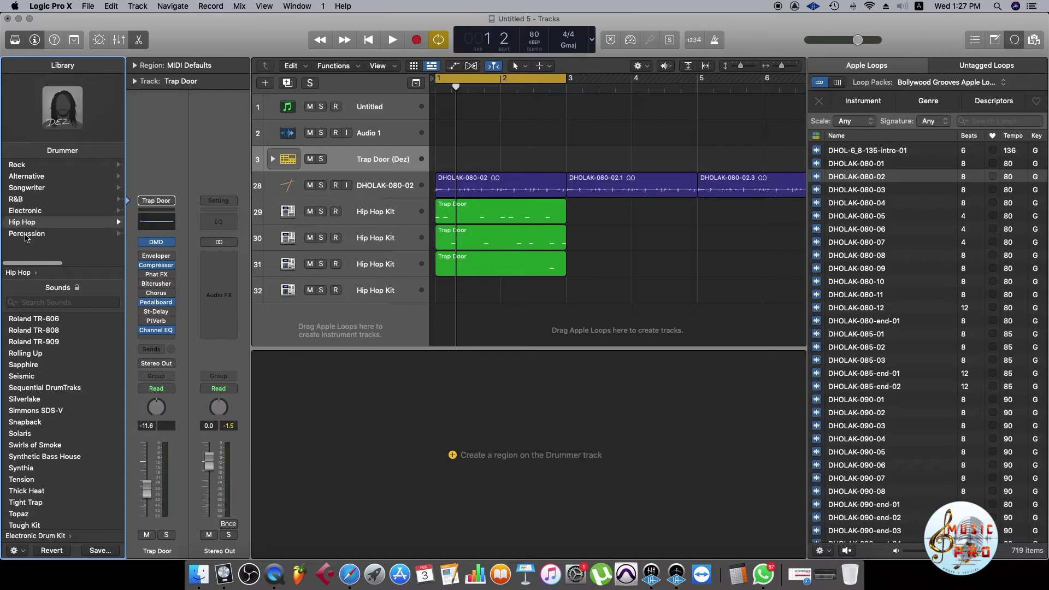
{"action": "left_click", "coordinate": [29, 234]}
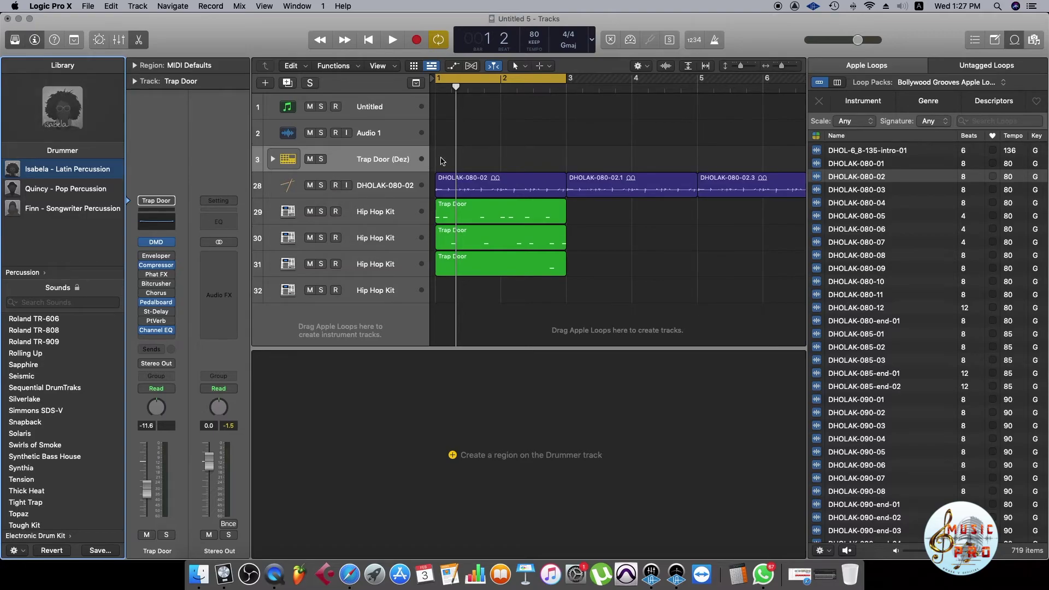
{"action": "left_click", "coordinate": [439, 160]}
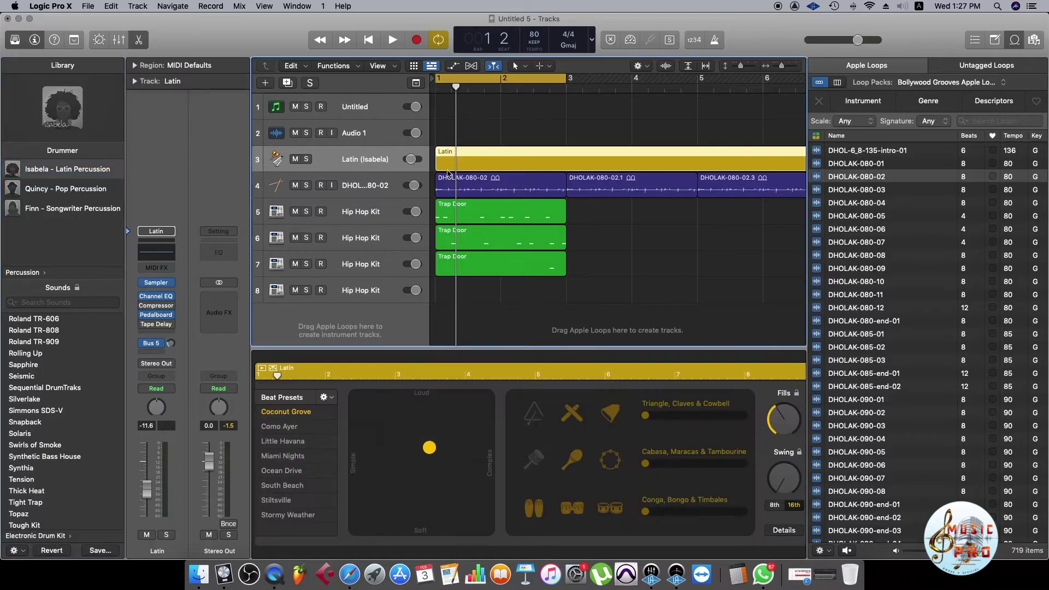
Solo the Latin drummer track and play it back.
{"action": "left_click", "coordinate": [306, 159]}
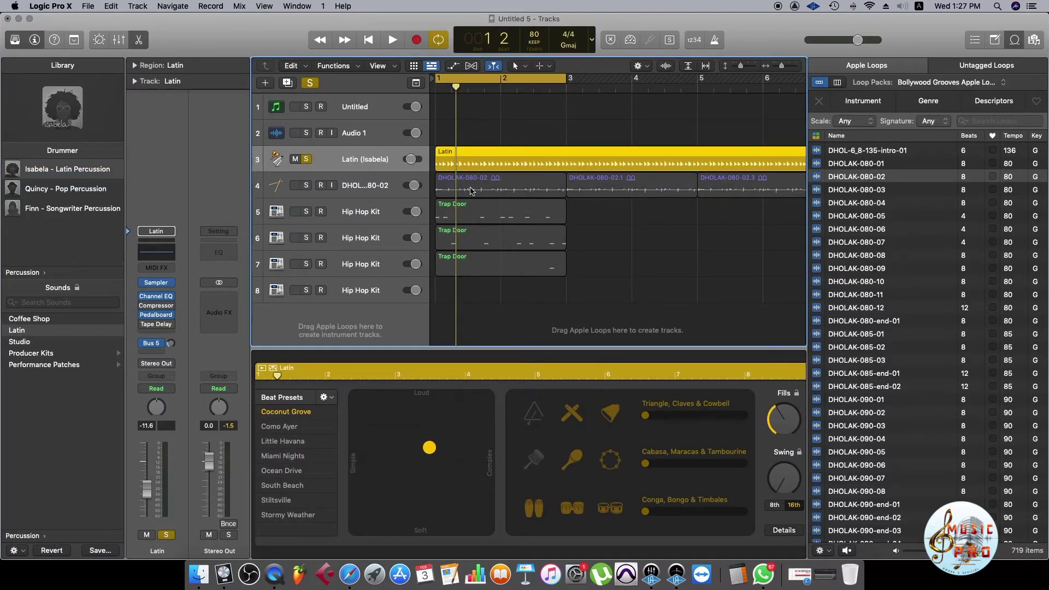
{"action": "key", "text": "space"}
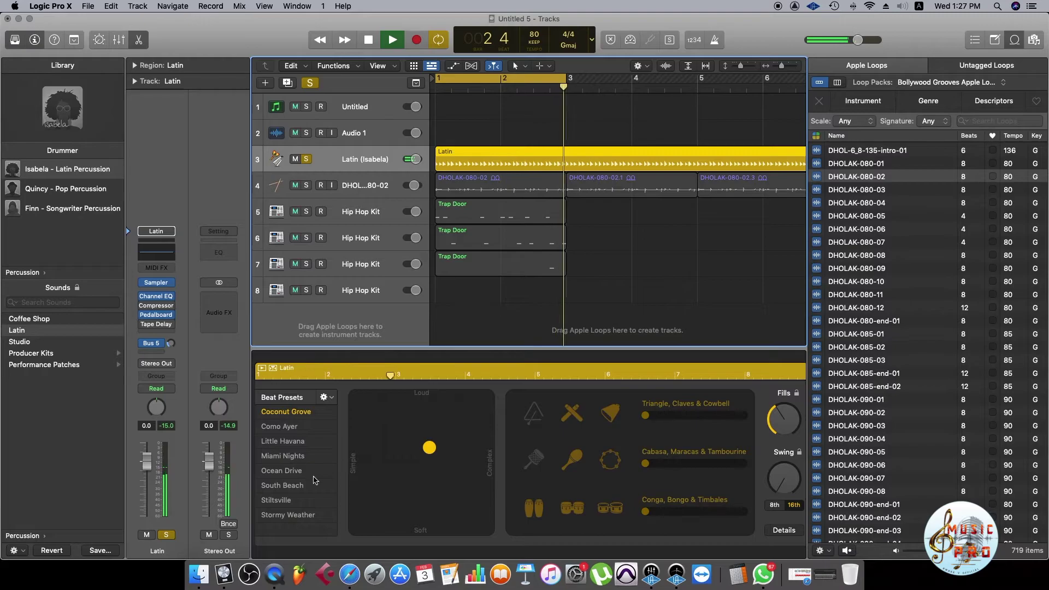
{"action": "key", "text": "space"}
Limit the Latin region to maracas and tambourine, raise their pattern variation, remove the fills, and make the performance much louder and slightly simpler.
{"action": "left_click", "coordinate": [539, 520]}
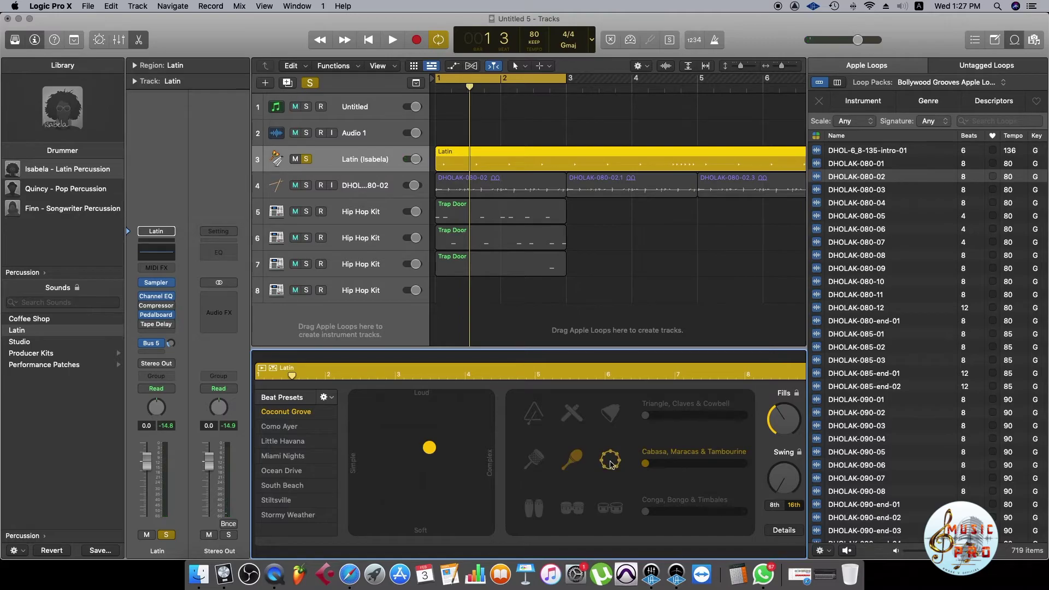
{"action": "key", "text": "space"}
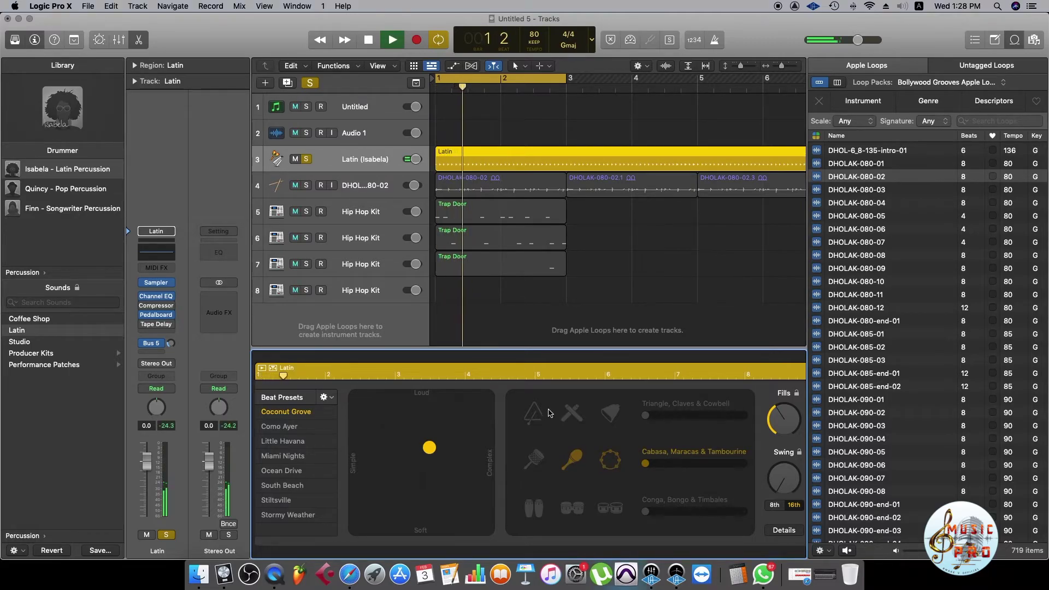
{"action": "left_click_drag", "start_coordinate": [645, 464], "coordinate": [675, 468]}
{"action": "left_click_drag", "start_coordinate": [430, 447], "coordinate": [418, 378]}
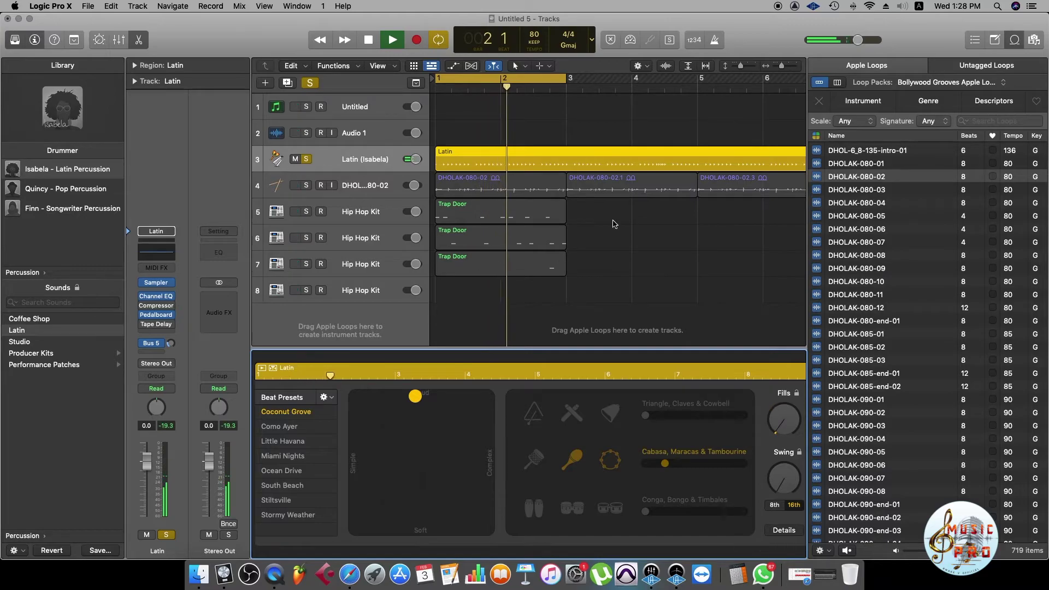
Split the Latin region at bar 3, delete the part after it, and select the remaining two-bar region.
{"action": "double_click", "coordinate": [566, 158], "text": "super"}
{"action": "left_click", "coordinate": [610, 159]}
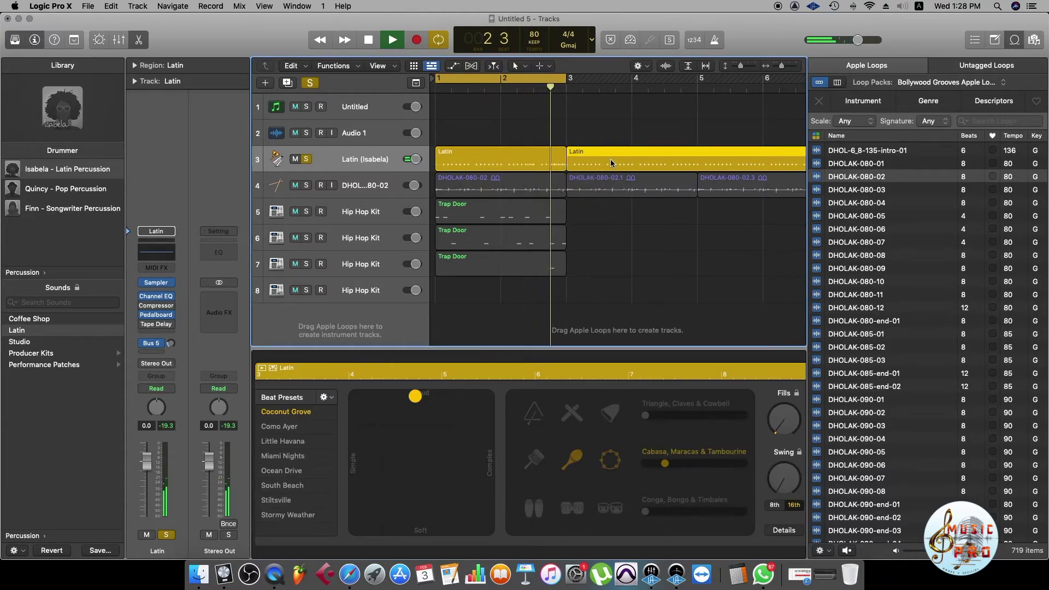
{"action": "key", "text": "Delete"}
{"action": "left_click", "coordinate": [538, 158]}
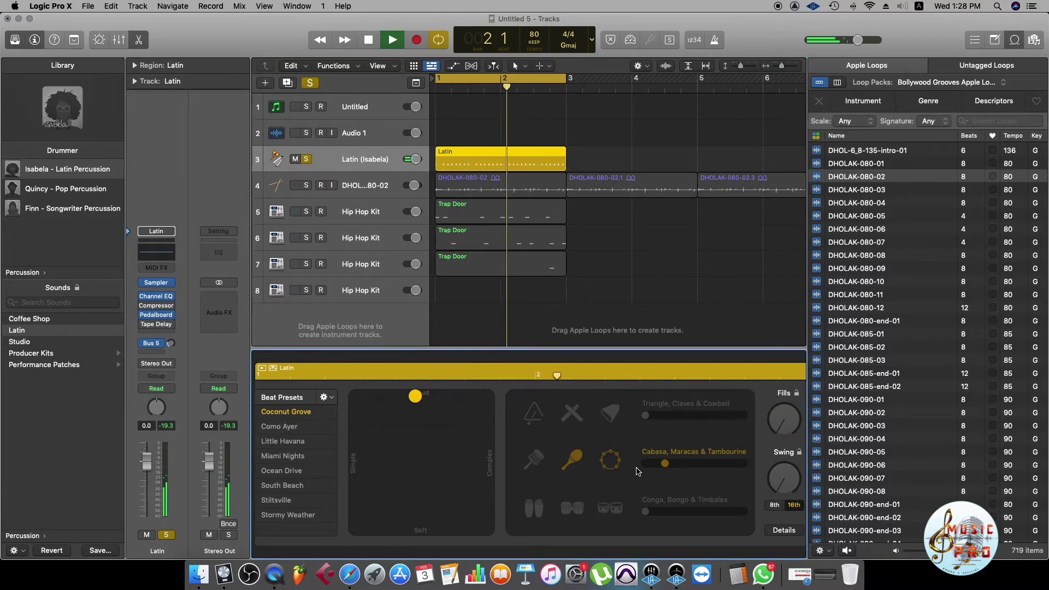
Turn off the maracas in the two-bar Latin region and raise the tambourine's pattern variation to about the middle of its range.
{"action": "left_click_drag", "start_coordinate": [666, 466], "coordinate": [704, 464]}
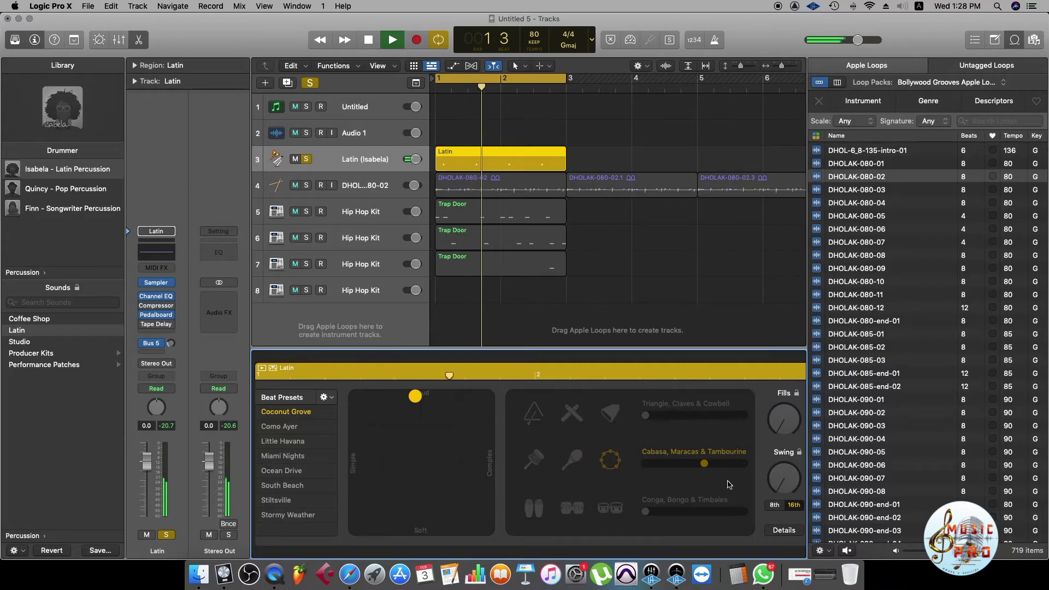
{"action": "left_click_drag", "start_coordinate": [703, 466], "coordinate": [686, 466]}
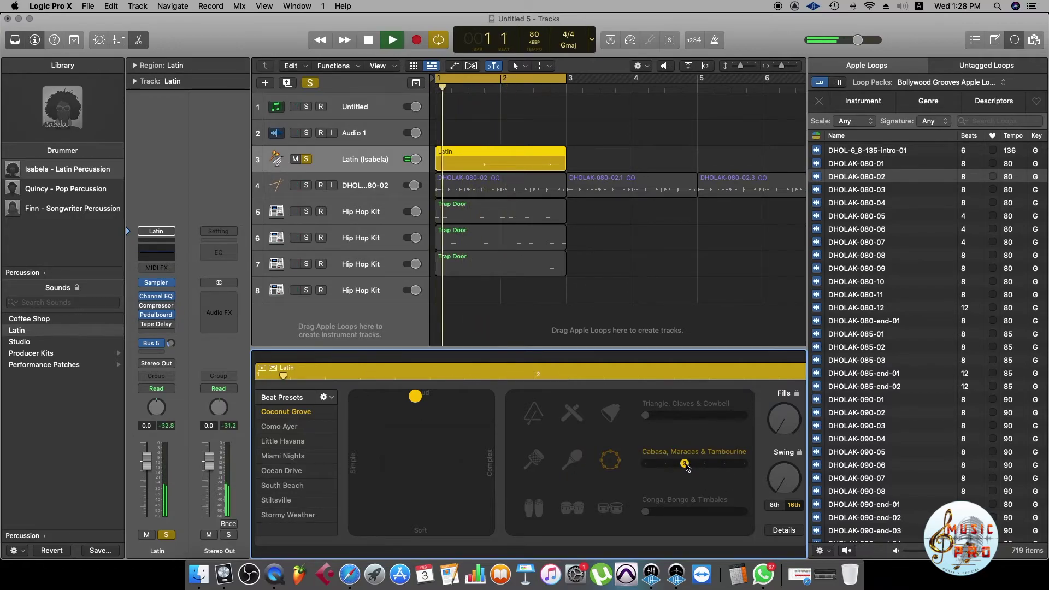
Raise the Latin region's tambourine variation further, set the performance to the loudest and most complex extreme, and add the cabasa.
{"action": "left_click_drag", "start_coordinate": [686, 465], "coordinate": [724, 465]}
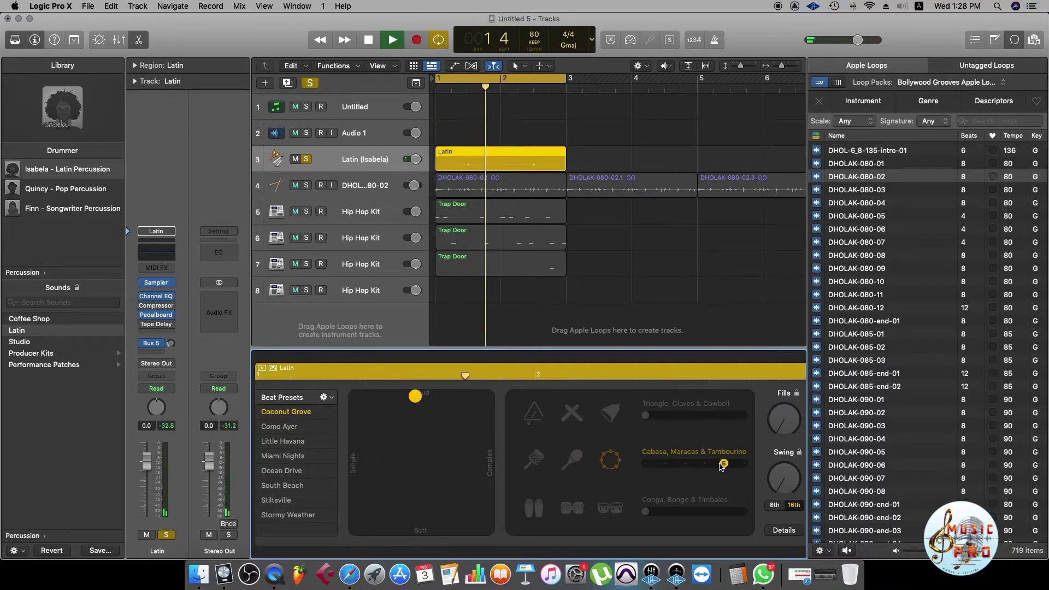
{"action": "left_click_drag", "start_coordinate": [401, 409], "coordinate": [488, 396]}
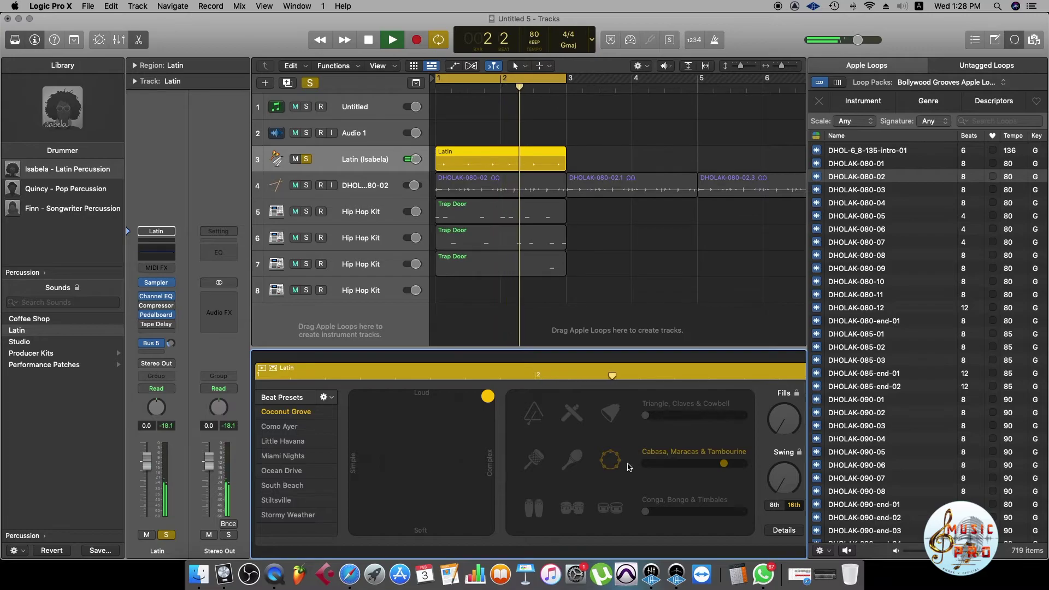
{"action": "left_click", "coordinate": [533, 463]}
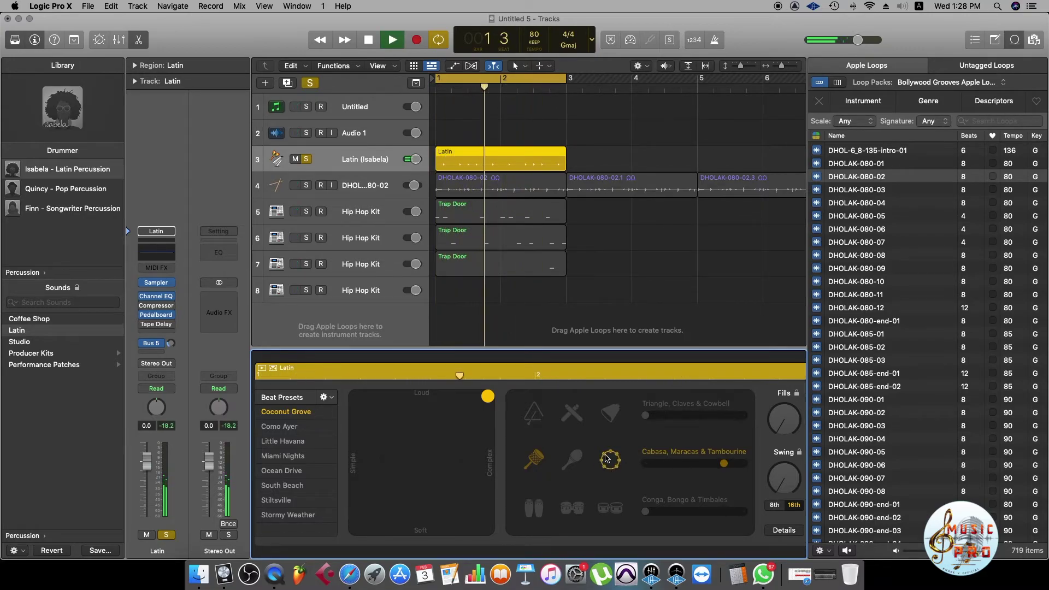
Solo the dholak loop track to hear it with the Latin part, stop playback, and clear all solos.
{"action": "left_click", "coordinate": [305, 185]}
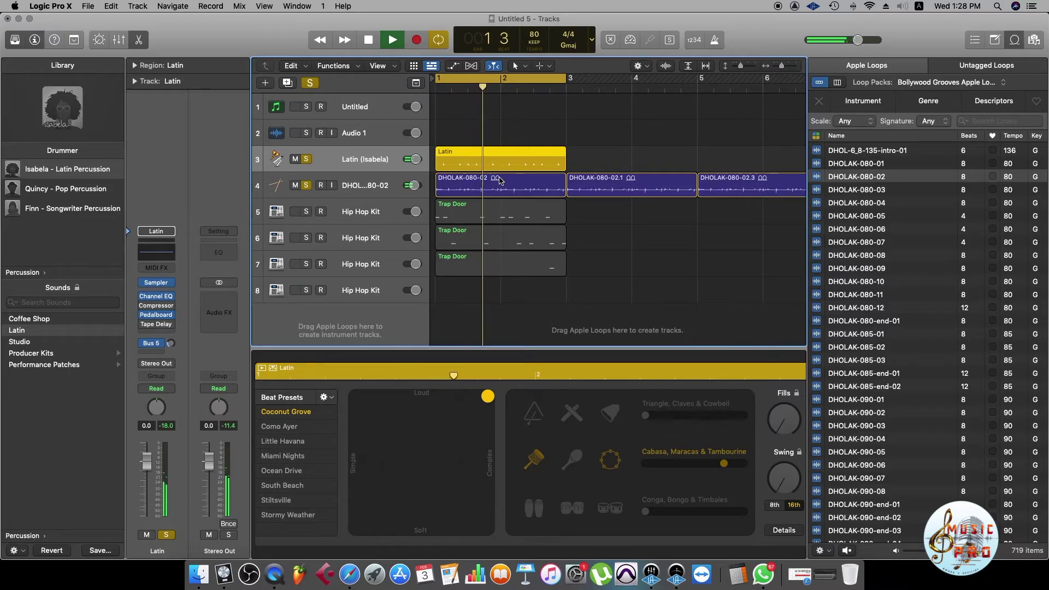
{"action": "key", "text": "space"}
{"action": "left_click", "coordinate": [309, 84]}
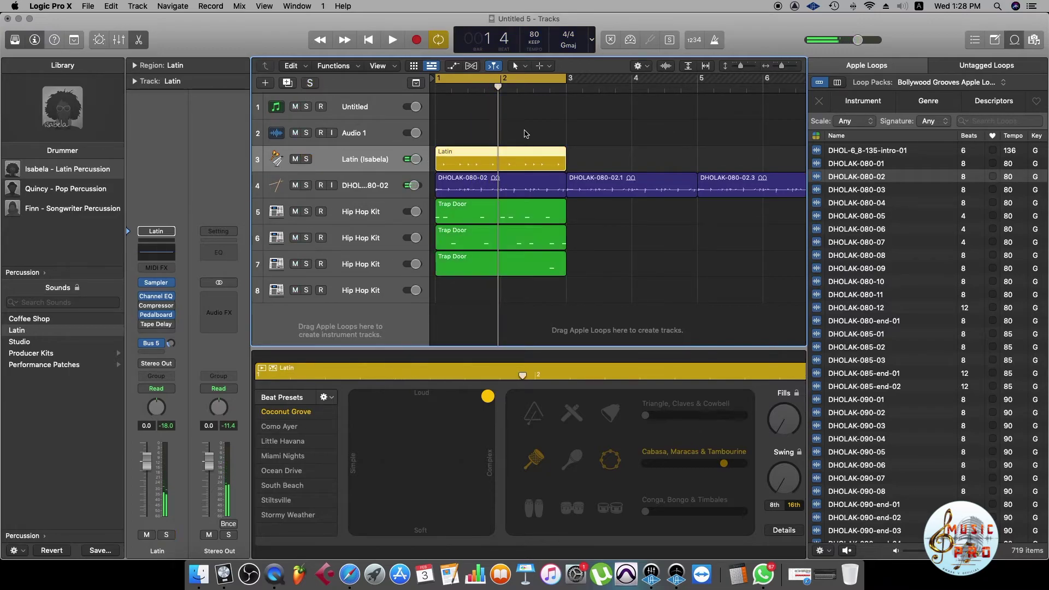
Convert the Latin drummer region to MIDI and separate it by note pitch.
{"action": "right_click", "coordinate": [470, 150]}
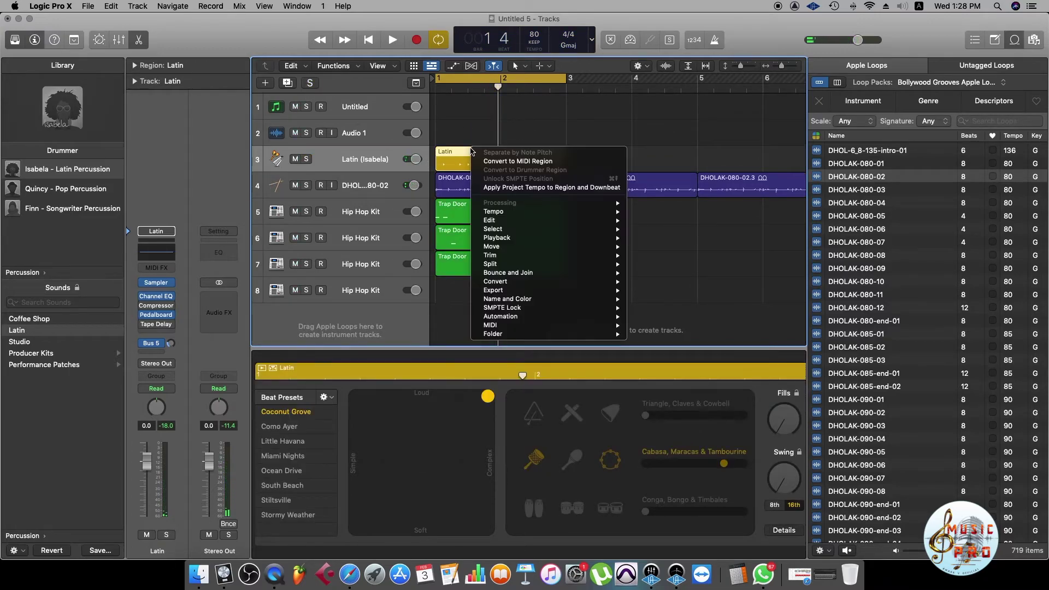
{"action": "left_click", "coordinate": [496, 162]}
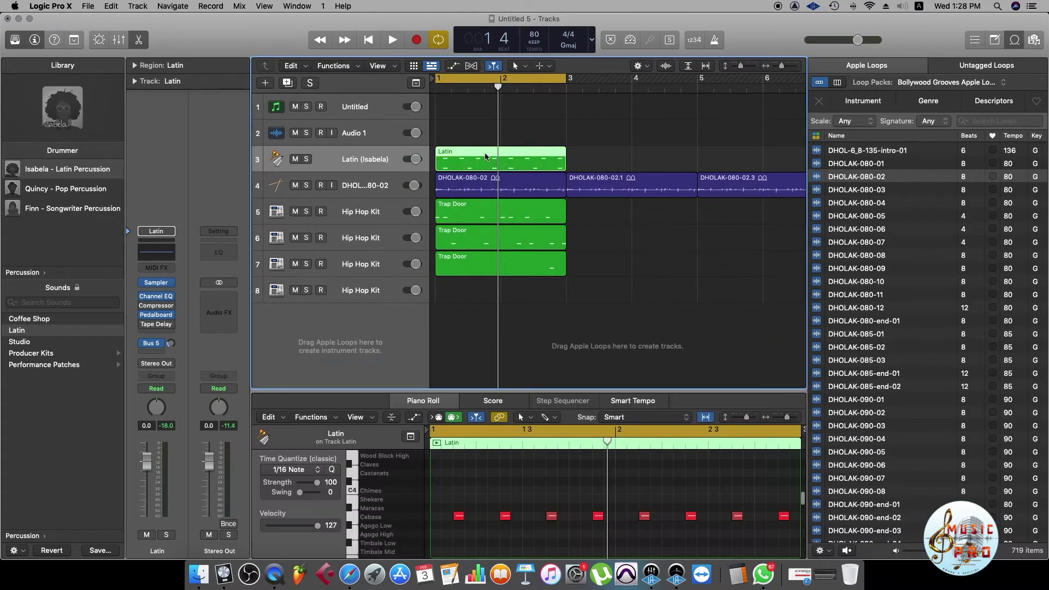
{"action": "right_click", "coordinate": [486, 154]}
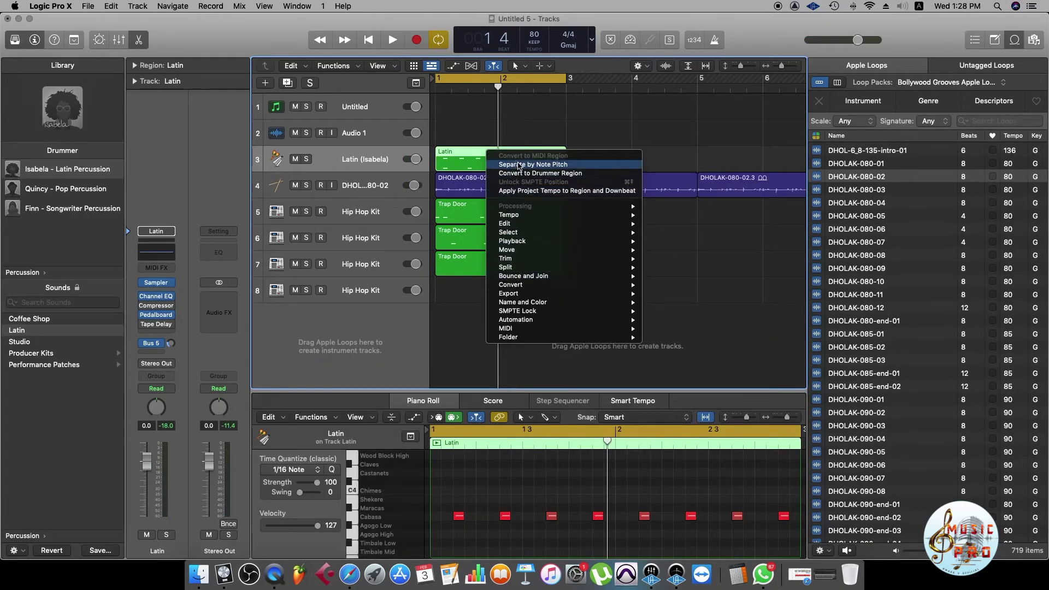
{"action": "left_click", "coordinate": [529, 165]}
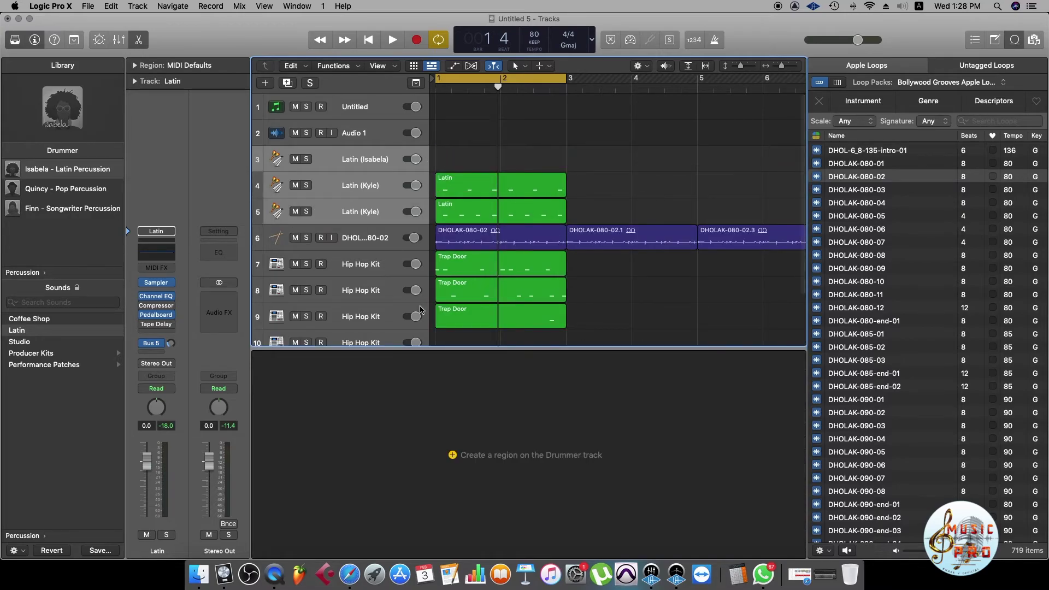
Load the Indian & Middle Eastern Kit in Ultrabeat on the empty Hip Hop Kit track and close the plug-in.
{"action": "scroll", "coordinate": [421, 310], "scroll_direction": "down", "scroll_amount": 2}
{"action": "left_click", "coordinate": [375, 303]}
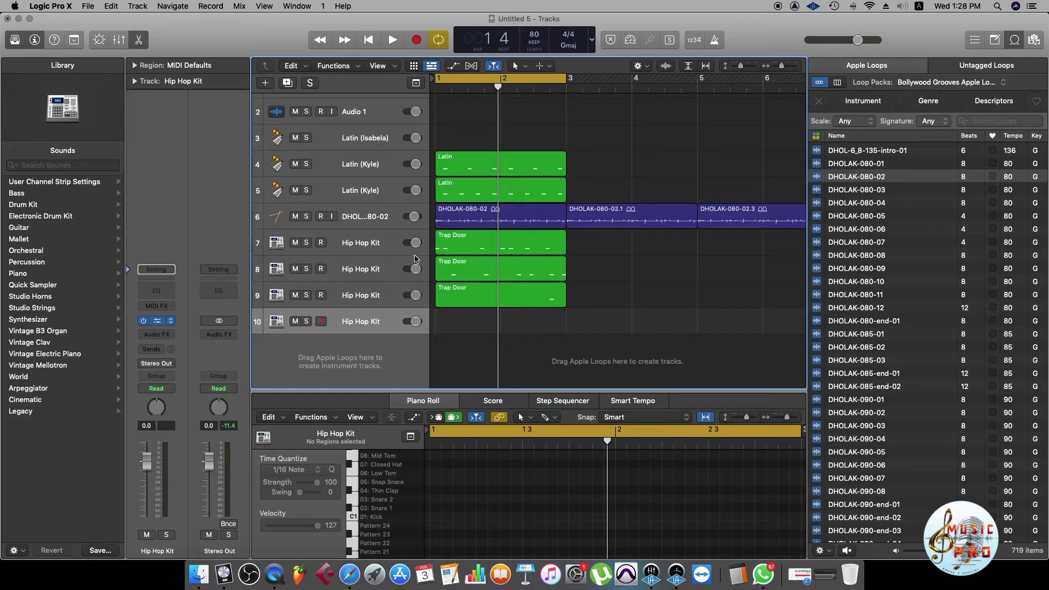
{"action": "left_click", "coordinate": [410, 169]}
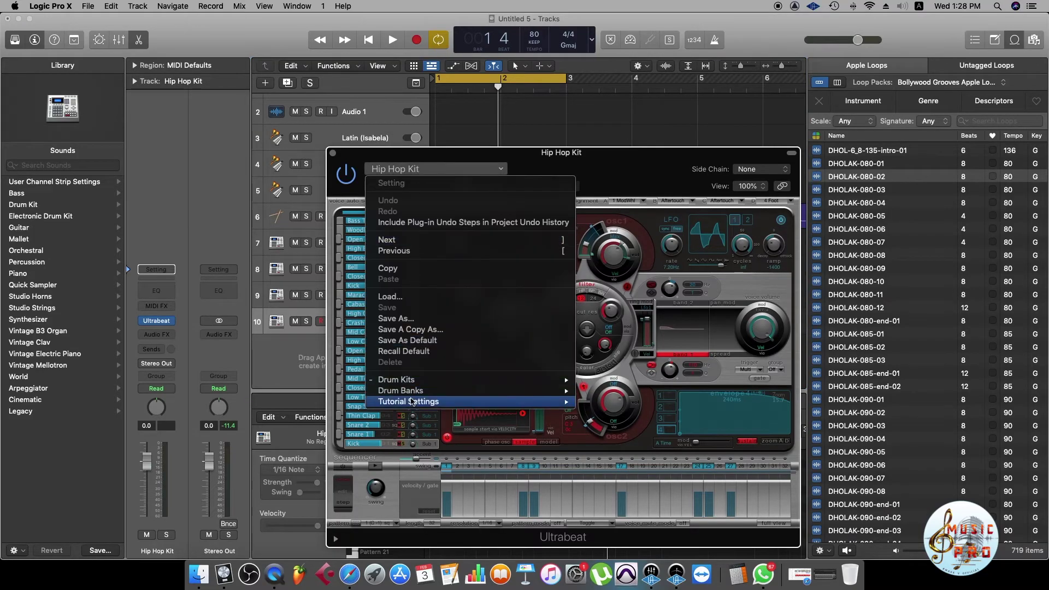
{"action": "mouse_move", "coordinate": [492, 380]}
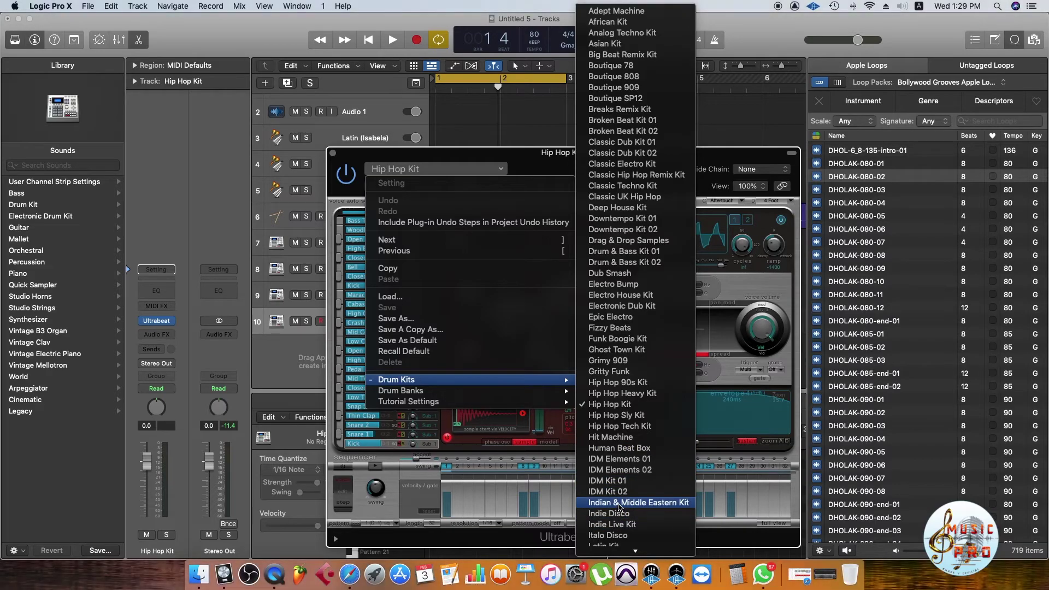
{"action": "left_click", "coordinate": [610, 503]}
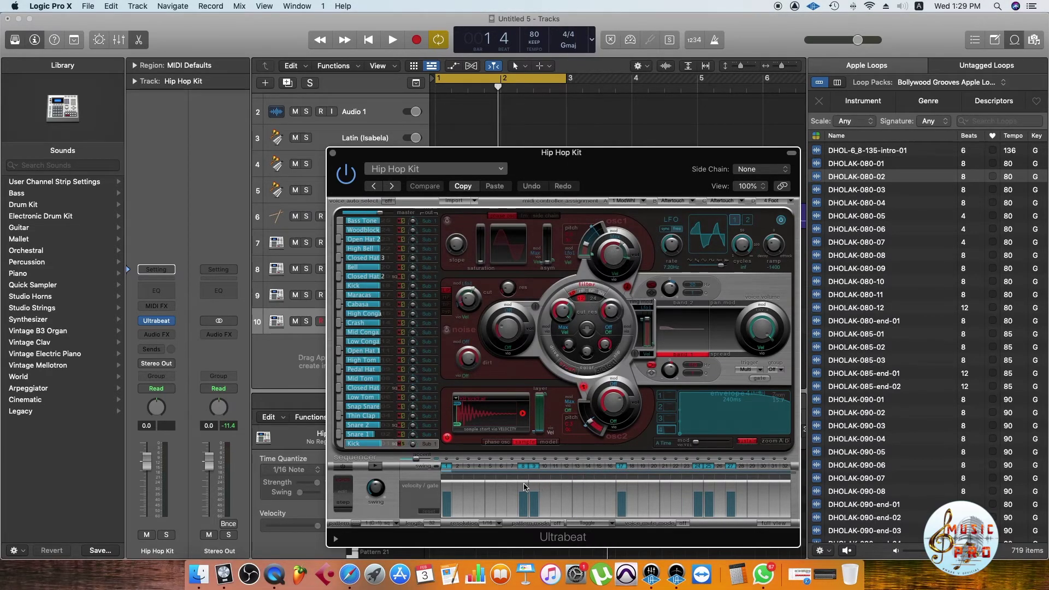
{"action": "key", "text": "super+w"}
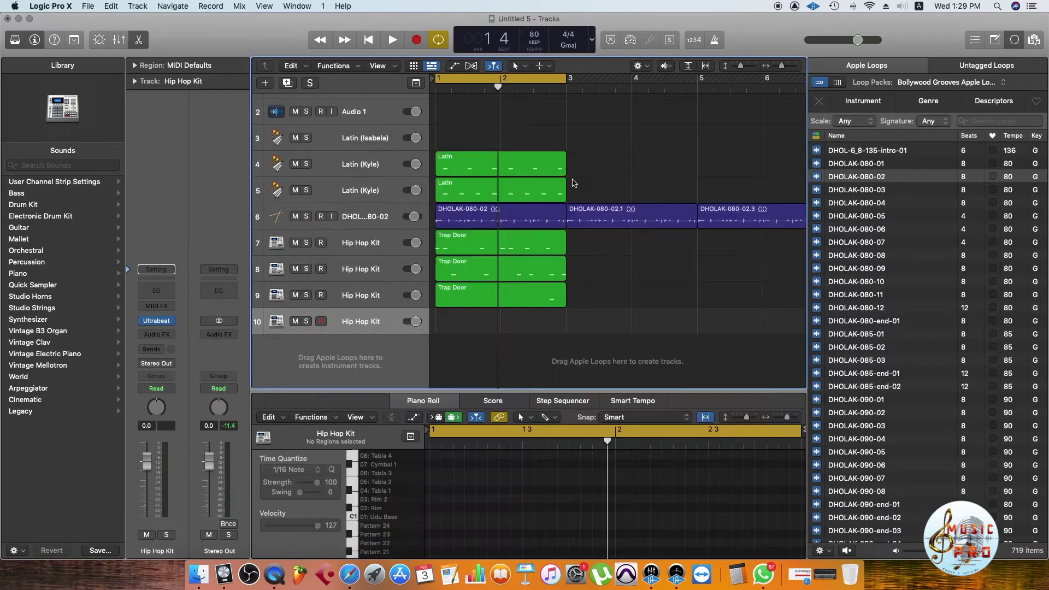
Move the Latin MIDI region from track 5 to Hip Hop Kit track 10, solo that track, and play it back.
{"action": "left_click_drag", "start_coordinate": [454, 188], "coordinate": [452, 317]}
{"action": "left_click", "coordinate": [306, 322]}
{"action": "key", "text": "space"}
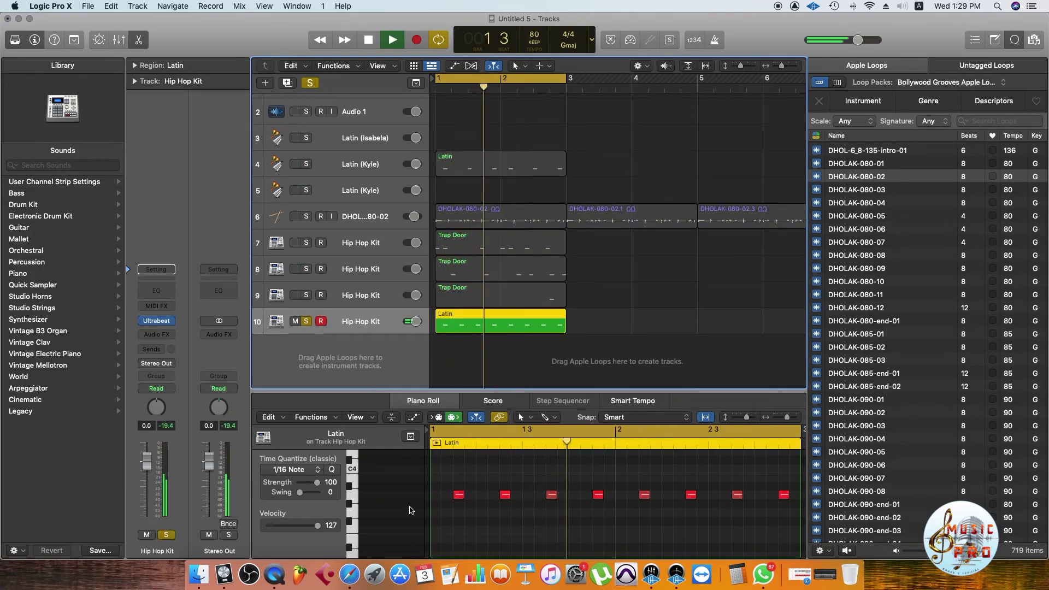
{"action": "key", "text": "space"}
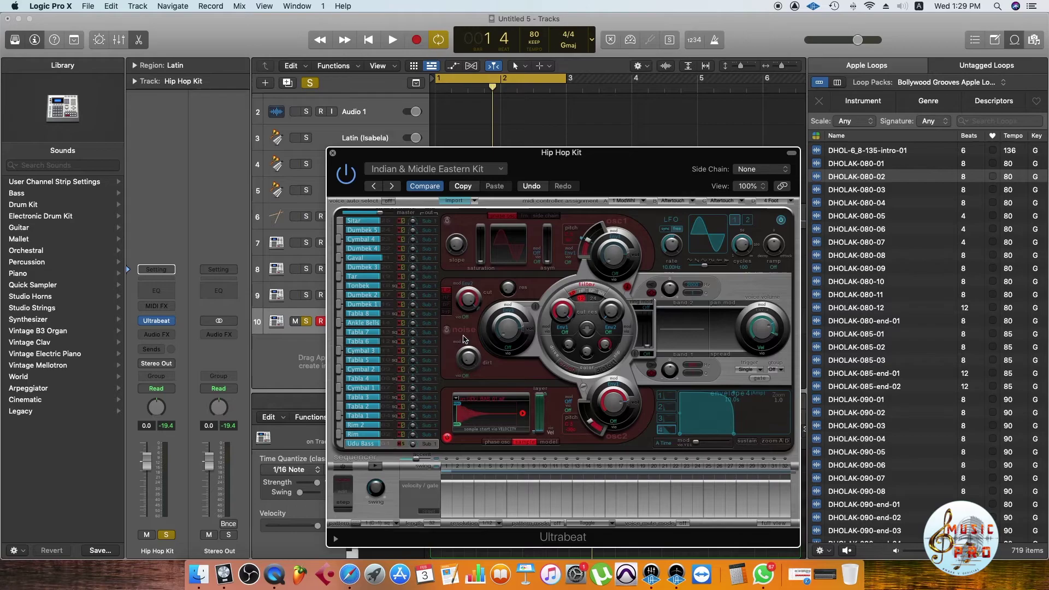
{"action": "key", "text": "super+w"}
{"action": "left_click", "coordinate": [470, 337]}
{"action": "double_click", "coordinate": [471, 329]}
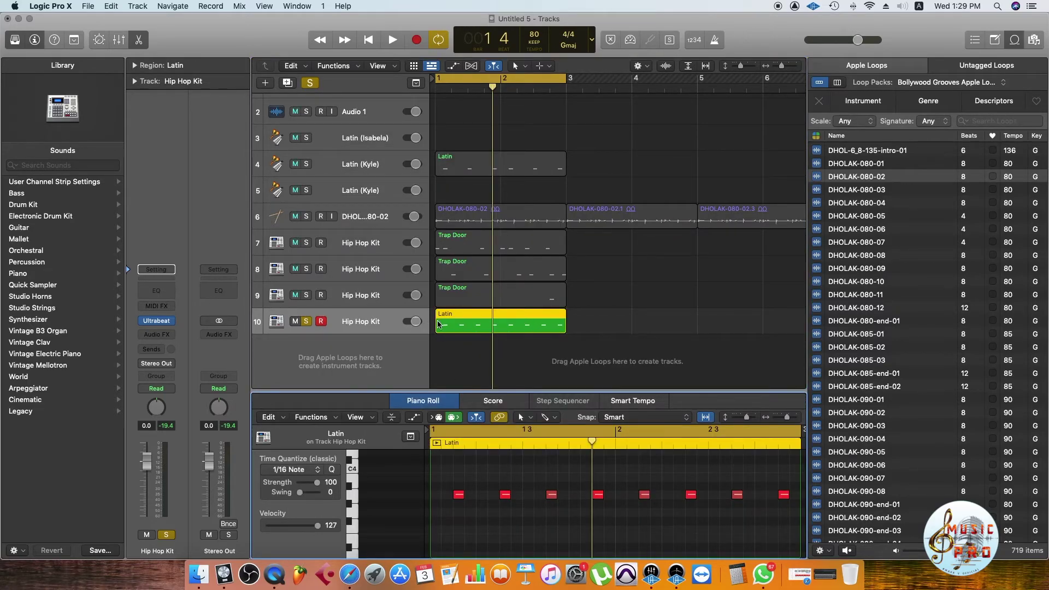
{"action": "left_click", "coordinate": [478, 345]}
{"action": "double_click", "coordinate": [475, 331]}
{"action": "left_click", "coordinate": [467, 351]}
{"action": "left_click", "coordinate": [467, 329]}
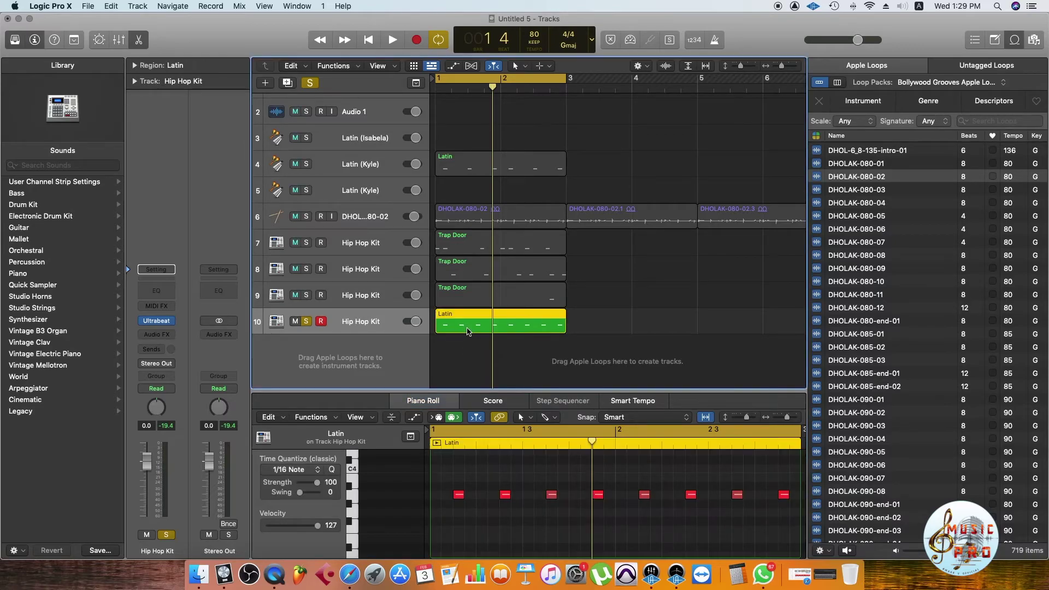
{"action": "key", "text": "super+4"}
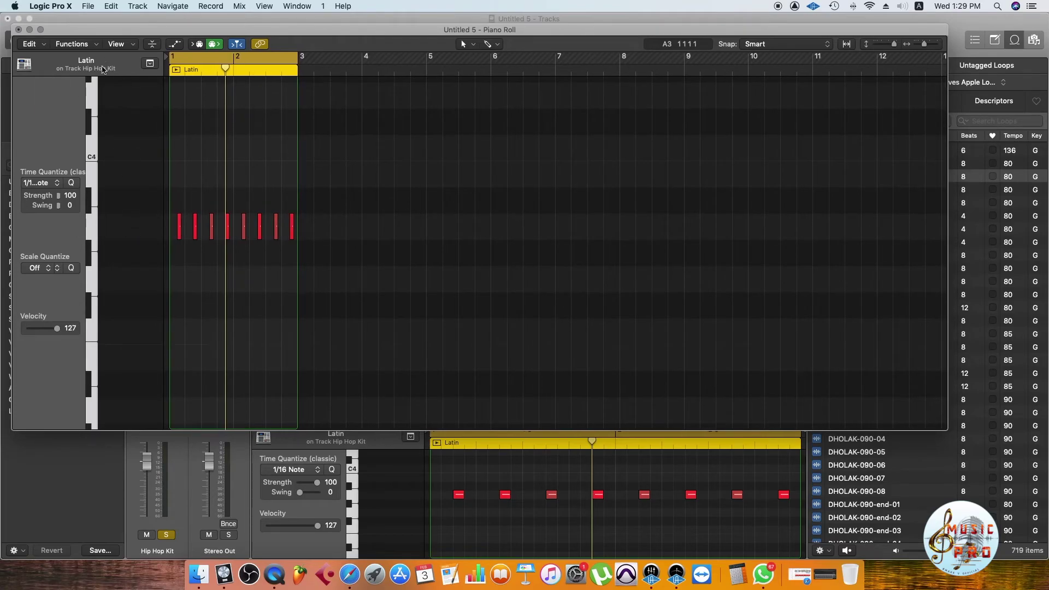
{"action": "left_click", "coordinate": [19, 29]}
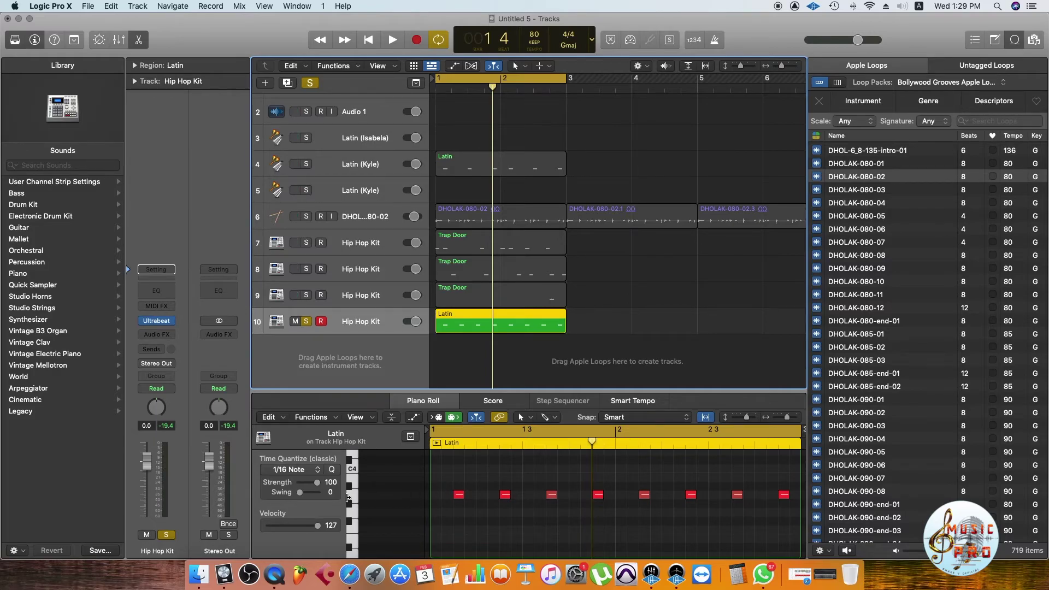
Select all the notes in the Latin region on track 10 and transpose them down one octave.
{"action": "left_click", "coordinate": [356, 500]}
{"action": "left_click_drag", "start_coordinate": [458, 495], "coordinate": [508, 497]}
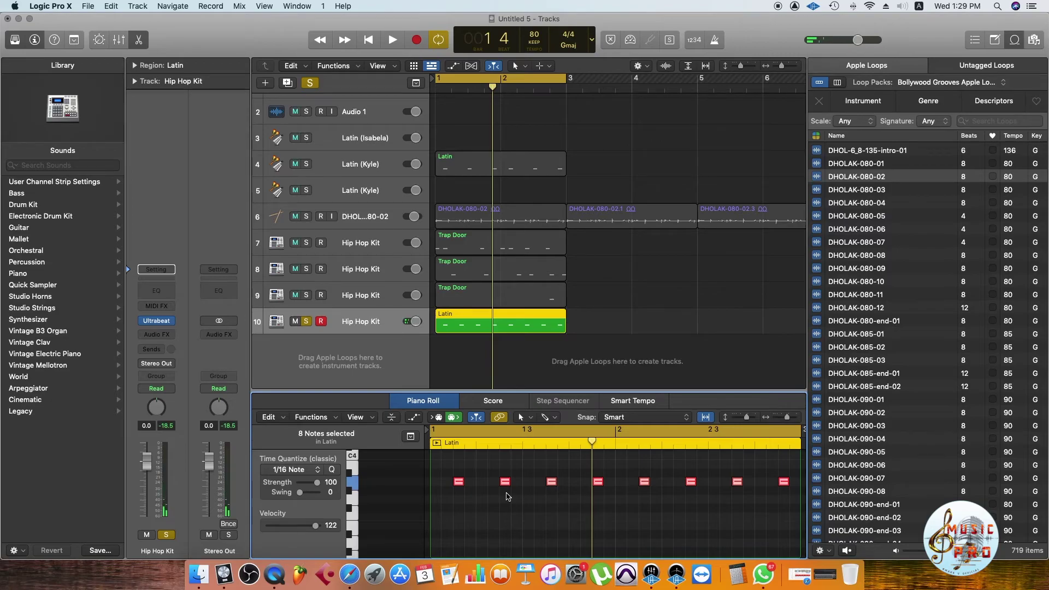
{"action": "key", "text": "alt+shift+Down"}
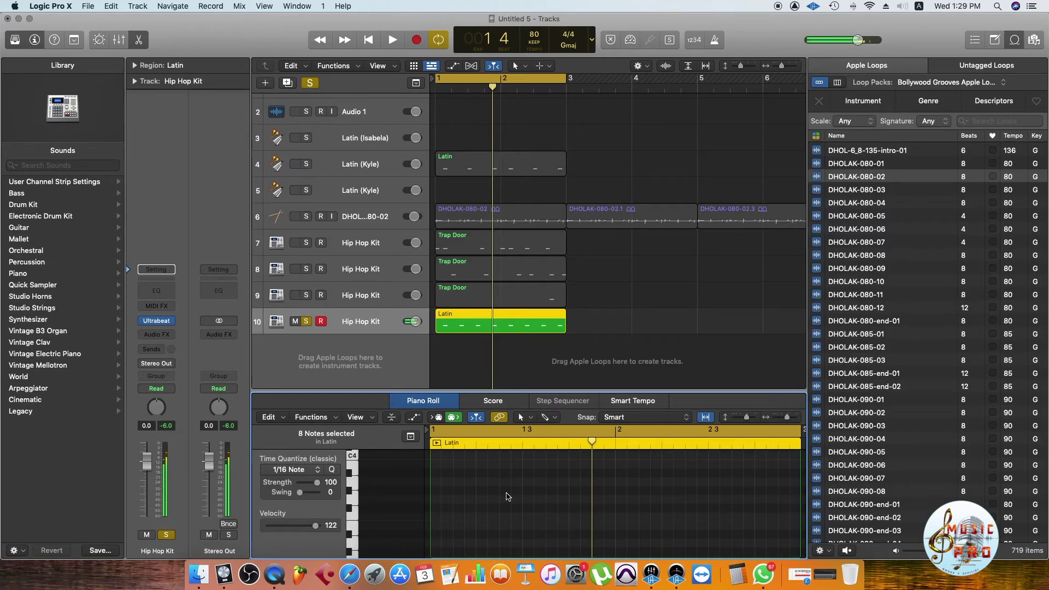
Audition the kit's dumbek, cymbal, tabla and other percussion sounds in the piano roll, down to the Udu Bass.
{"action": "scroll", "coordinate": [504, 497], "scroll_direction": "down", "scroll_amount": 5}
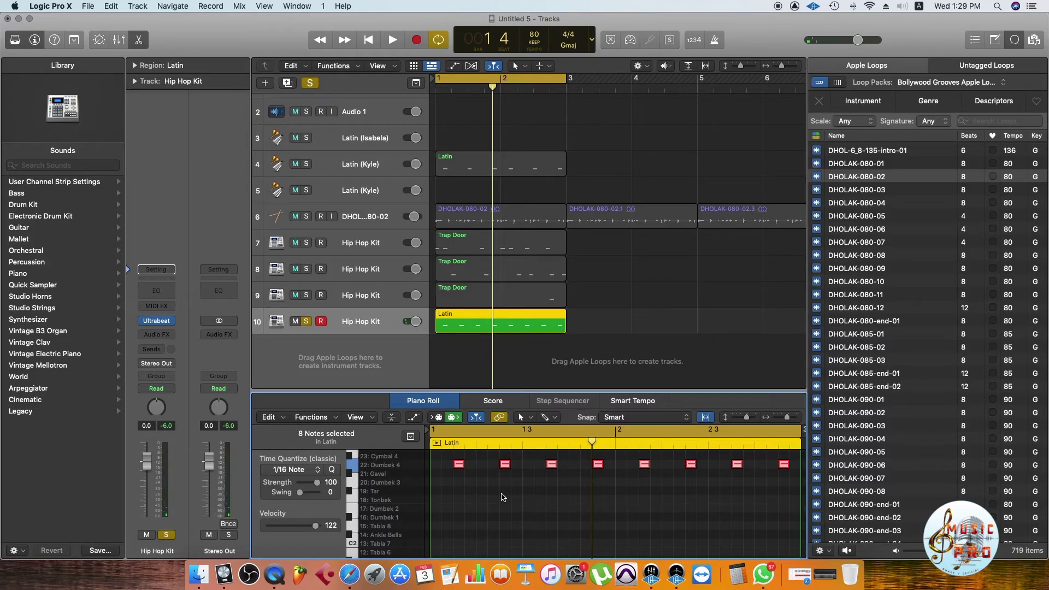
{"action": "scroll", "coordinate": [425, 514], "scroll_direction": "down", "scroll_amount": 1}
{"action": "scroll", "coordinate": [423, 513], "scroll_direction": "down", "scroll_amount": 5}
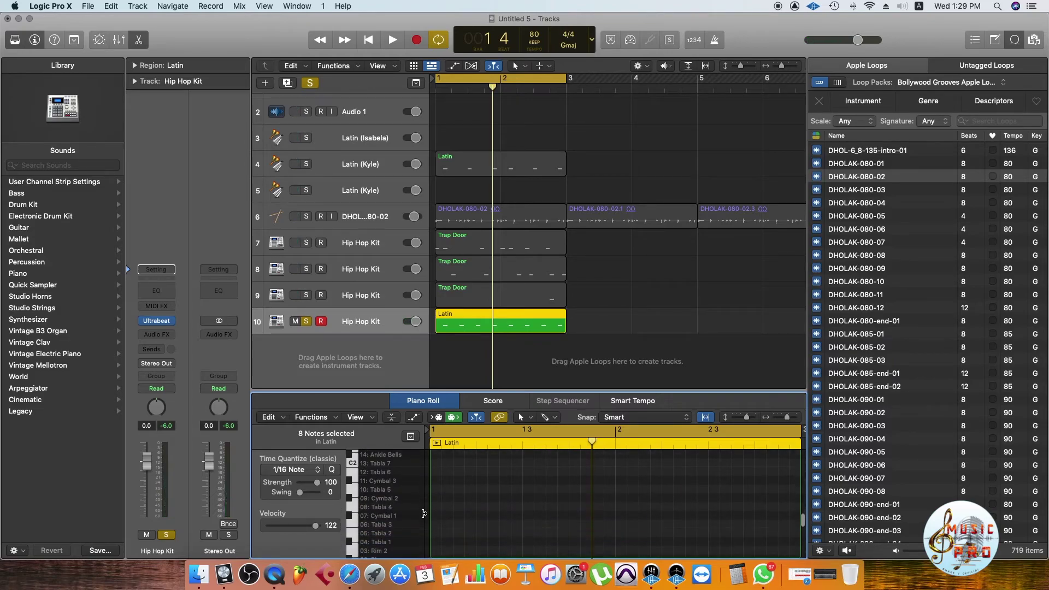
{"action": "scroll", "coordinate": [391, 513], "scroll_direction": "up", "scroll_amount": 2}
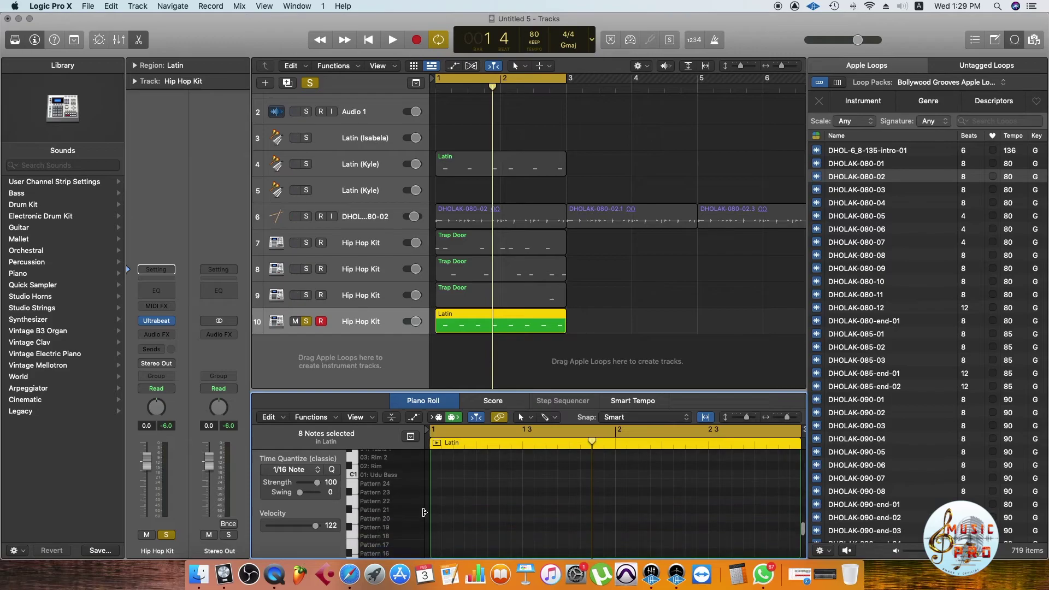
{"action": "scroll", "coordinate": [391, 512], "scroll_direction": "up", "scroll_amount": 3}
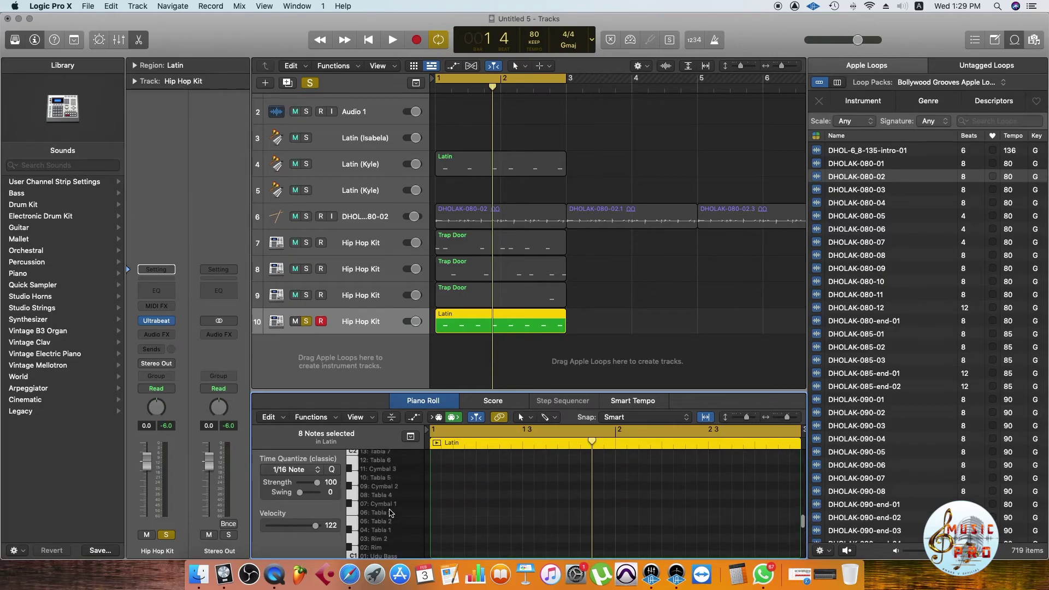
{"action": "scroll", "coordinate": [391, 513], "scroll_direction": "up", "scroll_amount": 2}
{"action": "scroll", "coordinate": [391, 506], "scroll_direction": "up", "scroll_amount": 9}
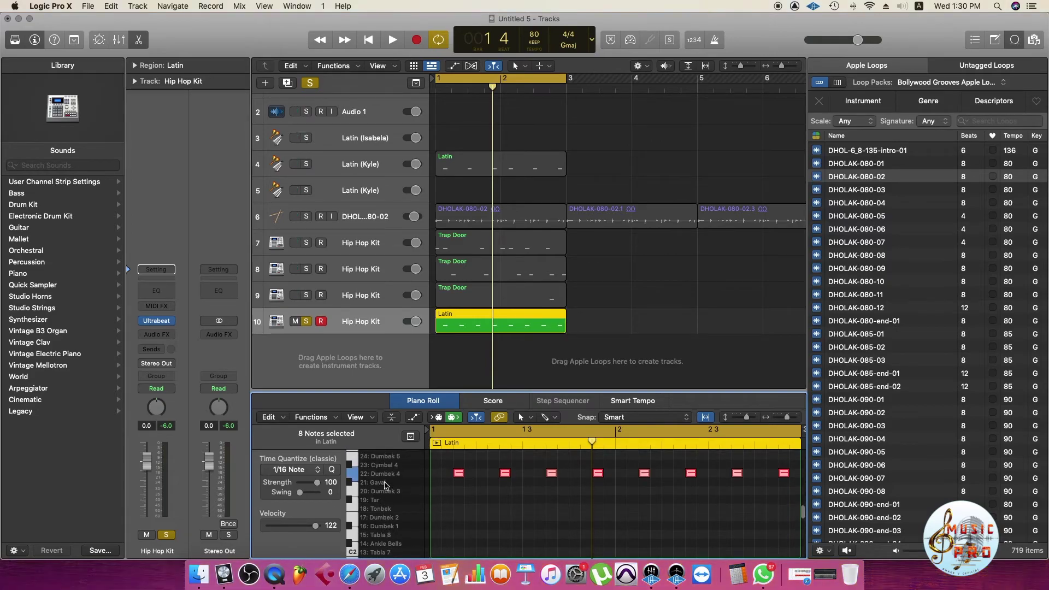
{"action": "scroll", "coordinate": [382, 495], "scroll_direction": "up", "scroll_amount": 4}
{"action": "left_click", "coordinate": [382, 500]}
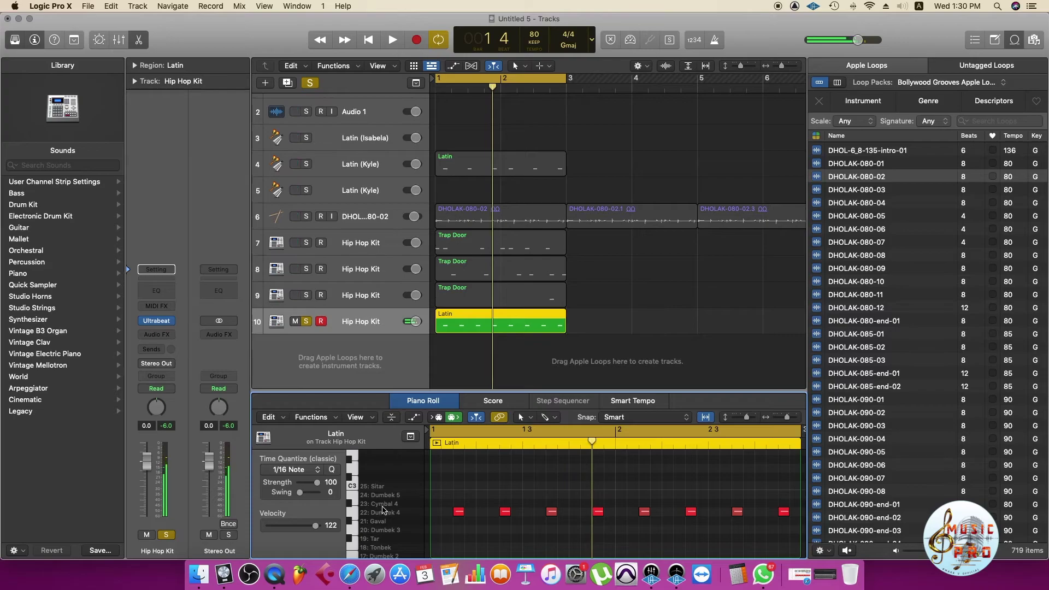
{"action": "left_click", "coordinate": [383, 509]}
{"action": "left_click", "coordinate": [383, 530]}
{"action": "scroll", "coordinate": [382, 536], "scroll_direction": "down", "scroll_amount": 4}
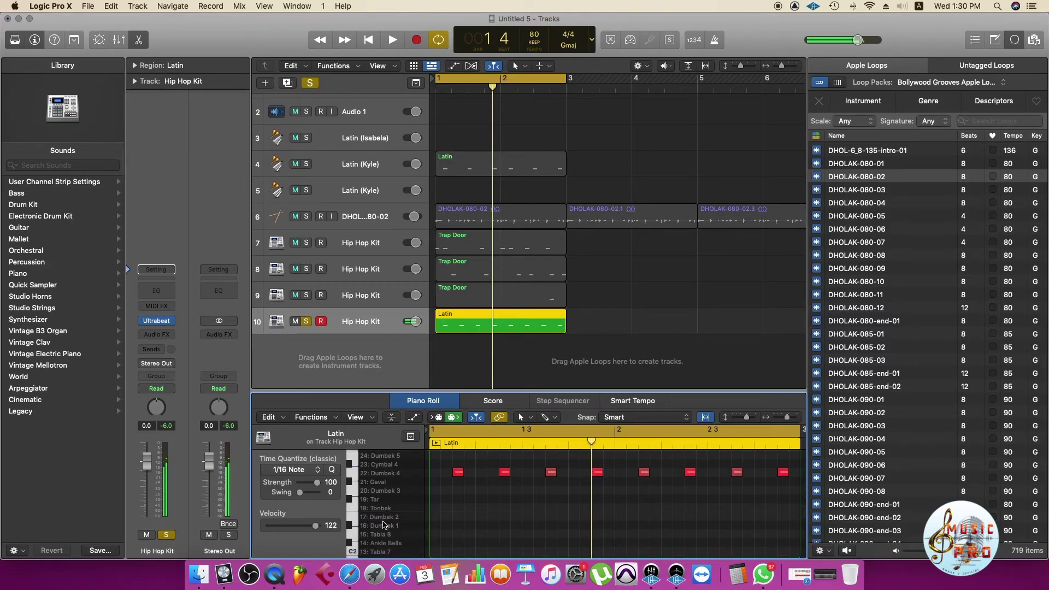
{"action": "scroll", "coordinate": [384, 518], "scroll_direction": "down", "scroll_amount": 3}
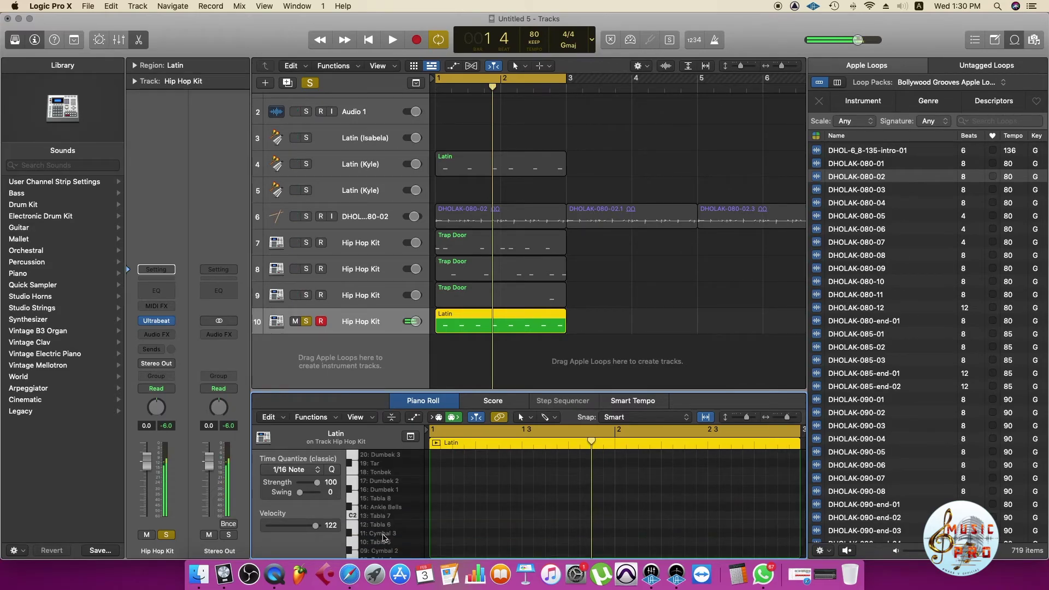
{"action": "scroll", "coordinate": [386, 546], "scroll_direction": "down", "scroll_amount": 4}
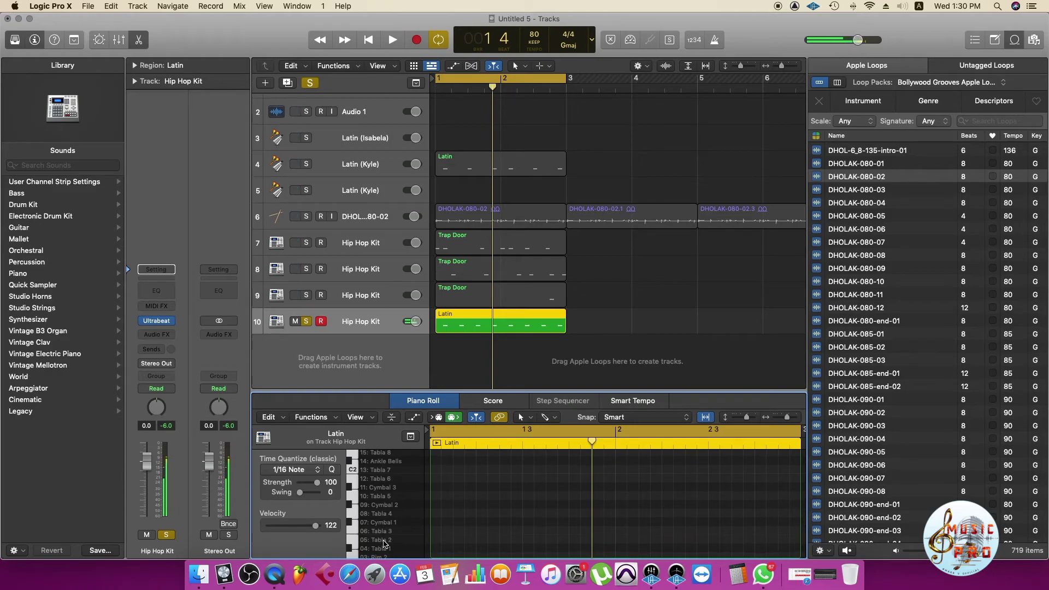
{"action": "scroll", "coordinate": [386, 524], "scroll_direction": "down", "scroll_amount": 3}
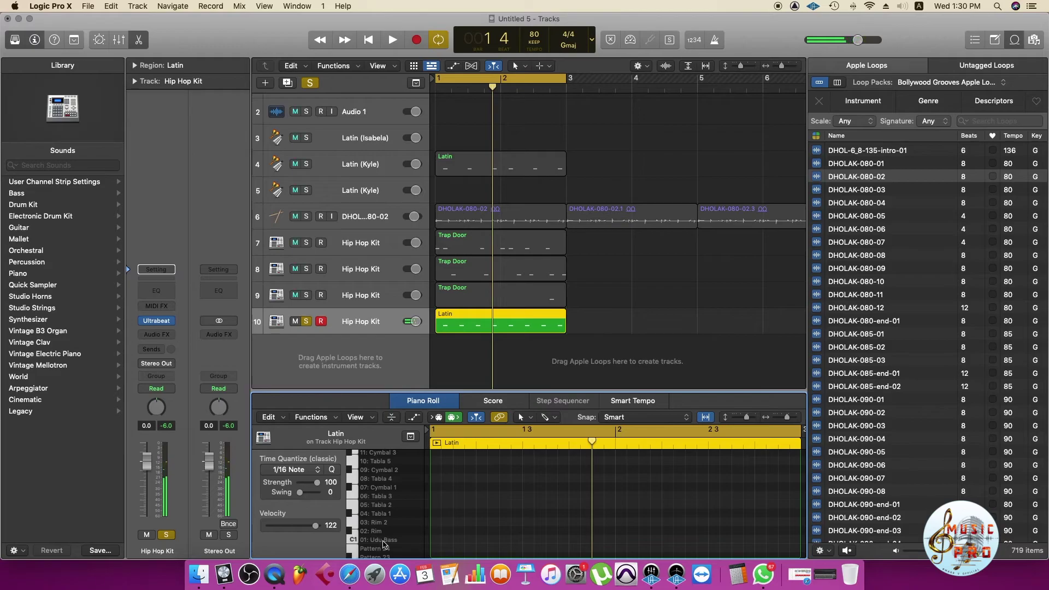
{"action": "scroll", "coordinate": [385, 519], "scroll_direction": "up", "scroll_amount": 6}
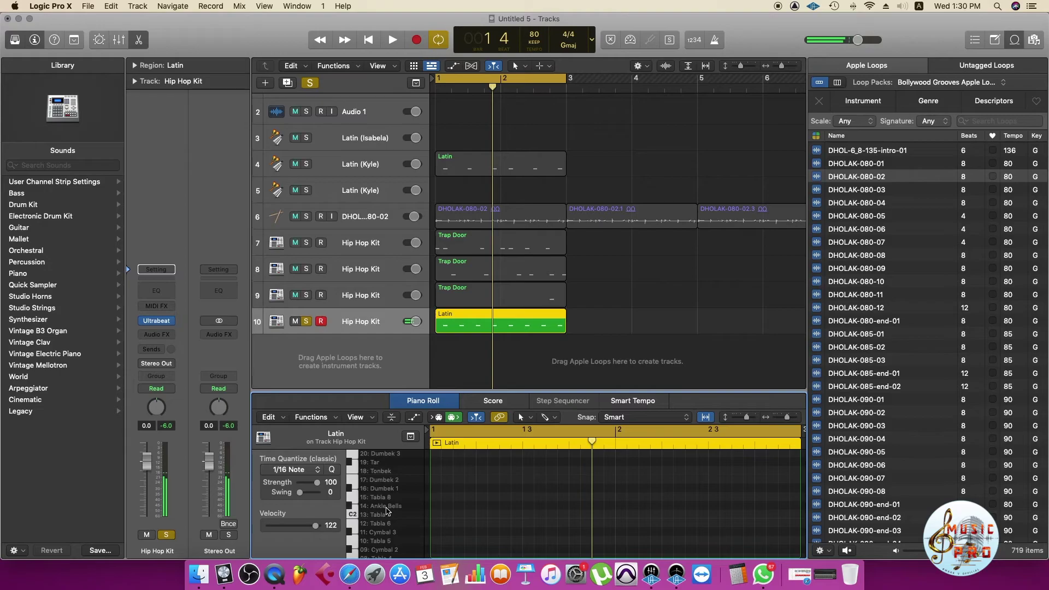
{"action": "scroll", "coordinate": [457, 495], "scroll_direction": "up", "scroll_amount": 3}
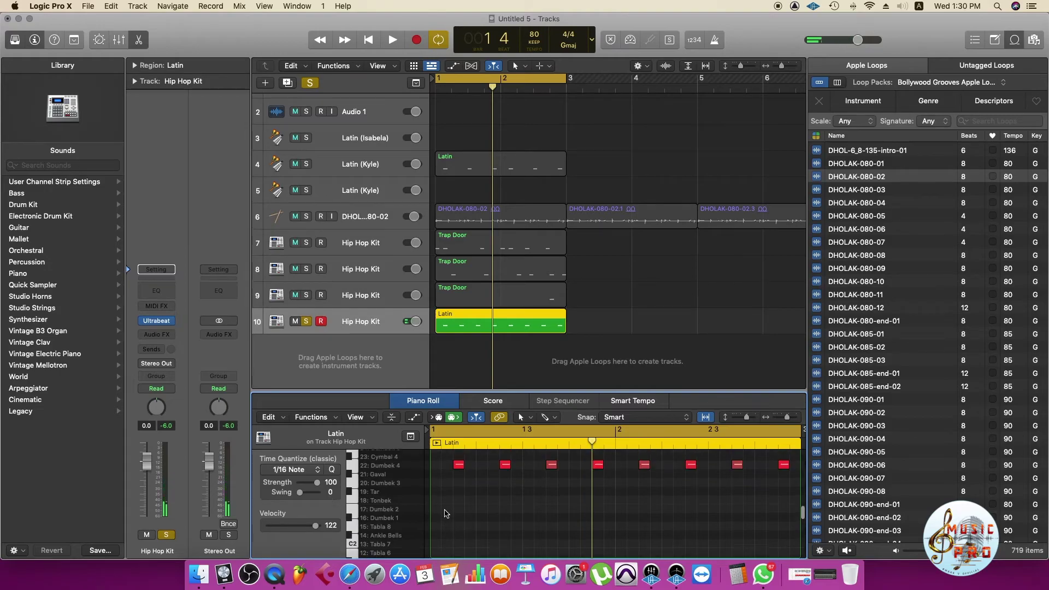
Move all the Dumbek 4 notes down to Ankle Bells and play the region back.
{"action": "left_click", "coordinate": [406, 473]}
{"action": "left_click_drag", "start_coordinate": [459, 473], "coordinate": [456, 542]}
{"action": "key", "text": "space"}
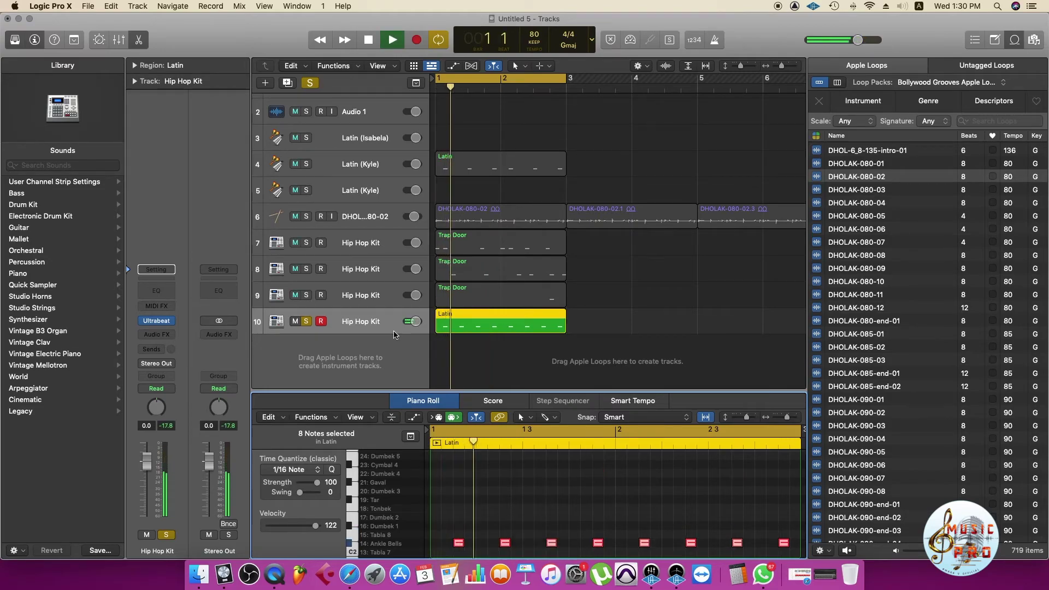
Add the dholak loop on track 6 to the soloed Hip Hop Kit track 10 and lower track 10 to -15.2 dB.
{"action": "left_click", "coordinate": [413, 216]}
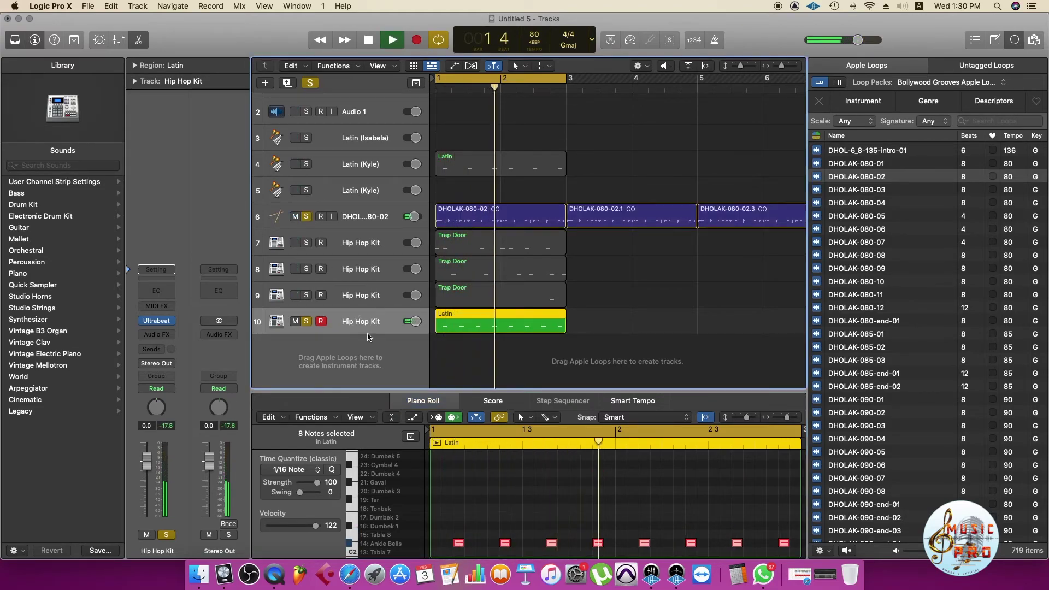
{"action": "left_click", "coordinate": [411, 321]}
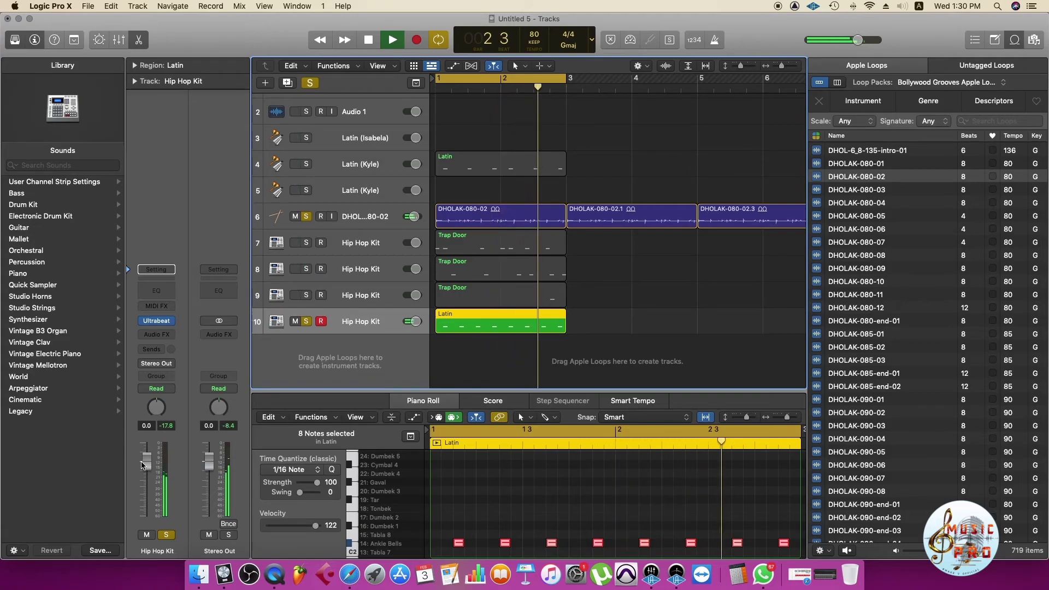
{"action": "left_click_drag", "start_coordinate": [146, 512], "coordinate": [147, 494]}
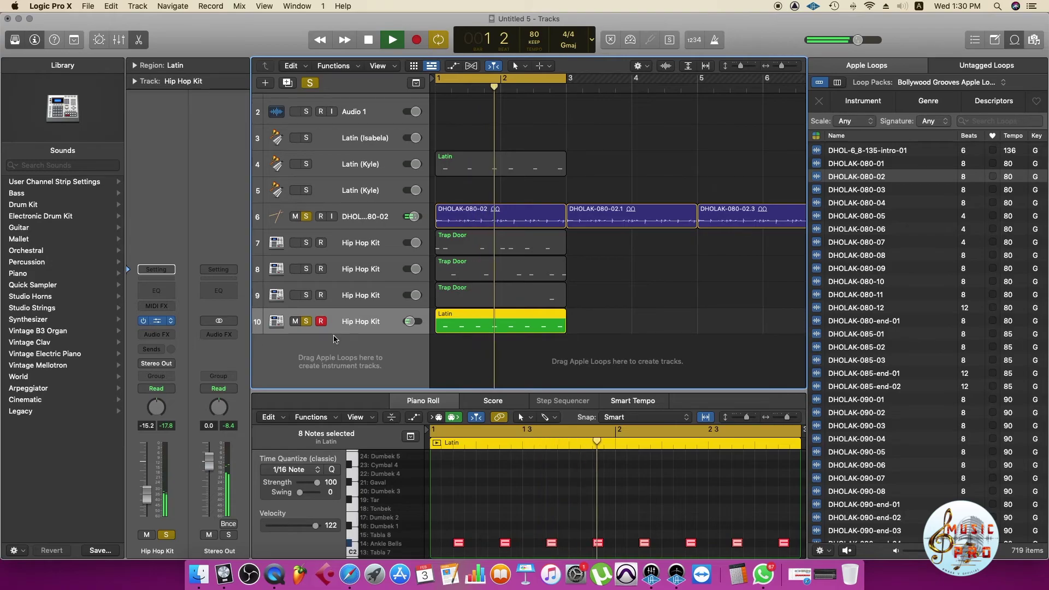
Shorten the envelope decay of the Ankle Bells sound in track 10's Ultrabeat kit and play it back with the dholak loop.
{"action": "left_click", "coordinate": [157, 321]}
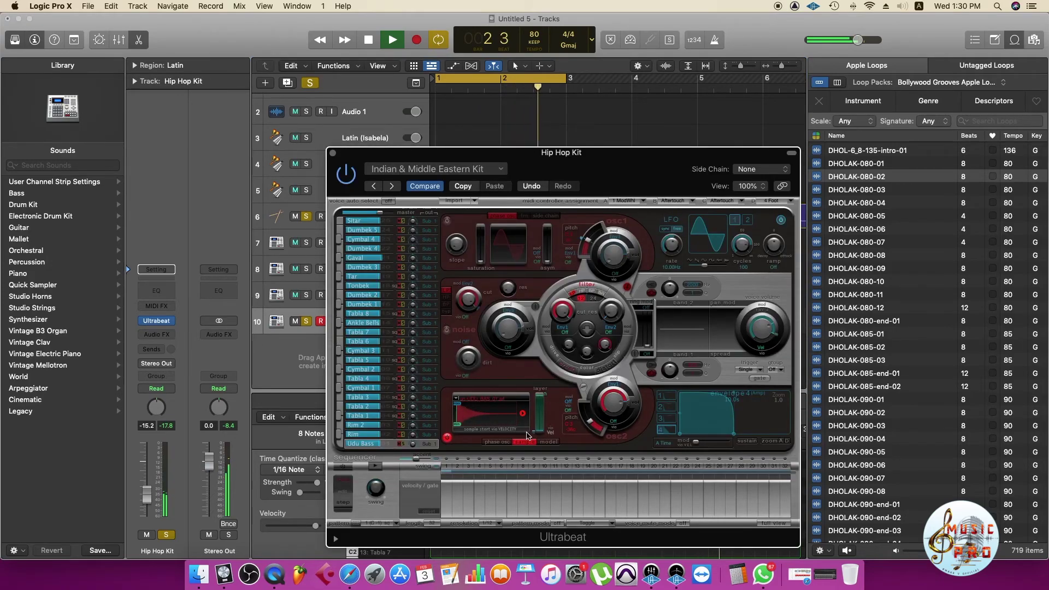
{"action": "key", "text": "space"}
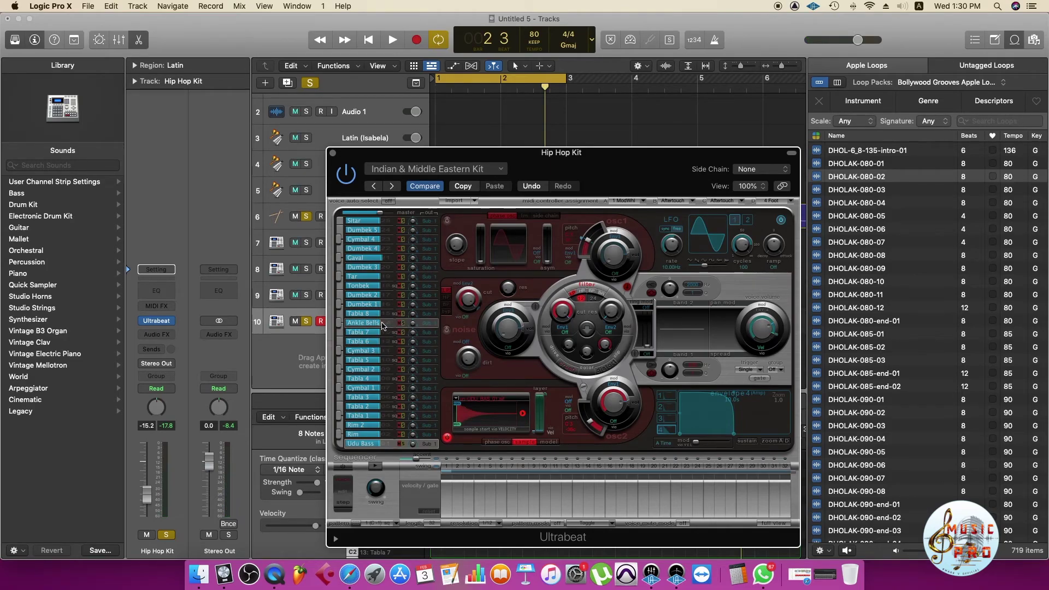
{"action": "left_click", "coordinate": [369, 326]}
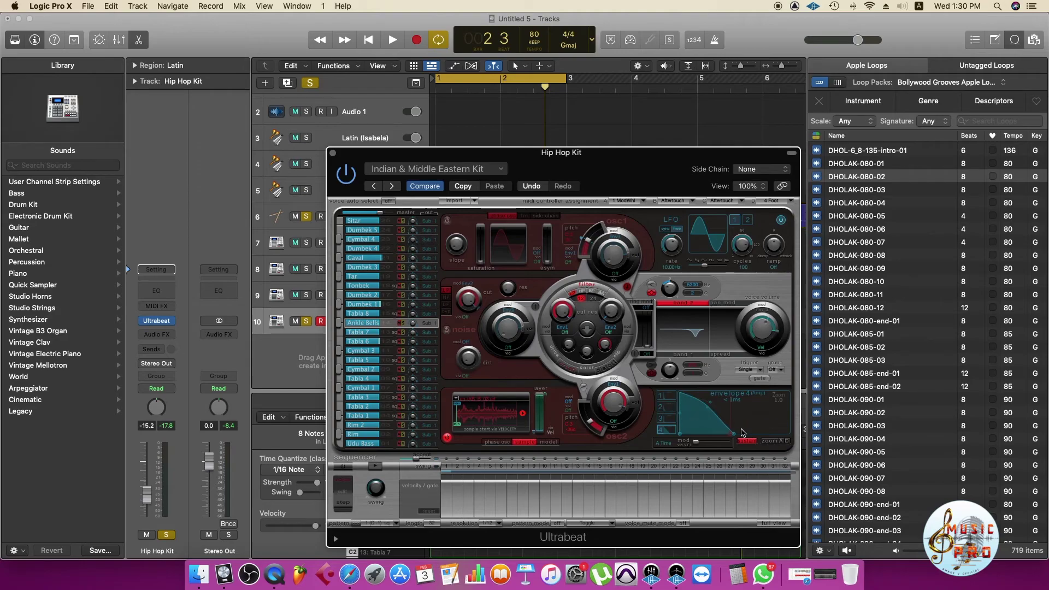
{"action": "key", "text": "space"}
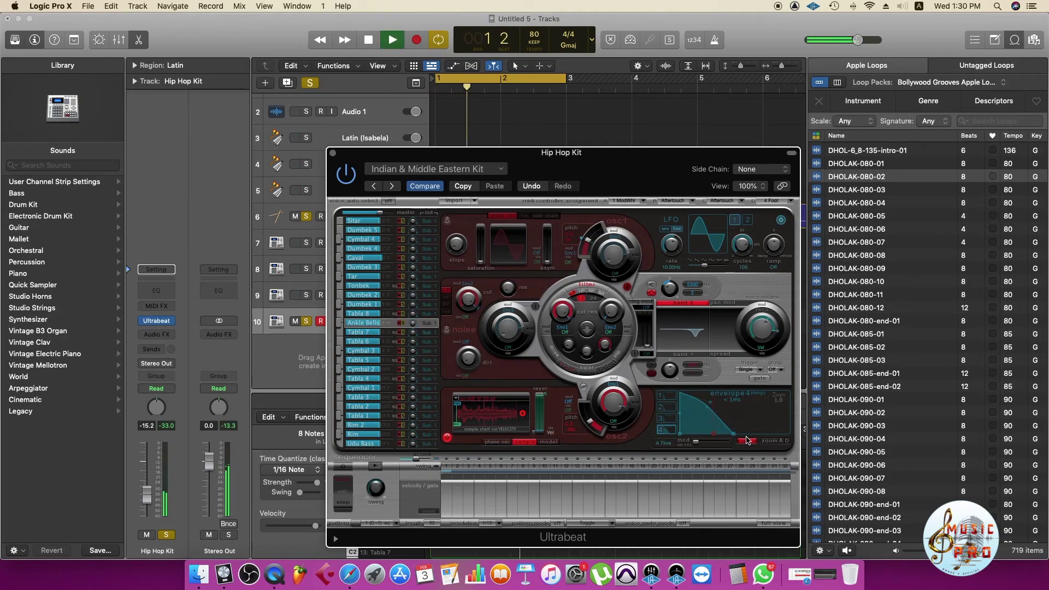
{"action": "left_click_drag", "start_coordinate": [734, 437], "coordinate": [708, 435]}
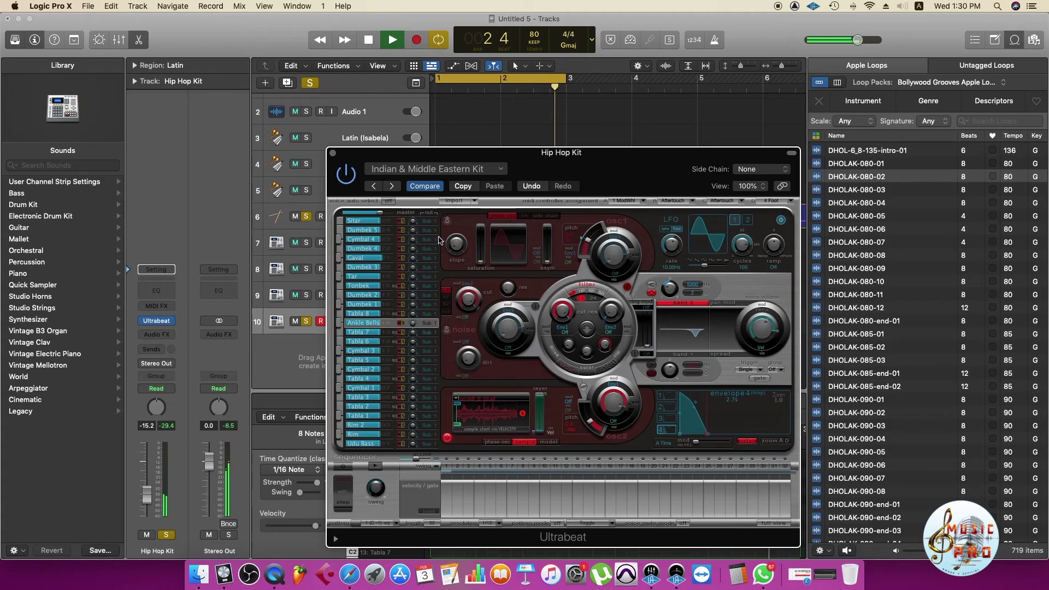
{"action": "key", "text": "space"}
{"action": "left_click", "coordinate": [333, 153]}
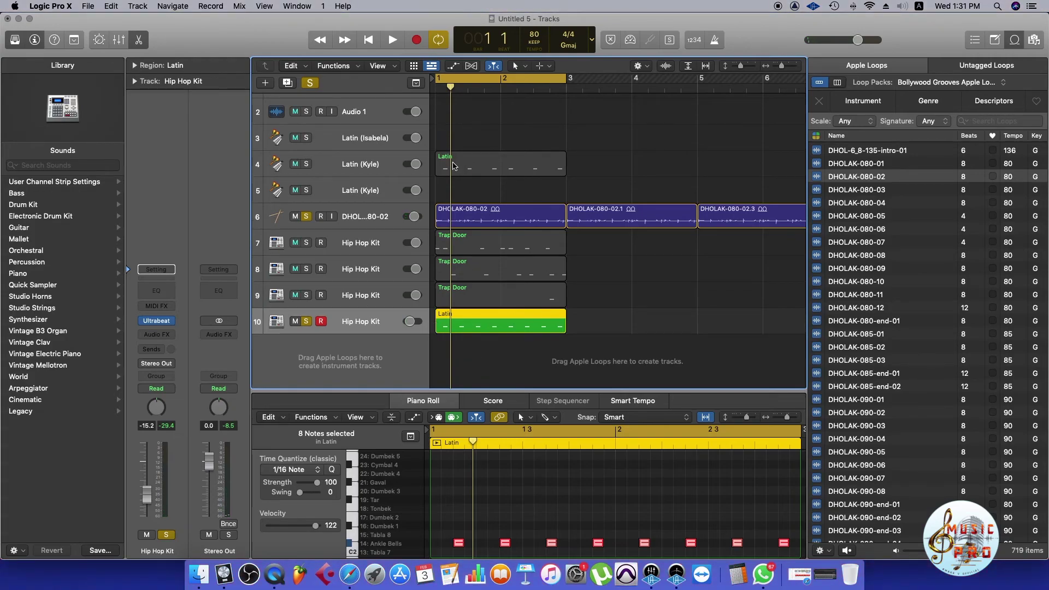
Clear all track solos and delete the three Trap Door regions and both Latin MIDI regions.
{"action": "left_click", "coordinate": [453, 166]}
{"action": "left_click", "coordinate": [310, 83]}
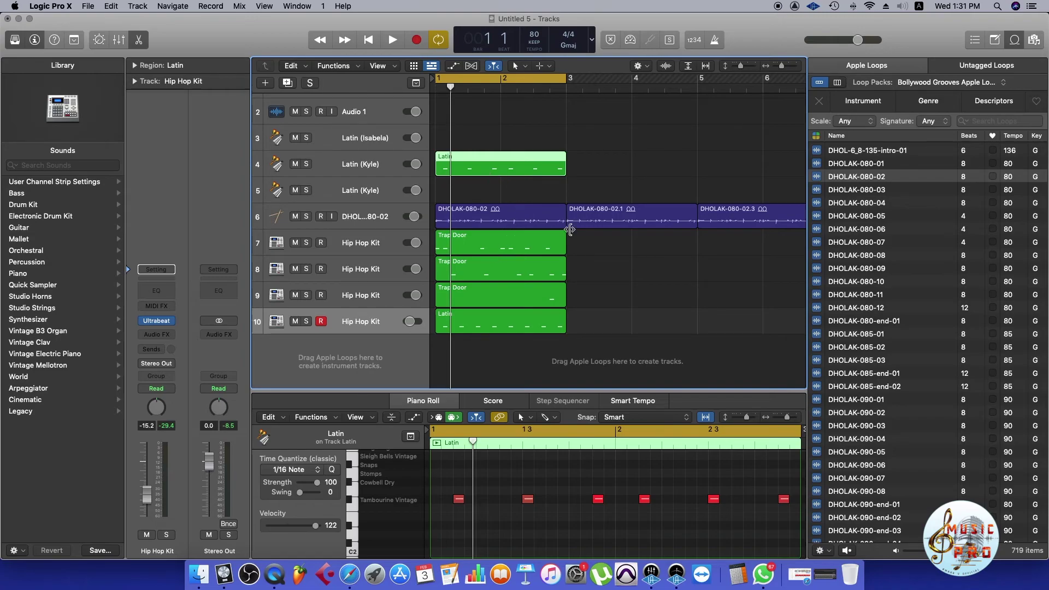
{"action": "left_click_drag", "start_coordinate": [580, 239], "coordinate": [468, 359]}
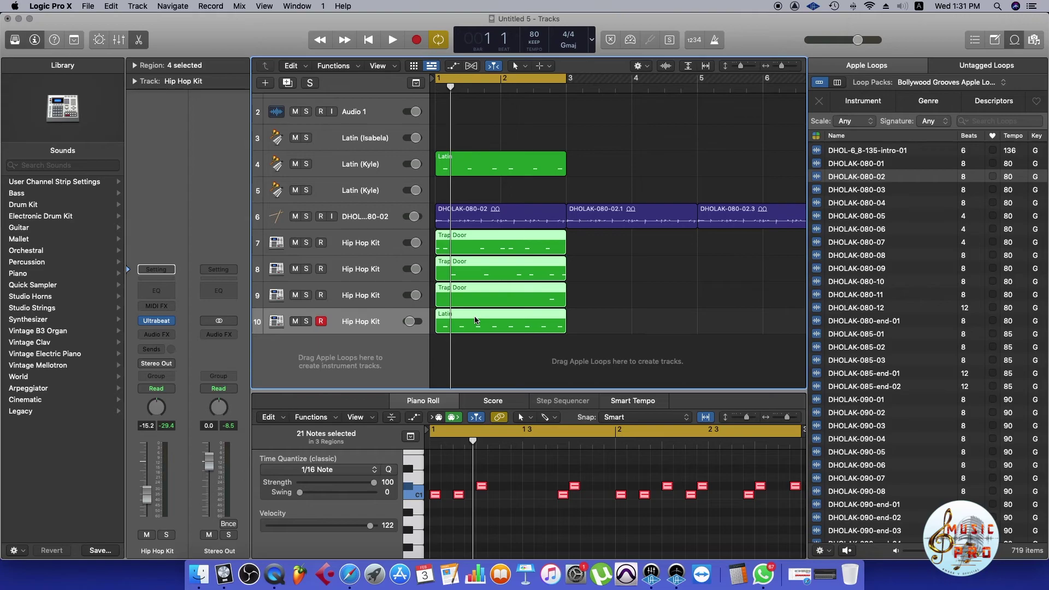
{"action": "key", "text": "Delete"}
{"action": "left_click_drag", "start_coordinate": [476, 142], "coordinate": [475, 177]}
{"action": "key", "text": "Delete"}
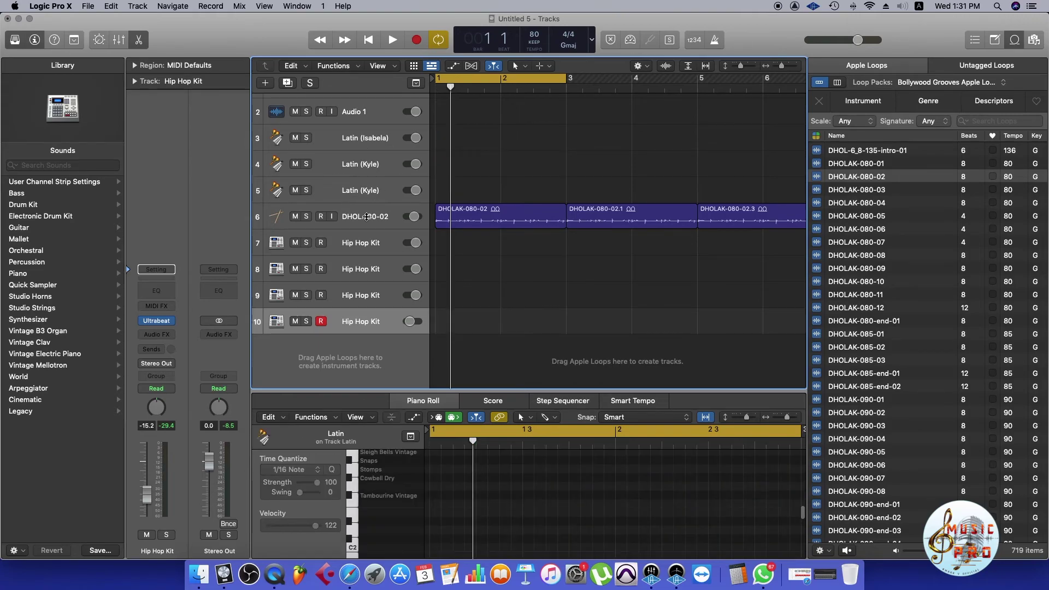
Delete the four empty Hip Hop Kit tracks and the two Latin (Kyle) drummer tracks.
{"action": "left_click", "coordinate": [396, 250]}
{"action": "left_click", "coordinate": [379, 323], "text": "shift"}
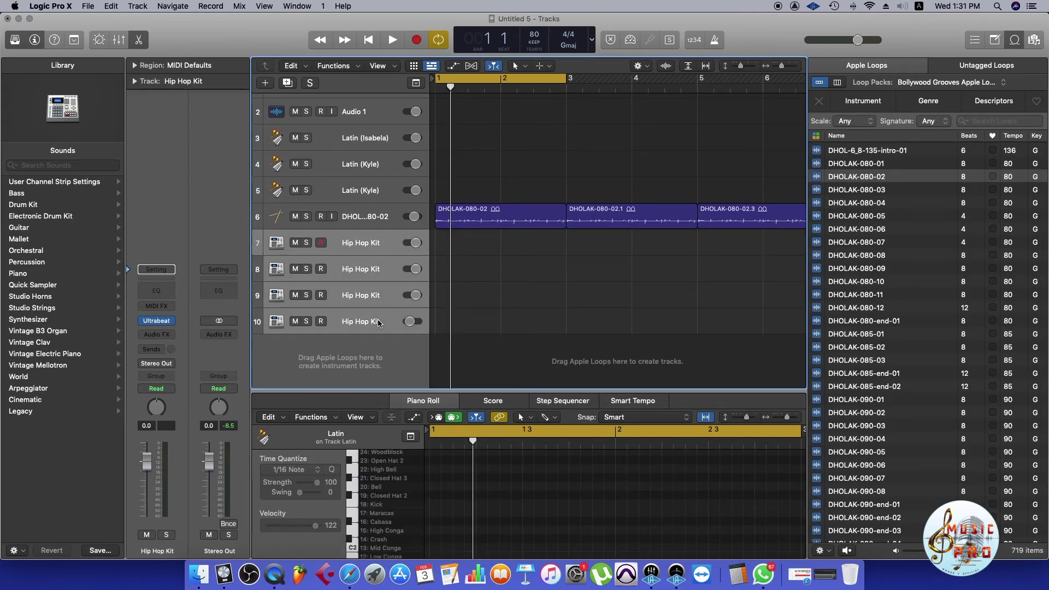
{"action": "key", "text": "super+BackSpace"}
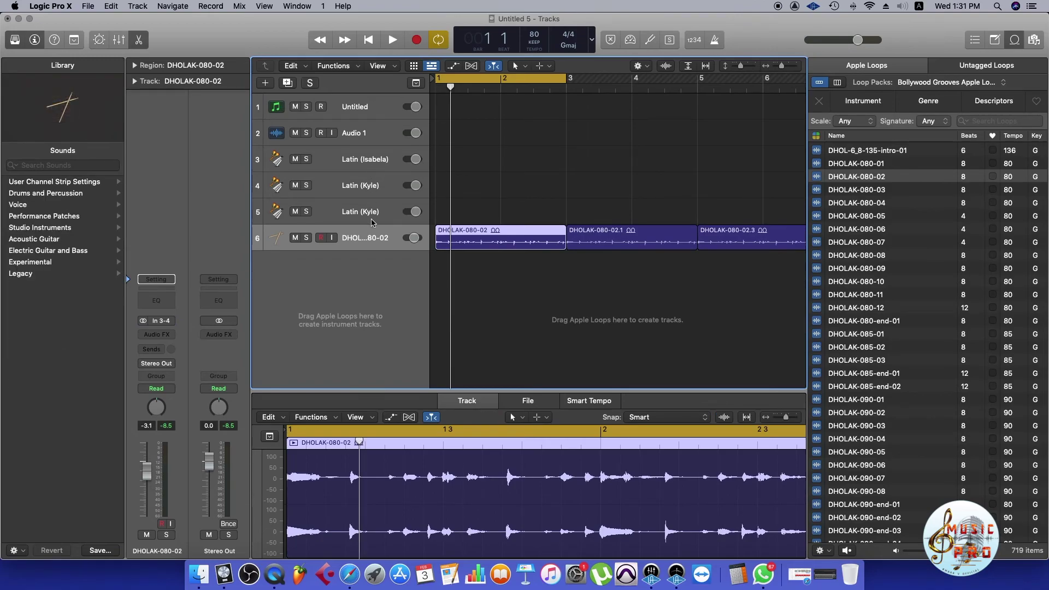
{"action": "left_click", "coordinate": [377, 217]}
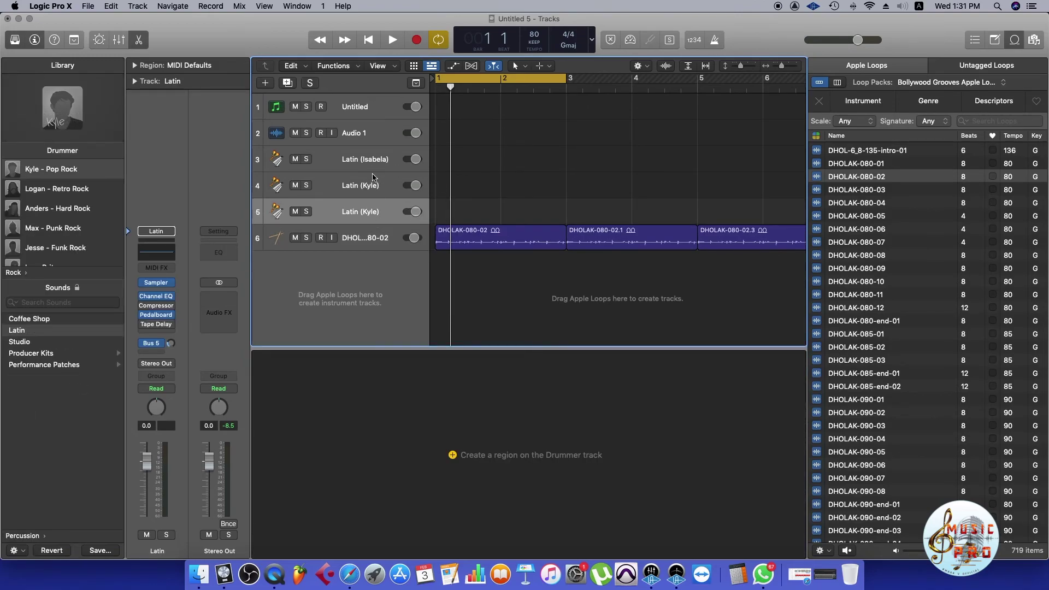
{"action": "left_click", "coordinate": [370, 189]}
{"action": "left_click", "coordinate": [375, 212], "text": "shift"}
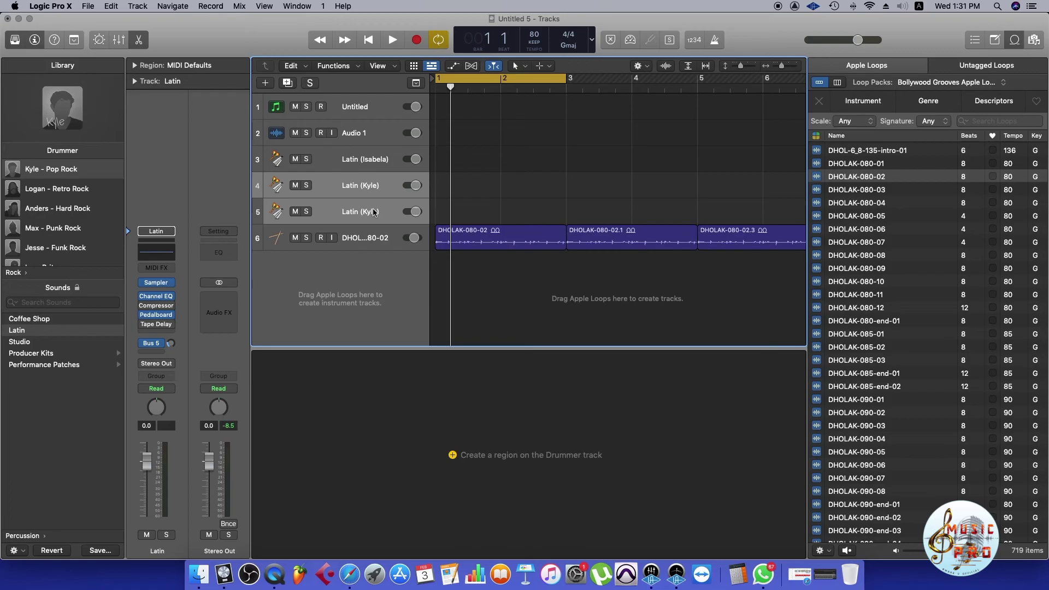
{"action": "key", "text": "super+BackSpace"}
Create a drummer region on the Latin (Isabela) track, shorten it to two bars, and play it with the dholak loop.
{"action": "left_click", "coordinate": [440, 154]}
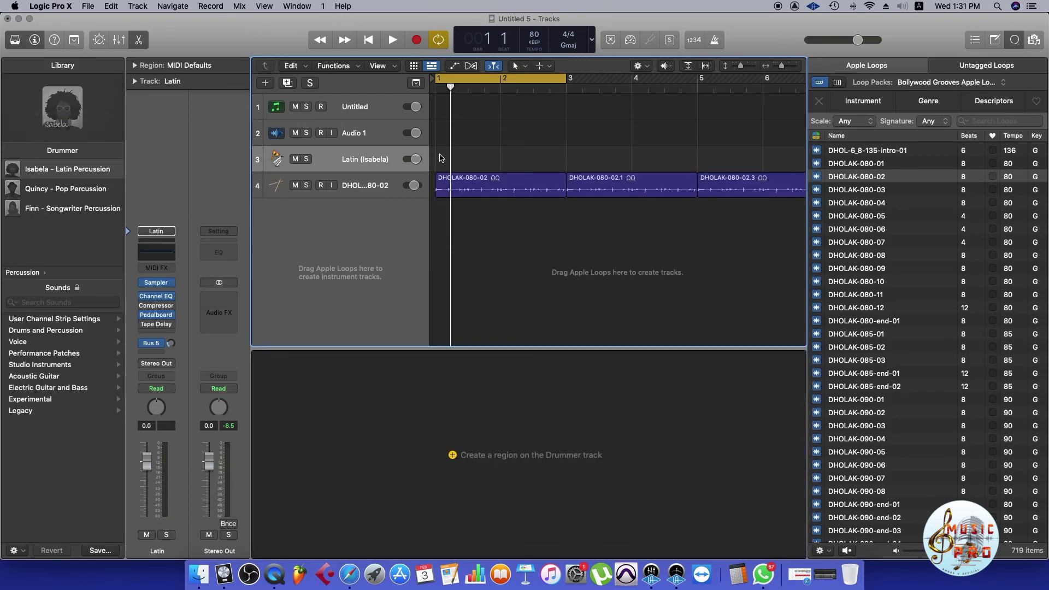
{"action": "left_click", "coordinate": [440, 158]}
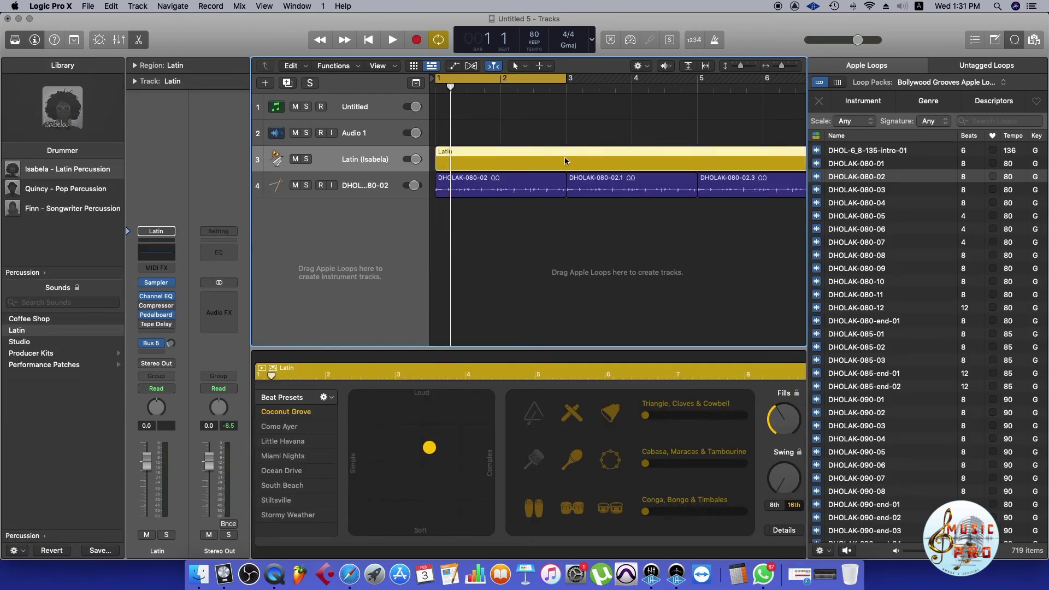
{"action": "key", "text": "super+Left"}
{"action": "key", "text": "super+Left"}
{"action": "key", "text": "super+Left"}
{"action": "left_click_drag", "start_coordinate": [640, 167], "coordinate": [486, 164]}
{"action": "key", "text": "super+Right"}
{"action": "key", "text": "super+Right"}
{"action": "key", "text": "super+Right"}
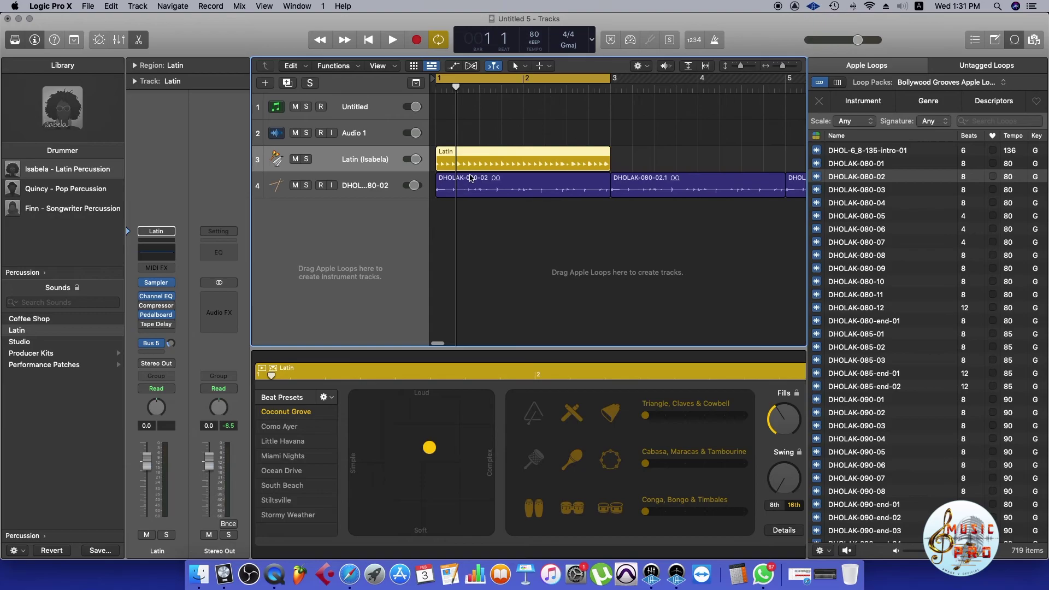
{"action": "key", "text": "space"}
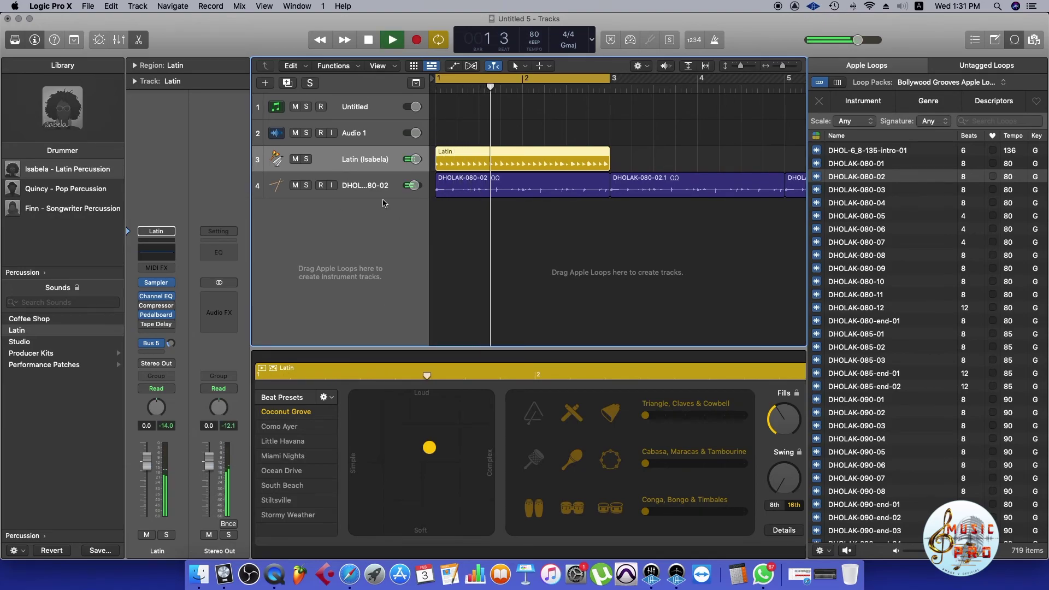
{"action": "key", "text": "space"}
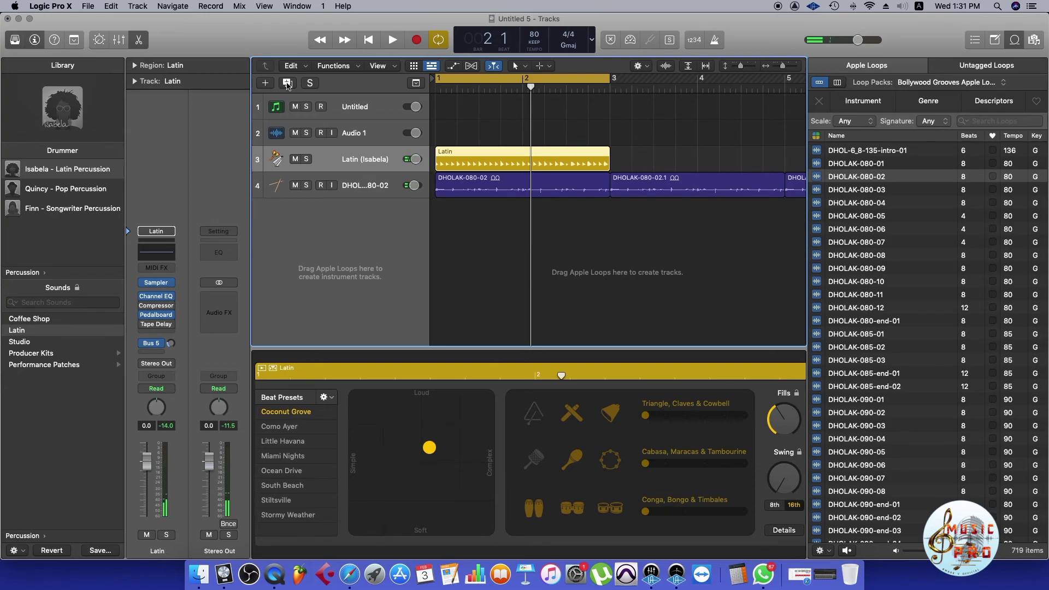
Duplicate the Latin (Isabela) track, create a drummer region on the copy, and switch its drummer to Maurice - Boom Bap from Hip Hop.
{"action": "double_click", "coordinate": [337, 260]}
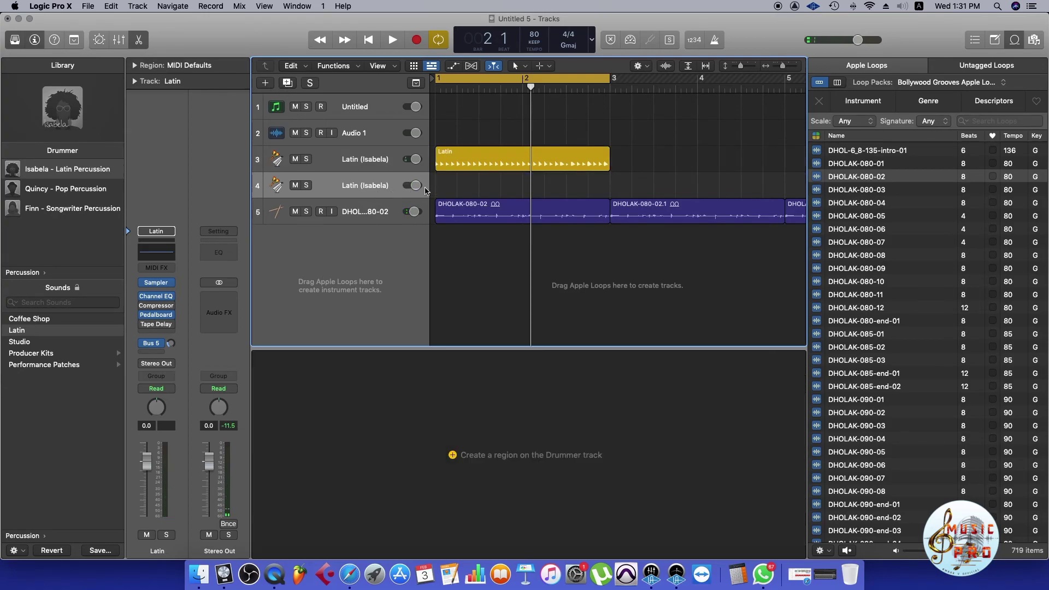
{"action": "left_click", "coordinate": [439, 186]}
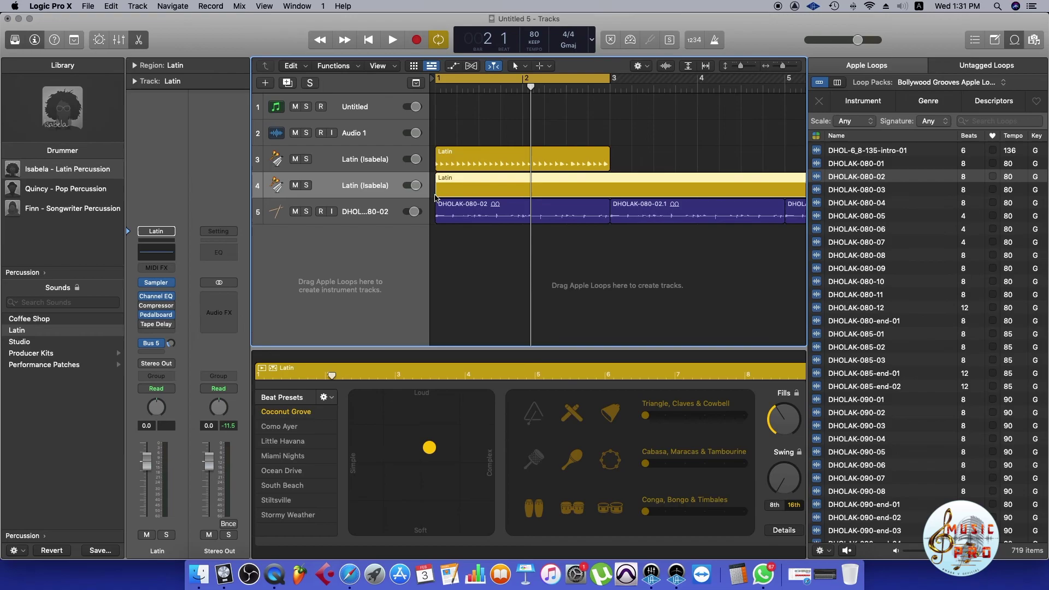
{"action": "mouse_move", "coordinate": [23, 183]}
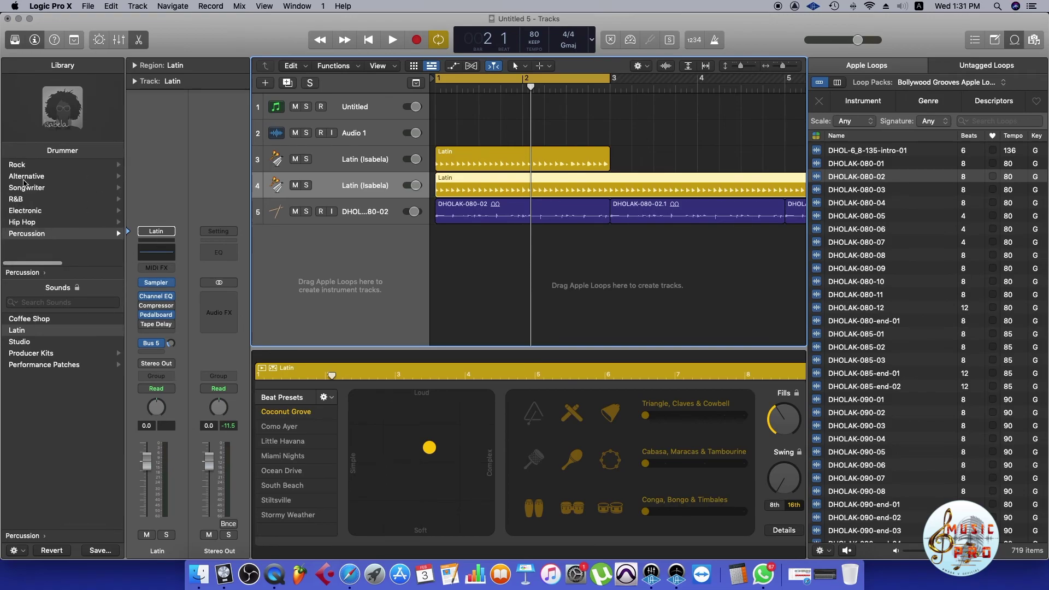
{"action": "left_click", "coordinate": [42, 218]}
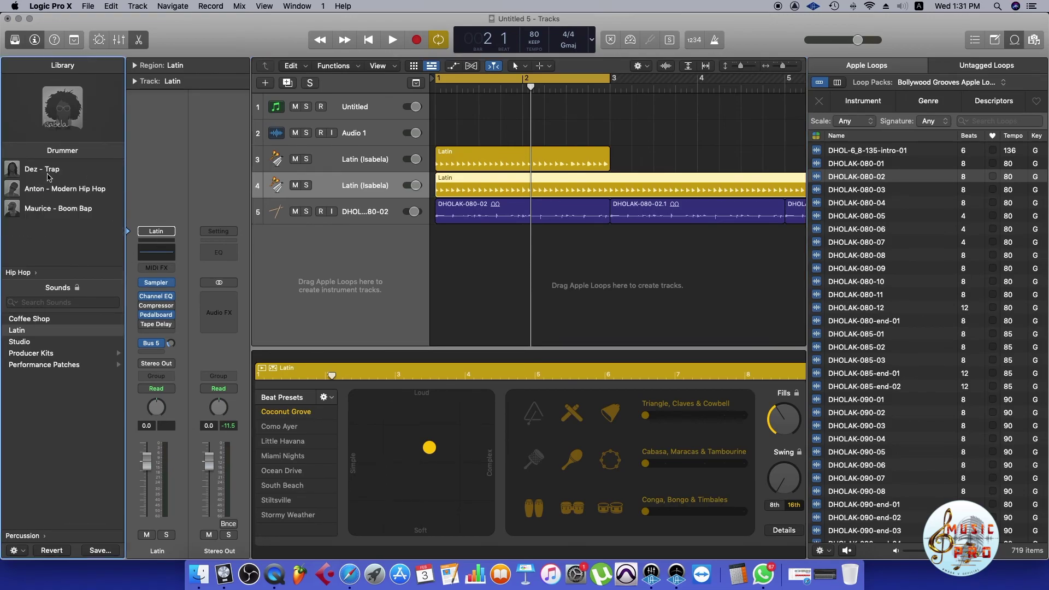
{"action": "left_click", "coordinate": [50, 210]}
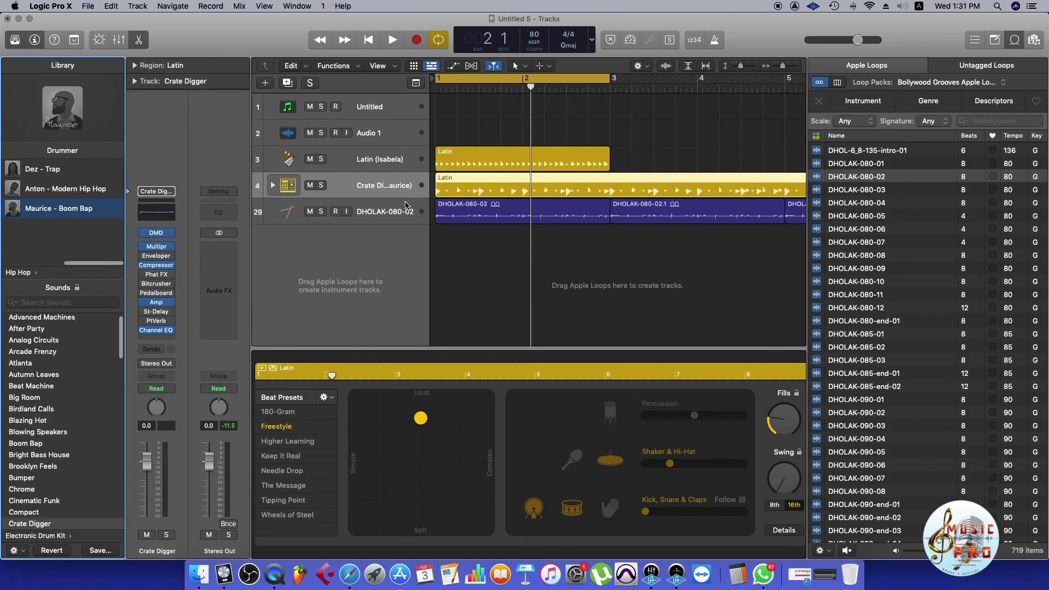
Play the cycle, split the Crate Digger (Maurice) region at bar 3, and delete the part beyond it.
{"action": "key", "text": "space"}
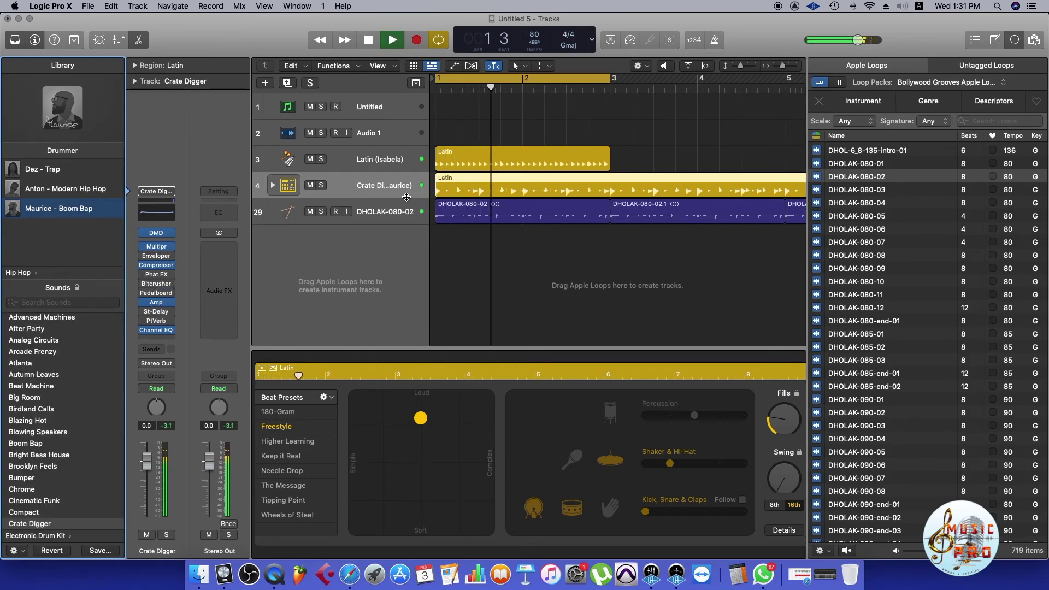
{"action": "left_click", "coordinate": [641, 192]}
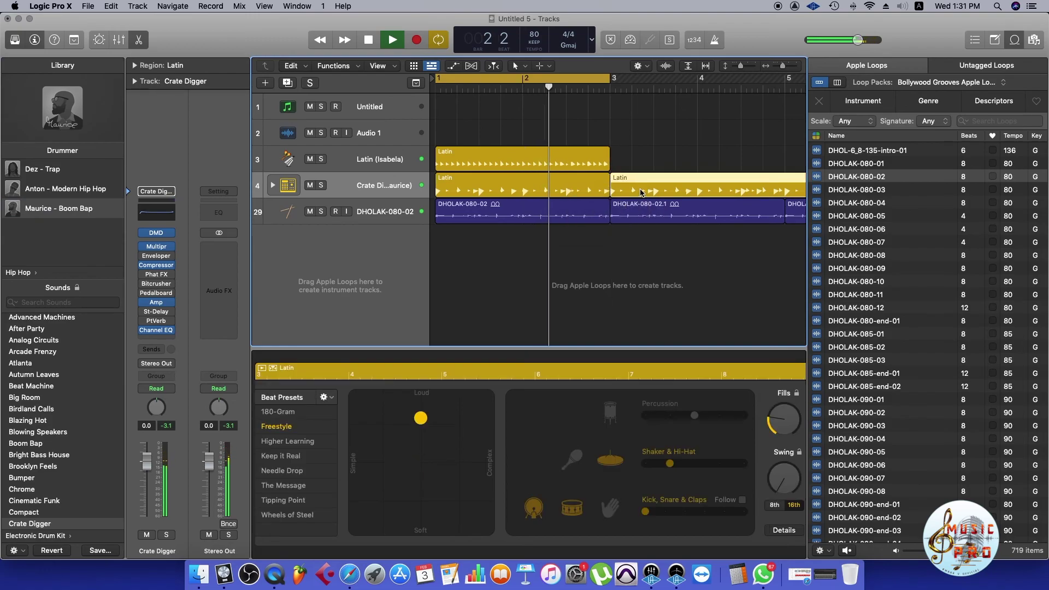
{"action": "key", "text": "Delete"}
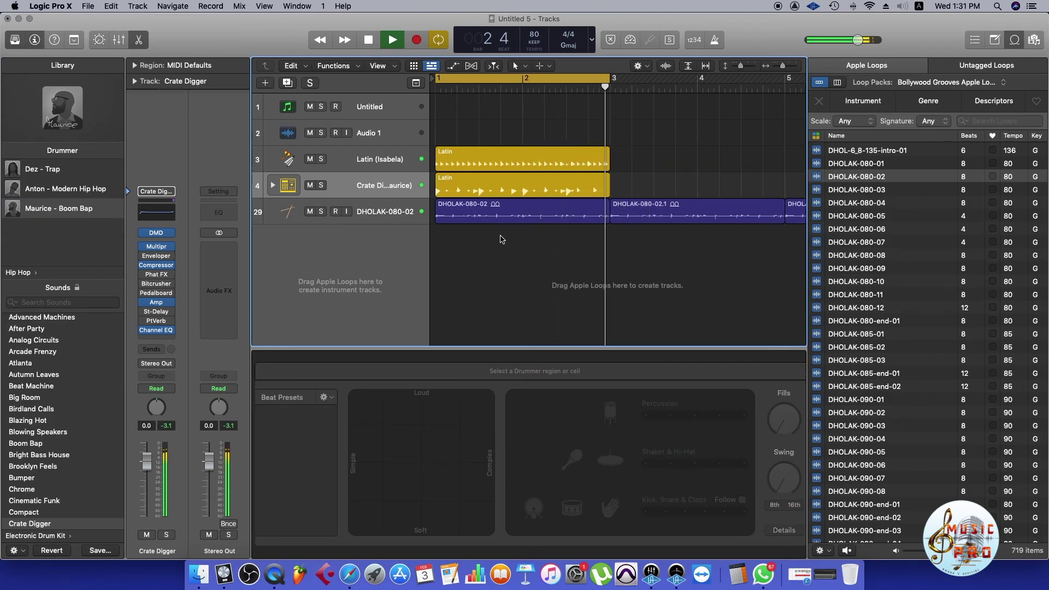
Hide the loop browser while listening to the layered two-bar cycle, and stop playback.
{"action": "scroll", "coordinate": [490, 252], "scroll_direction": "up", "scroll_amount": 3}
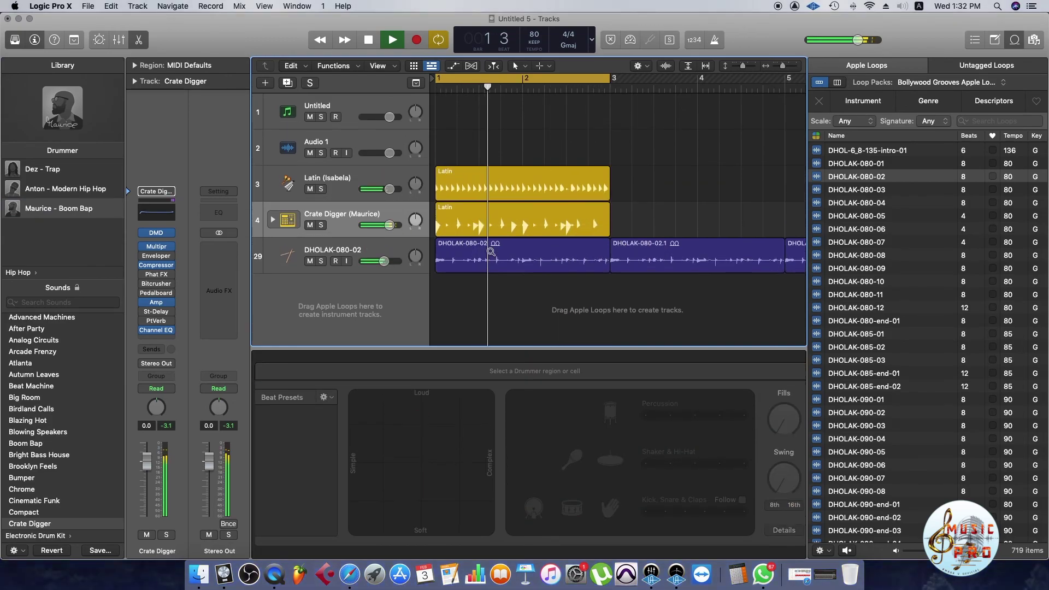
{"action": "left_click", "coordinate": [1014, 39]}
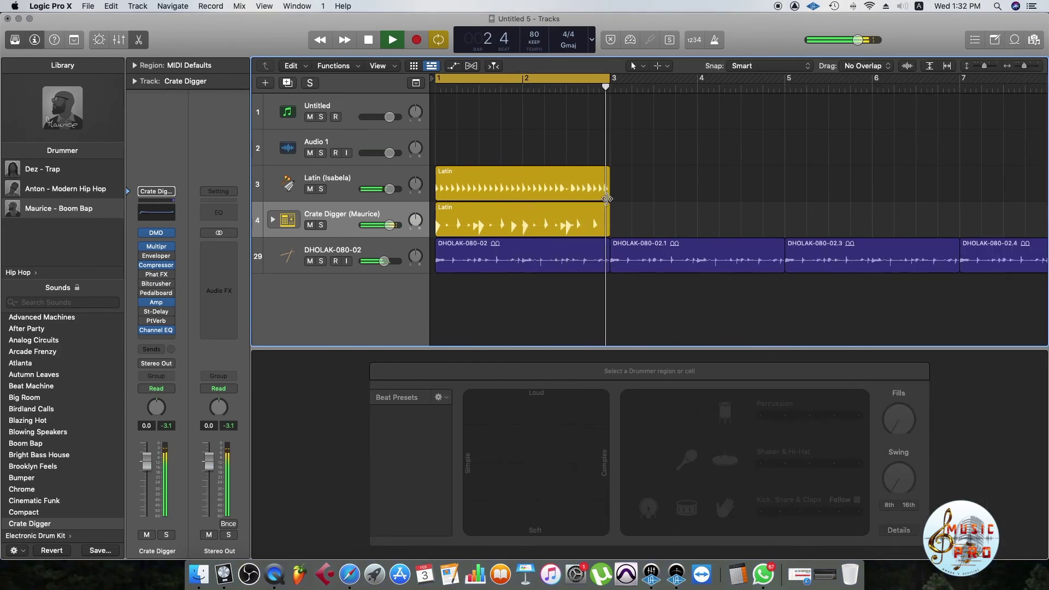
{"action": "key", "text": "space"}
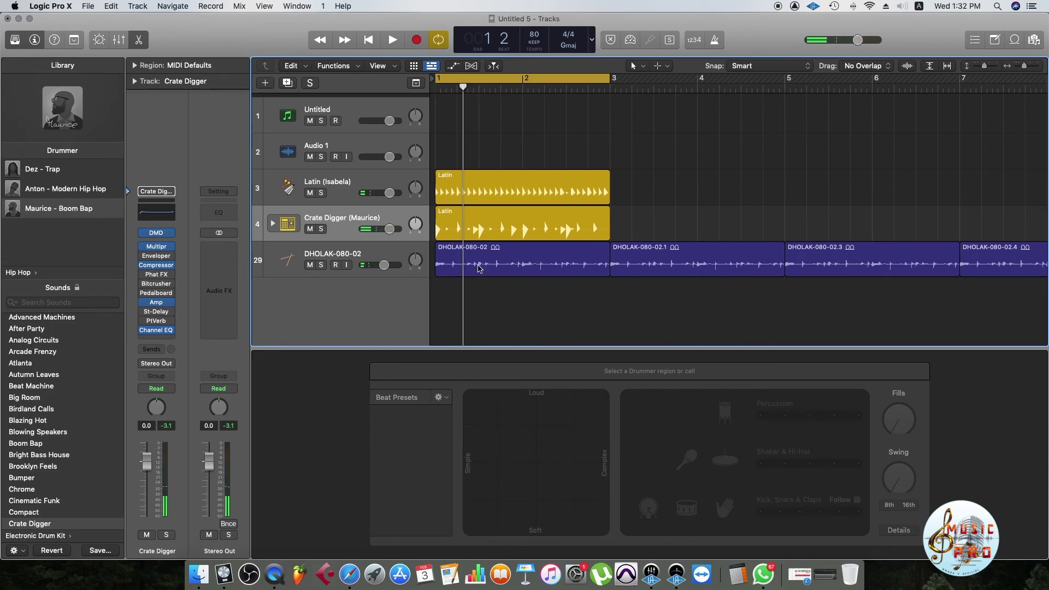
Delete both Latin drummer regions and all the DHOLAK-080-02 loop regions from the arrangement.
{"action": "key", "text": "super+Left"}
{"action": "key", "text": "super+Left"}
{"action": "key", "text": "super+Left"}
{"action": "key", "text": "super+Left"}
{"action": "key", "text": "super+Left"}
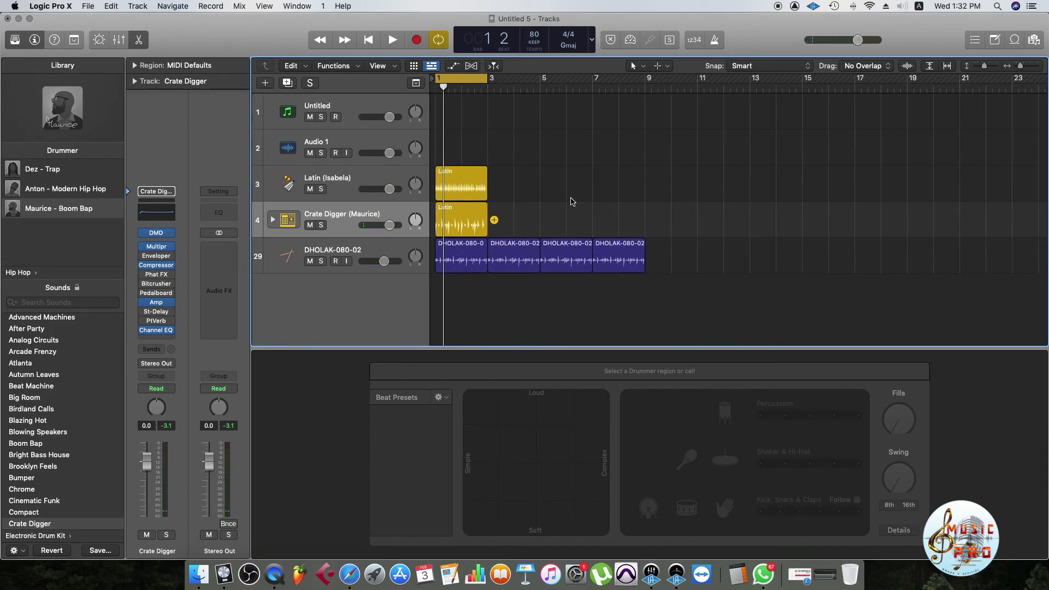
{"action": "left_click_drag", "start_coordinate": [633, 188], "coordinate": [335, 260]}
{"action": "key", "text": "Delete"}
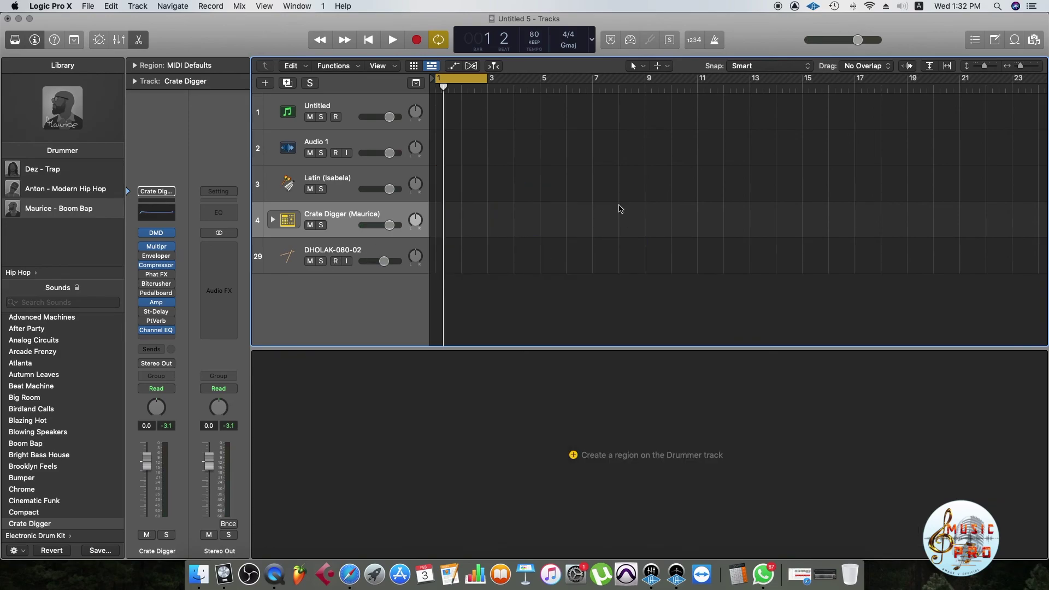
Delete the Latin (Isabela), Crate Digger (Maurice) and DHOLAK-080-02 tracks, turn off cycling, and return the playhead to the start.
{"action": "left_click", "coordinate": [397, 250]}
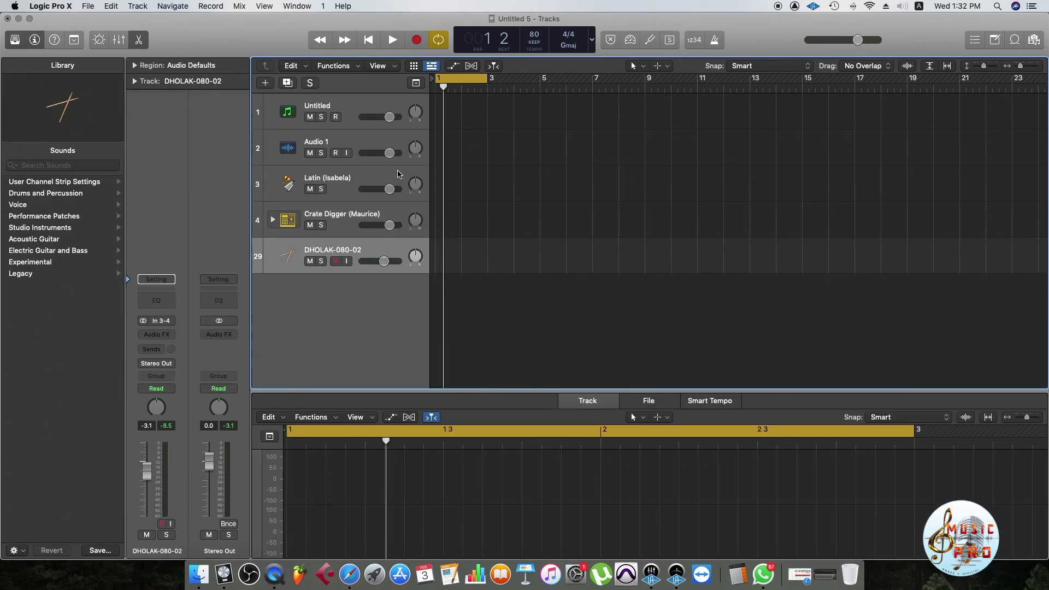
{"action": "left_click", "coordinate": [399, 182]}
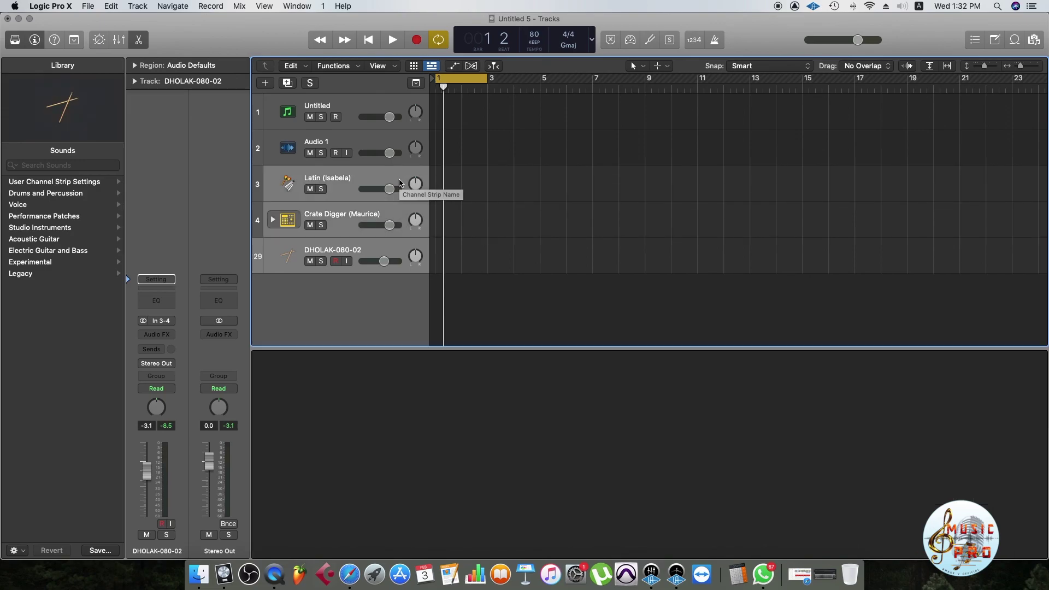
{"action": "key", "text": "super+BackSpace"}
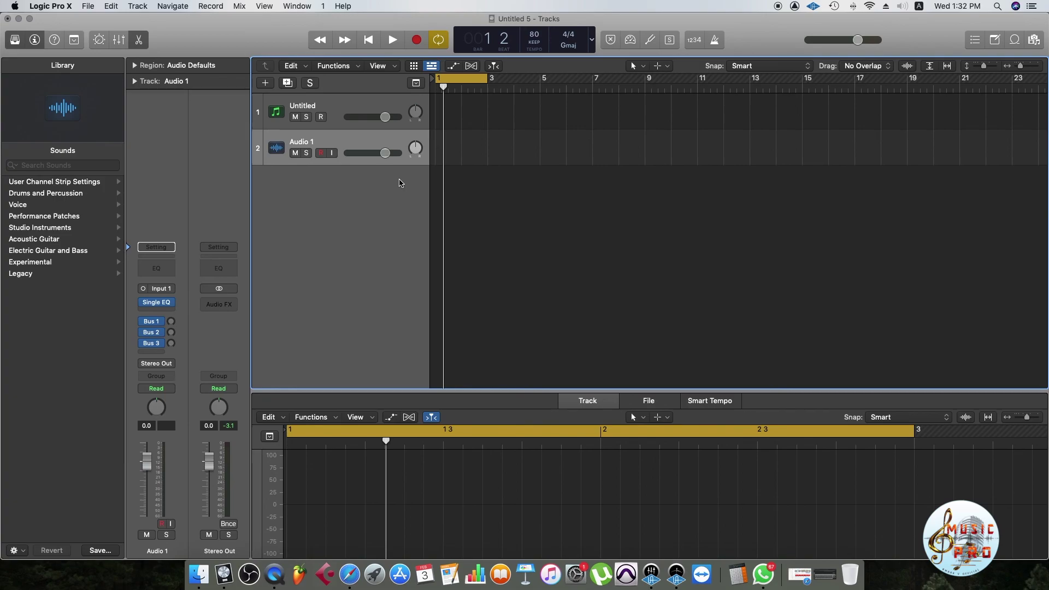
{"action": "left_click", "coordinate": [472, 80]}
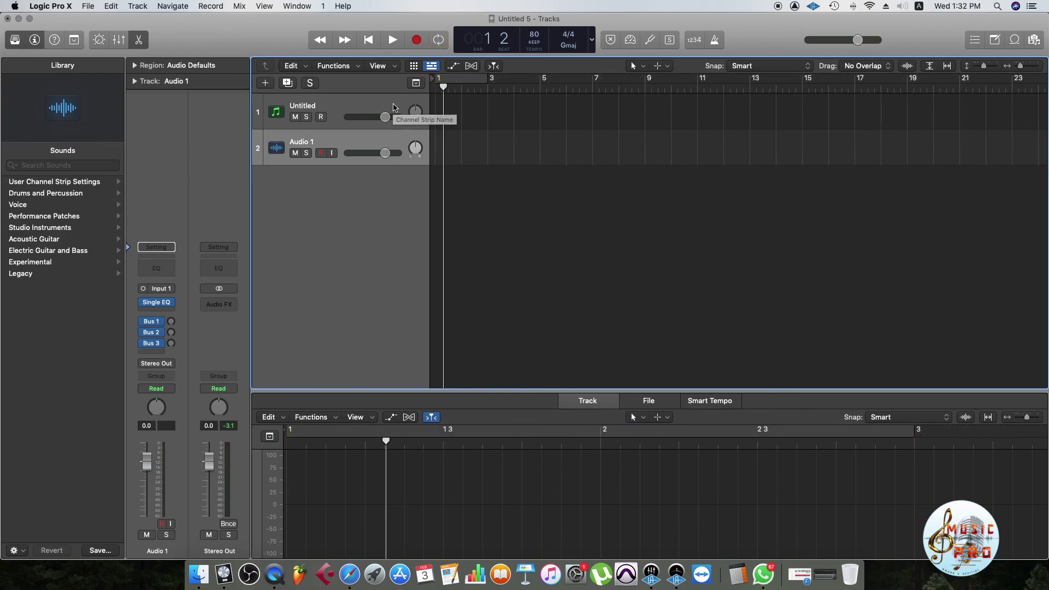
{"action": "key", "text": "Return"}
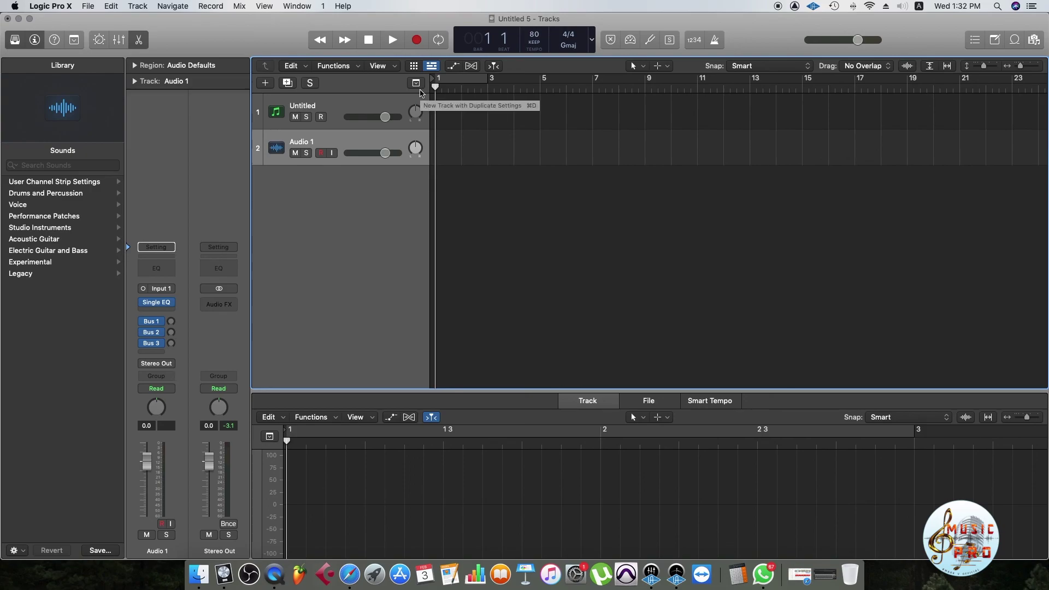